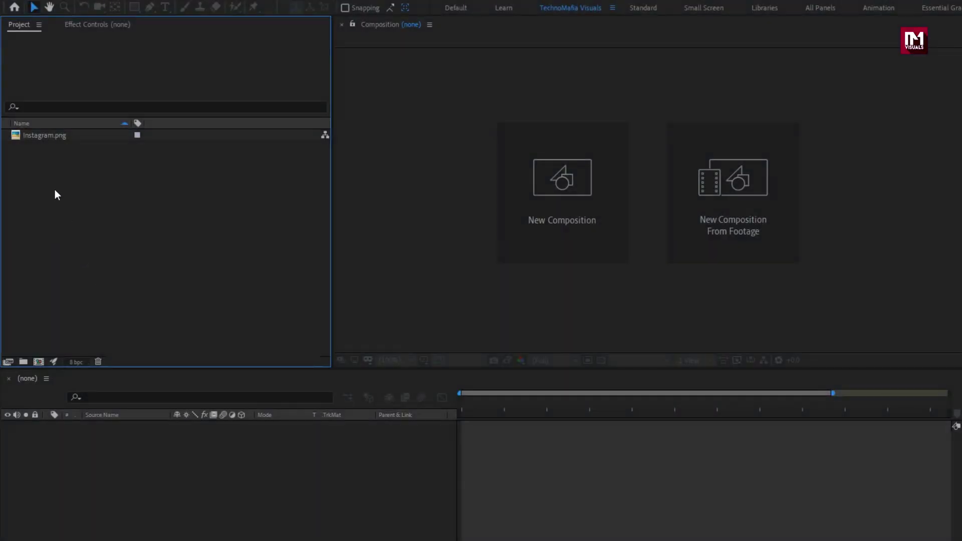
Create a 1920×1080, 30 fps composition named Callout with a 0:00:05:00 duration
click(45, 137)
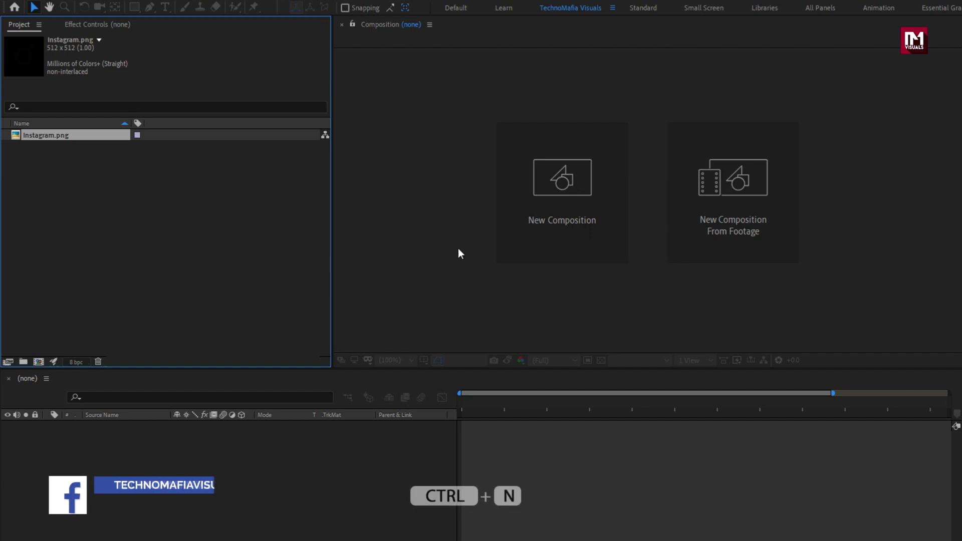
key(ctrl+n)
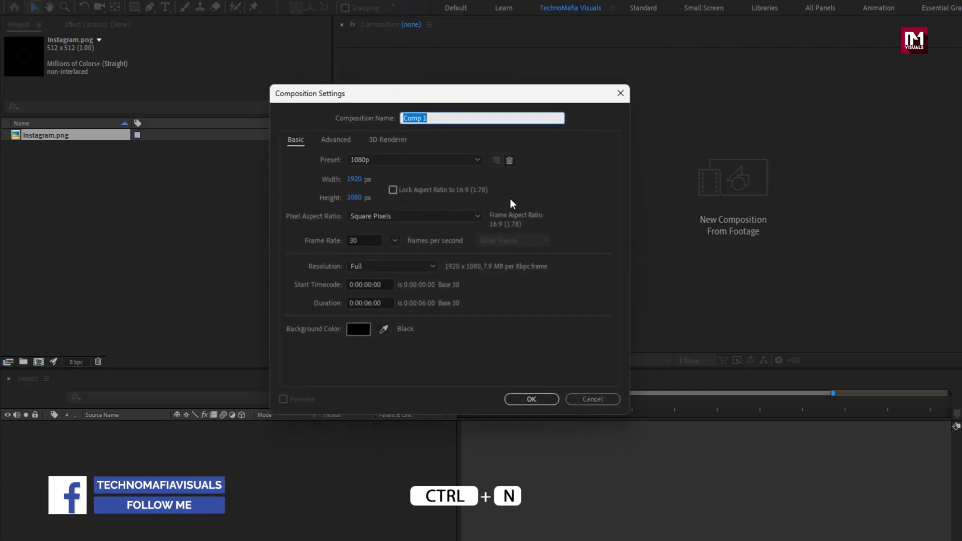
text(Callout)
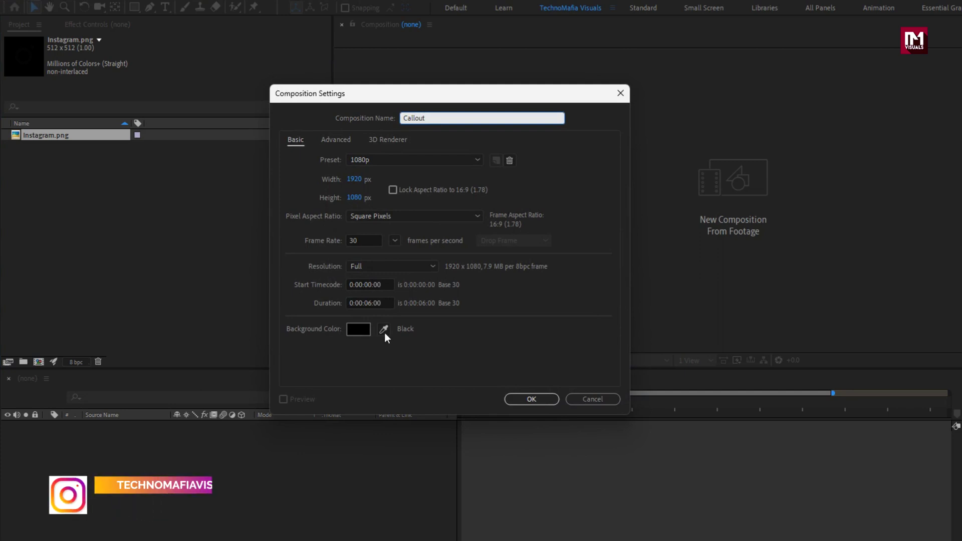
click(371, 303)
key(BackSpace)
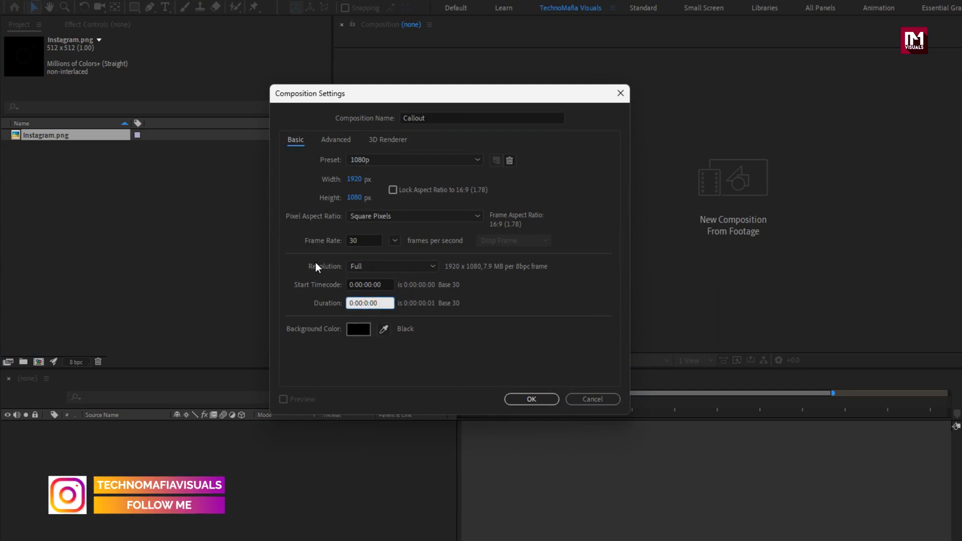
text(5)
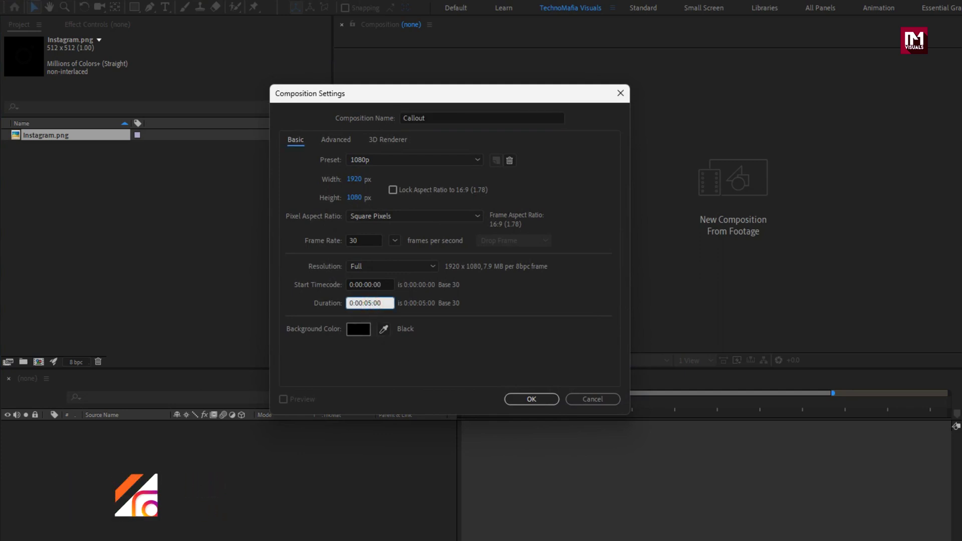
click(543, 396)
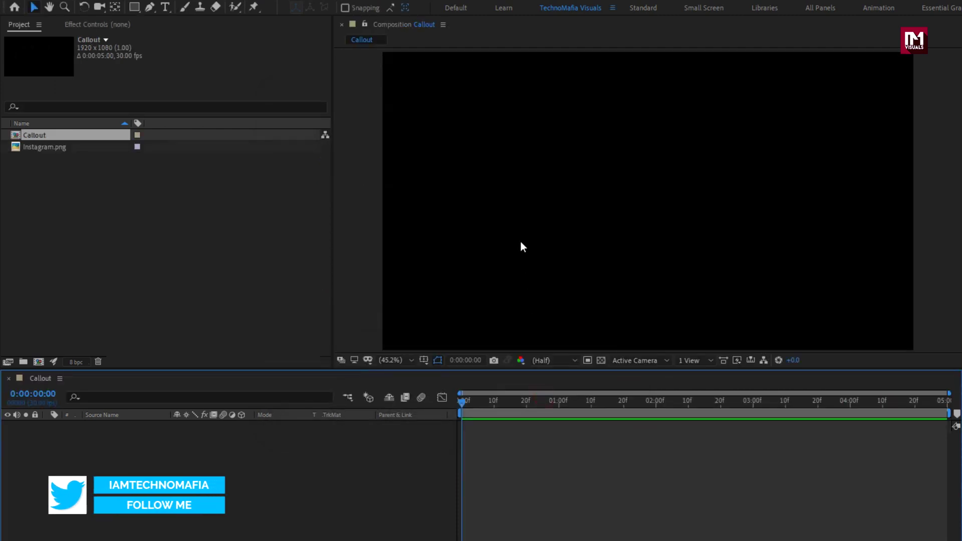
Set the Ellipse tool to Solid Color fill and no stroke
click(135, 7)
click(197, 34)
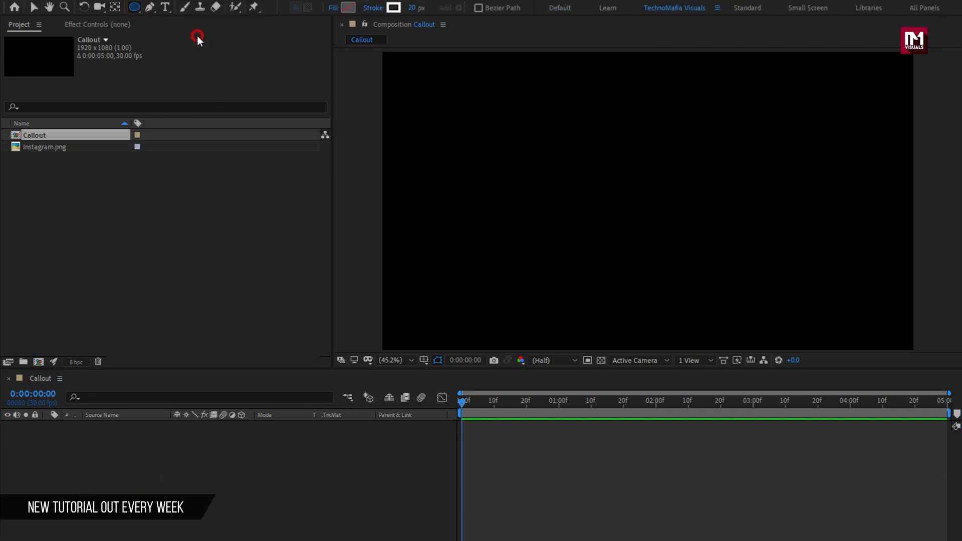
click(334, 9)
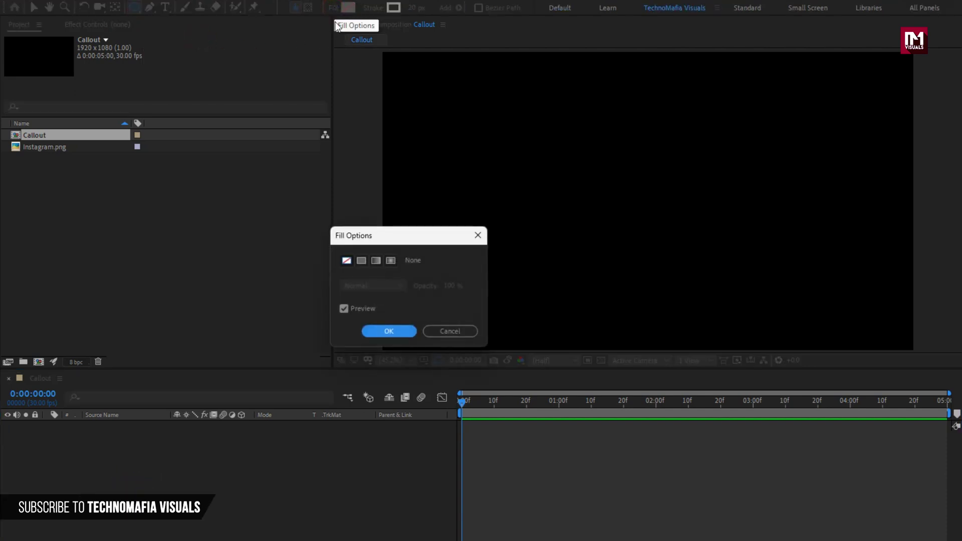
click(361, 260)
click(387, 331)
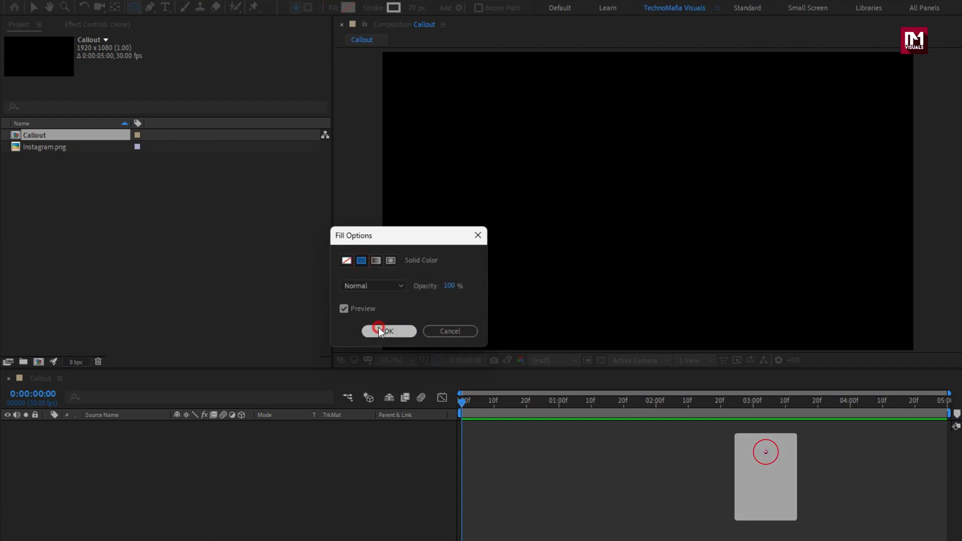
click(374, 8)
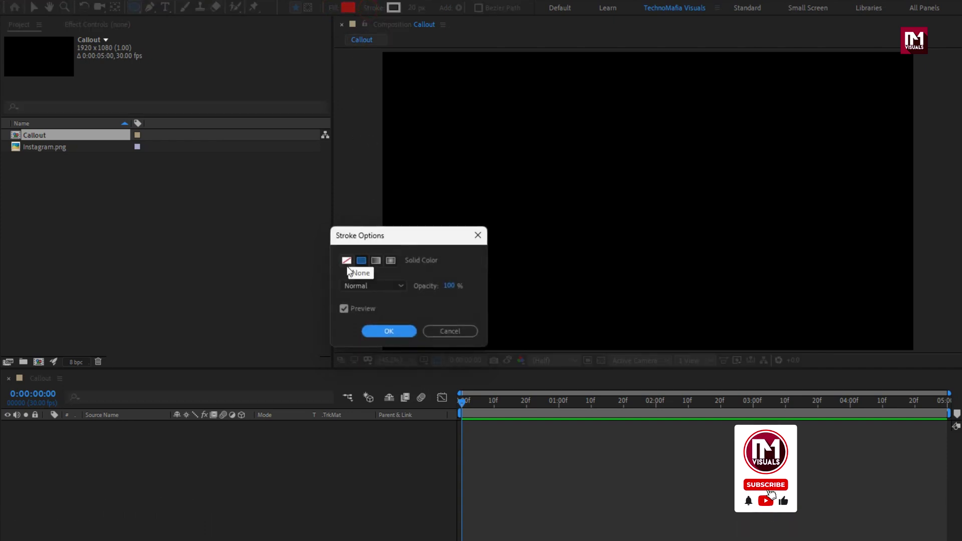
click(346, 260)
click(373, 331)
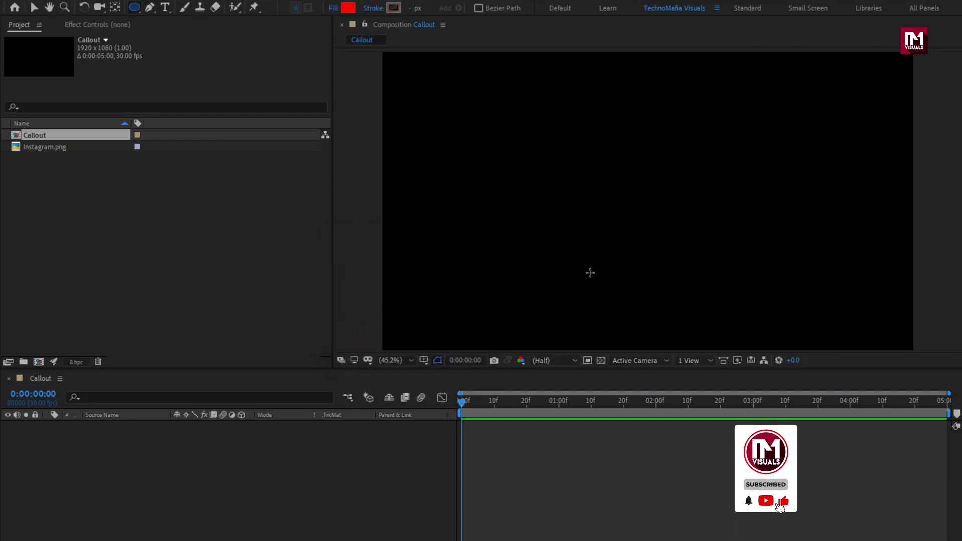
Draw a small red dot near the composition centre as Shape Layer 1
mouse_move(673, 204)
mouse_down()
mouse_move(661, 212)
mouse_move(685, 217)
mouse_move(668, 214)
mouse_up()
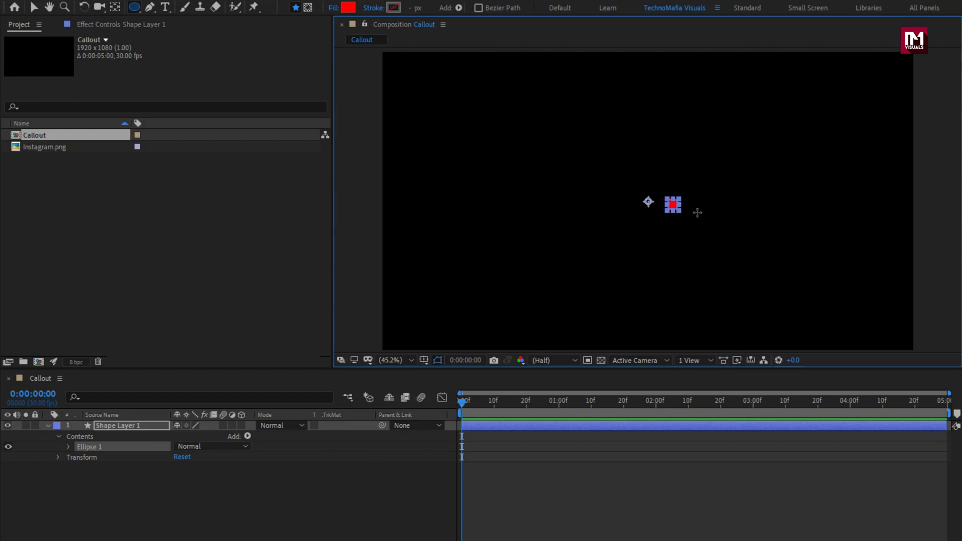
click(48, 424)
click(204, 462)
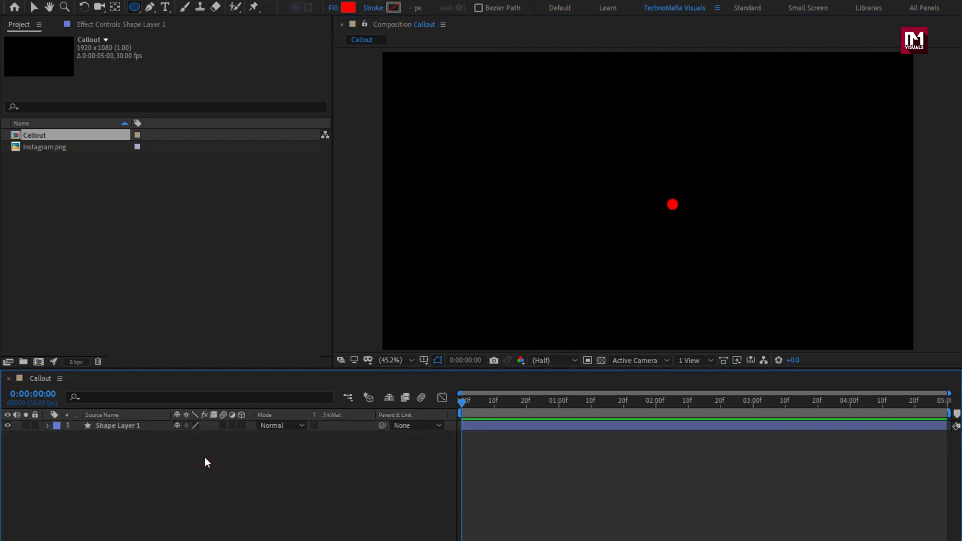
Set the Pen tool to no fill with a solid 10 px stroke
click(150, 7)
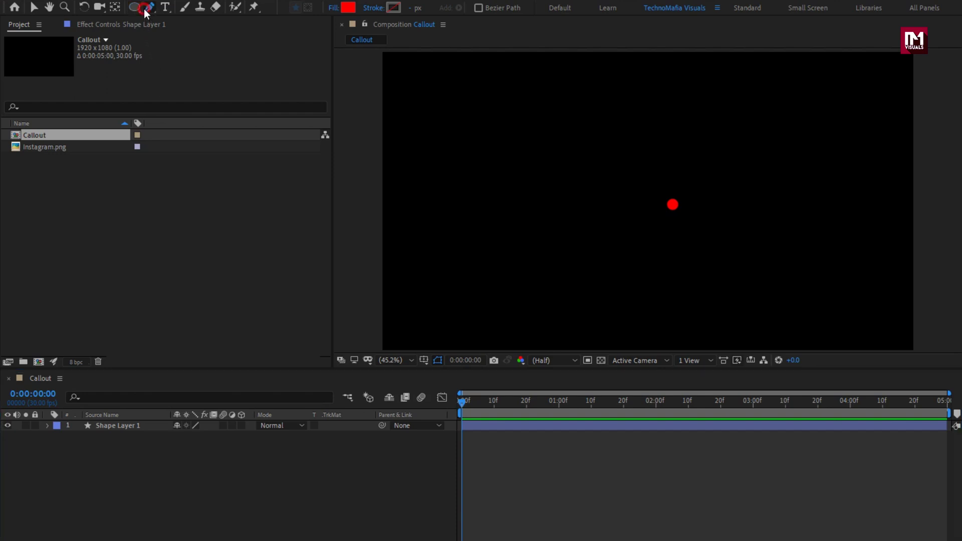
click(334, 8)
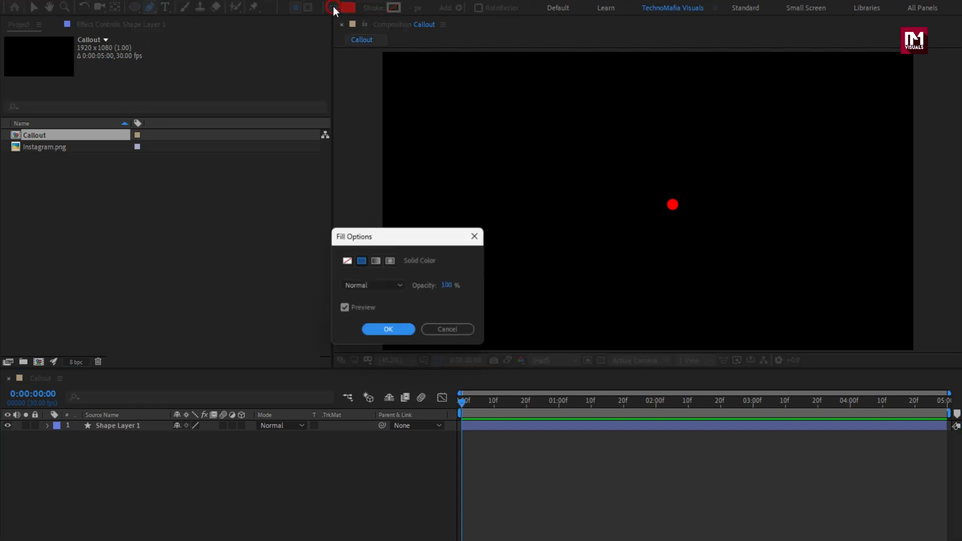
click(346, 261)
click(380, 331)
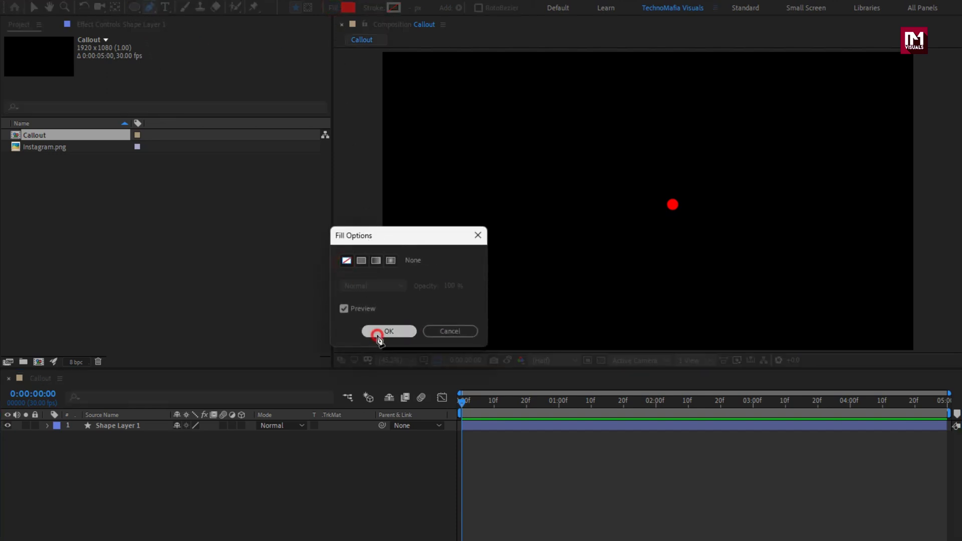
click(371, 9)
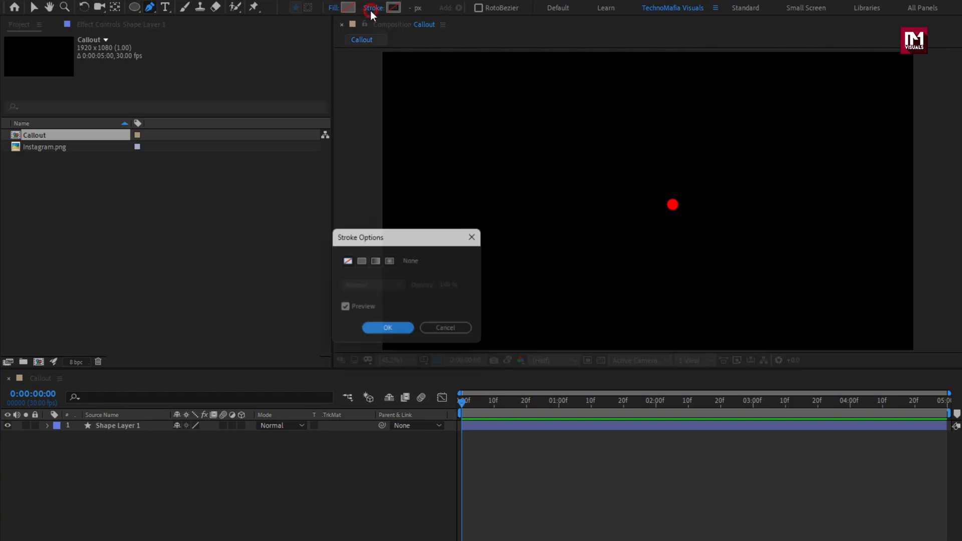
click(361, 260)
click(372, 331)
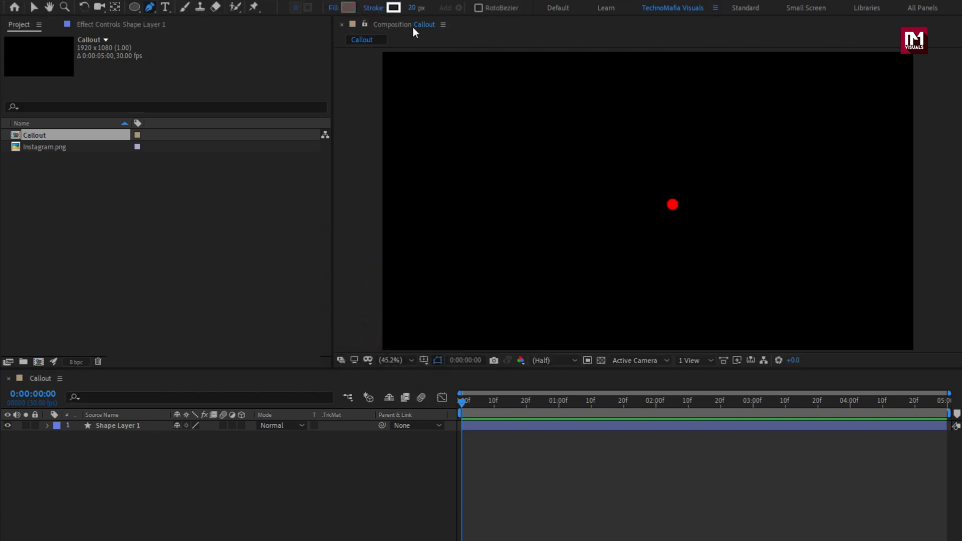
click(411, 8)
key(Return)
Draw a three-point line from the dot diagonally up-left, then horizontally left
click(672, 206)
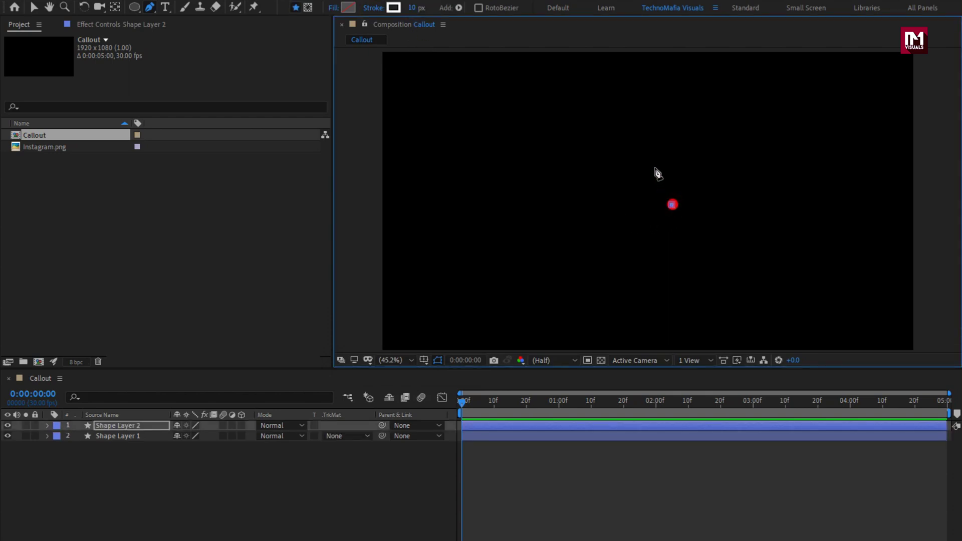
click(610, 146)
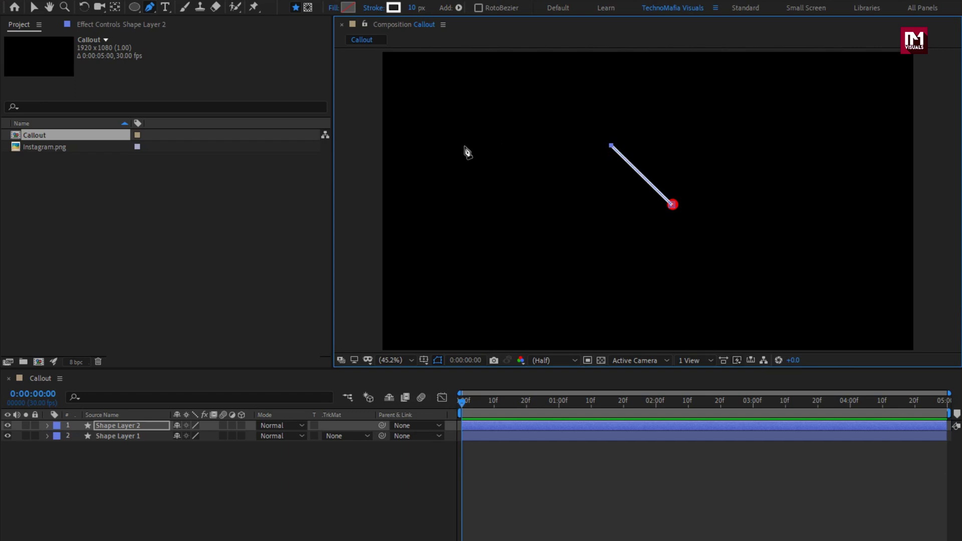
click(476, 145)
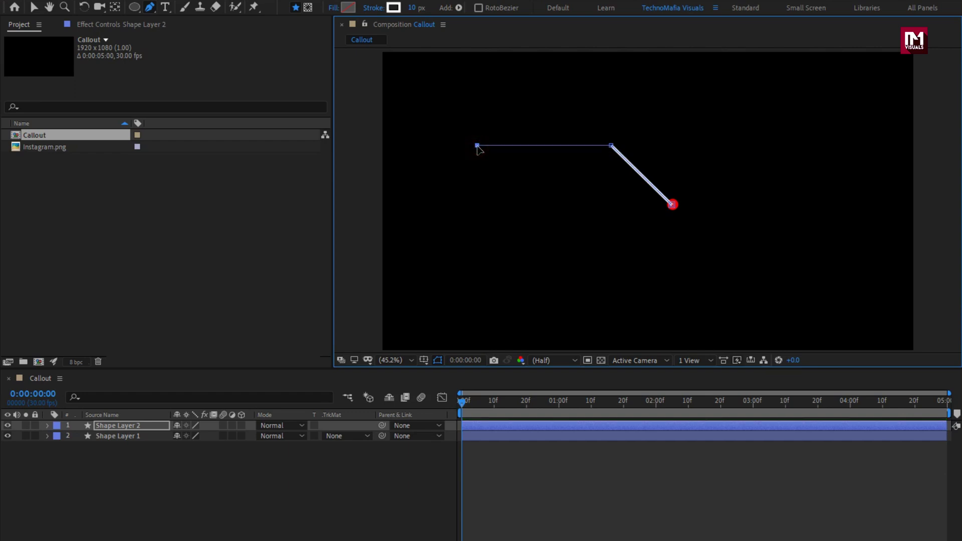
Colour the line's stroke red (FF0000) by sampling the dot with the eyedropper
click(400, 8)
click(369, 301)
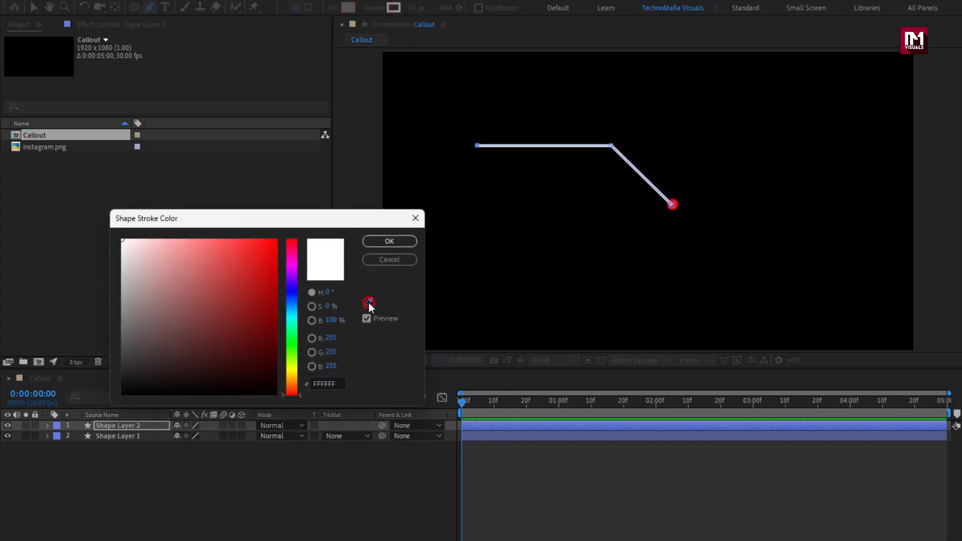
click(677, 203)
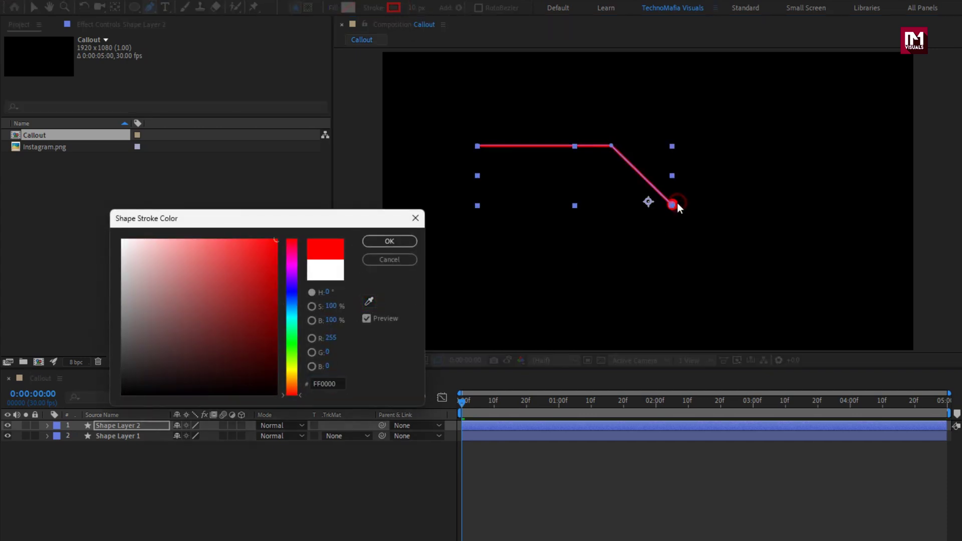
click(366, 244)
click(380, 461)
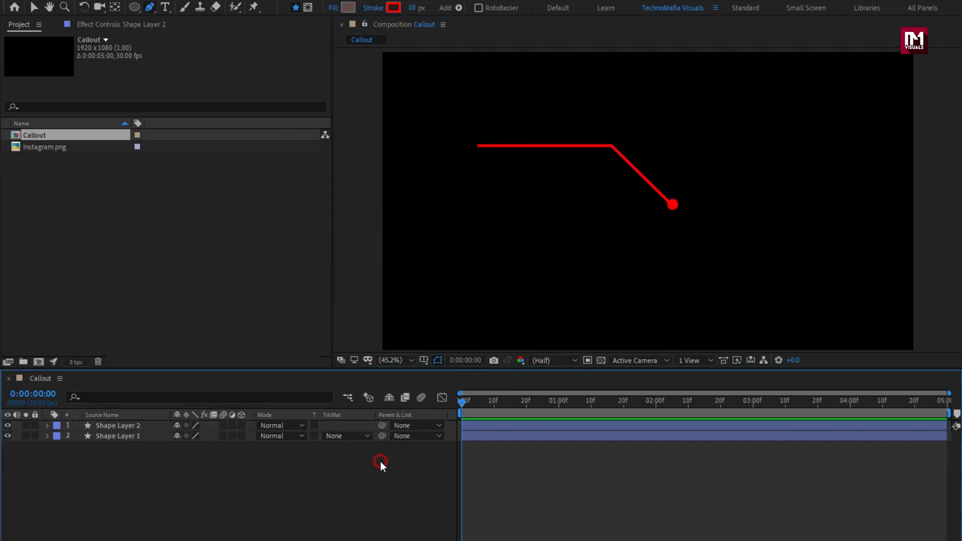
Apply a Fill effect to Shape Layer 1 and set its colour to pink FF0072
click(136, 436)
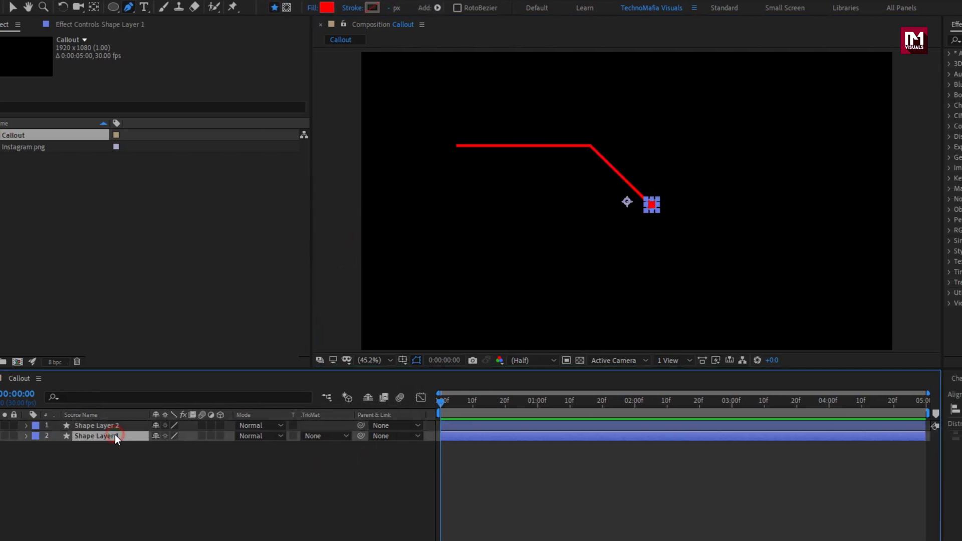
click(815, 40)
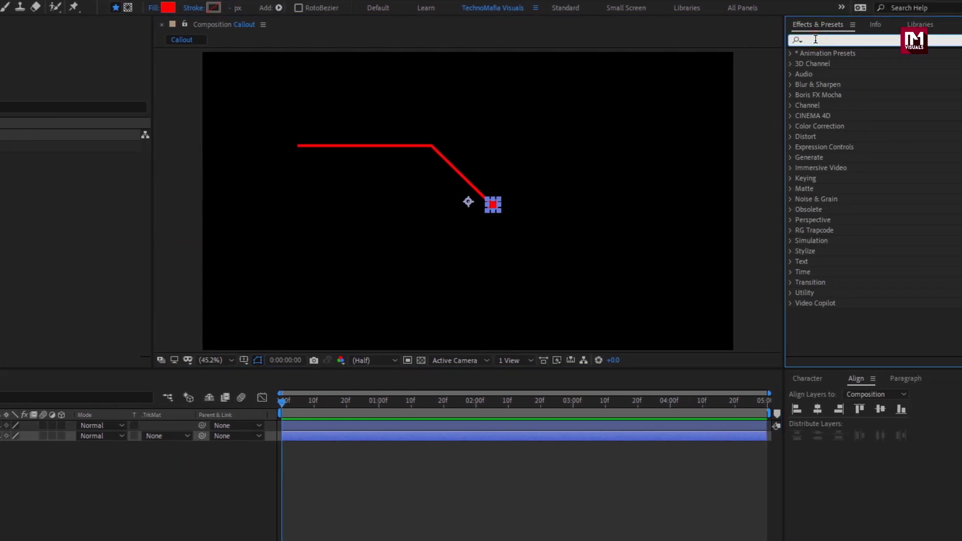
text(fill)
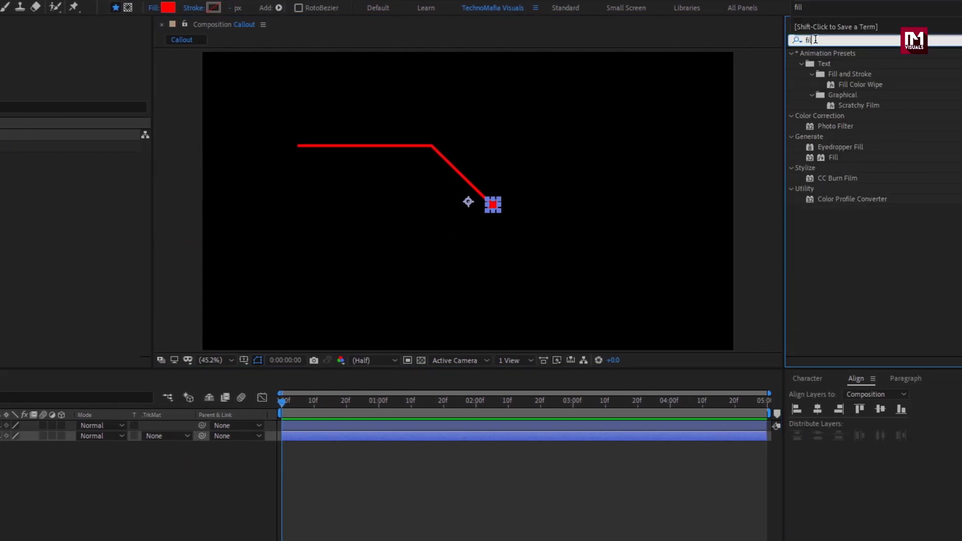
double_click(833, 117)
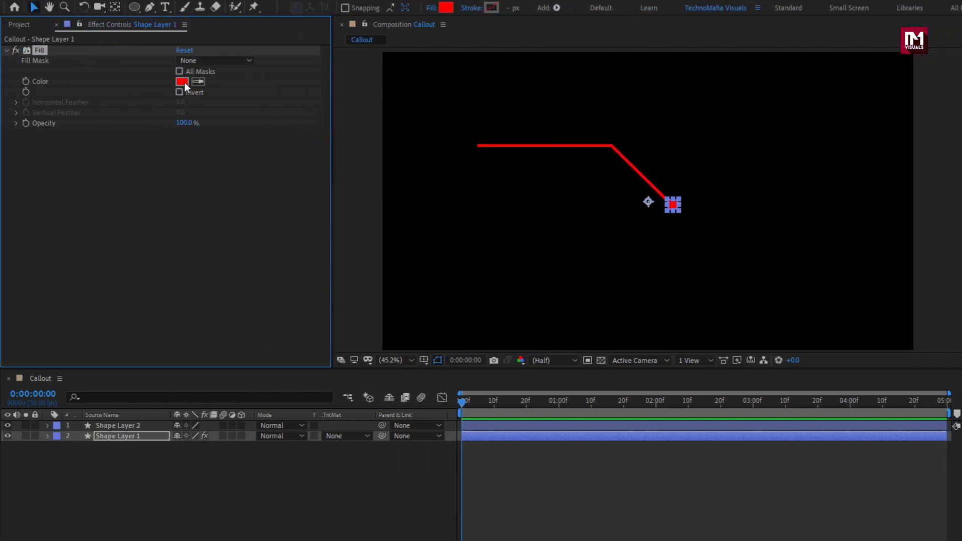
click(33, 81)
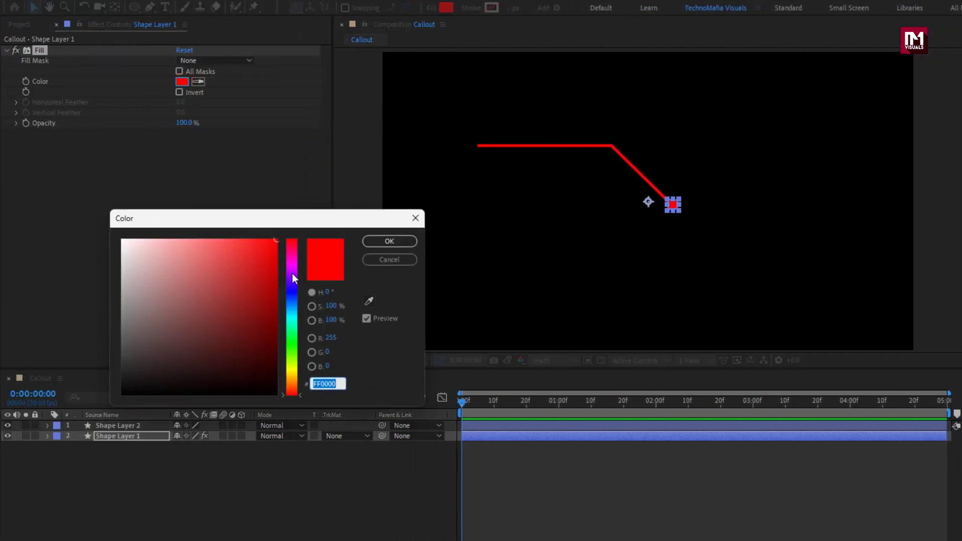
click(292, 247)
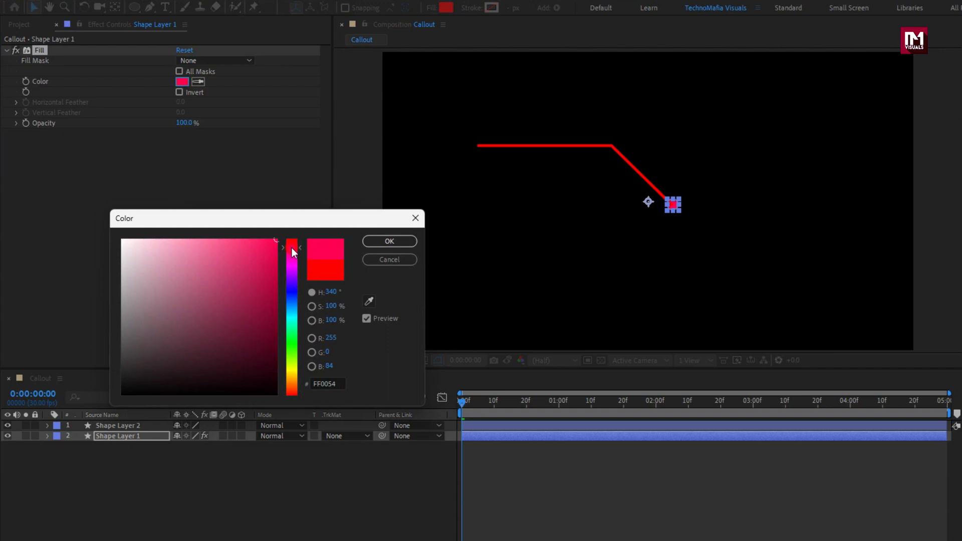
drag(292, 248, 291, 250)
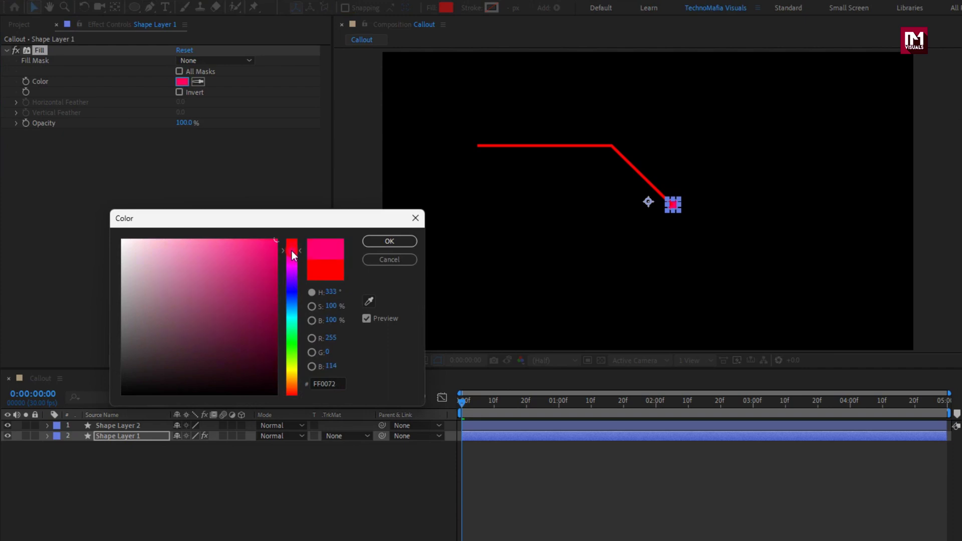
click(381, 240)
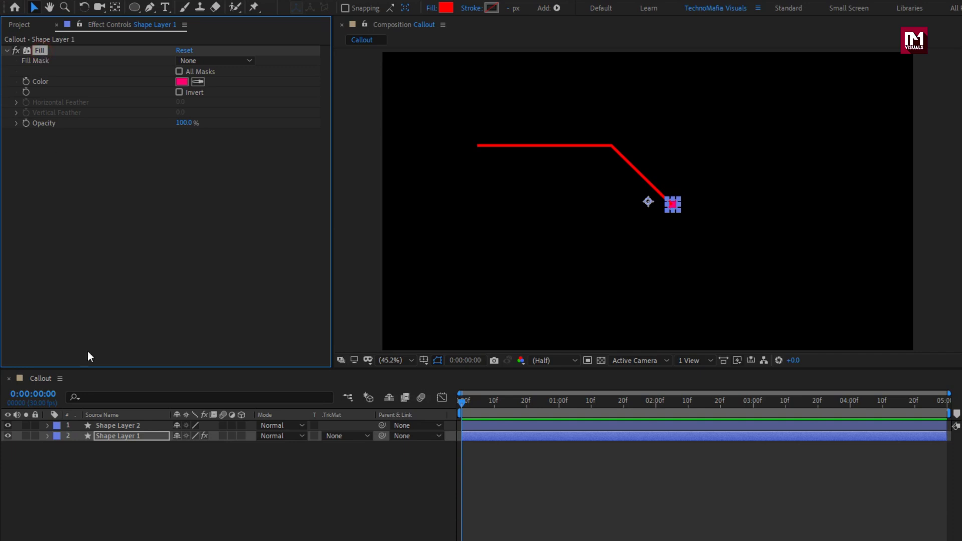
Paste the pink Fill effect onto the line's layer, Shape Layer 2
click(109, 427)
key(ctrl+v)
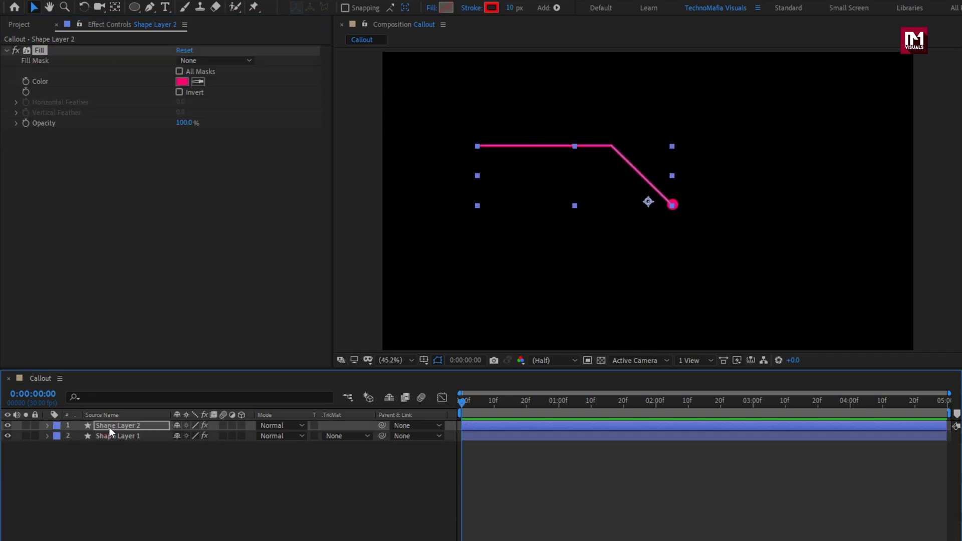
click(193, 482)
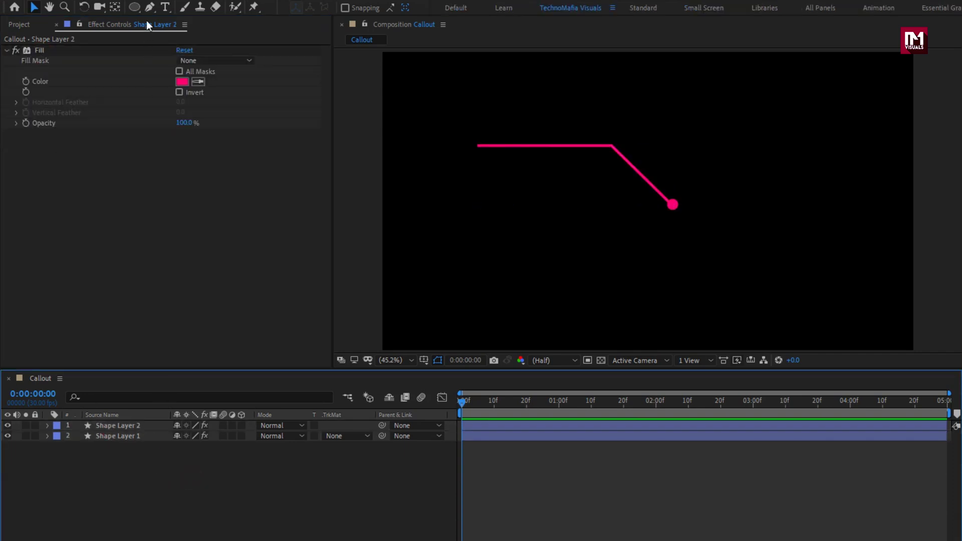
click(132, 8)
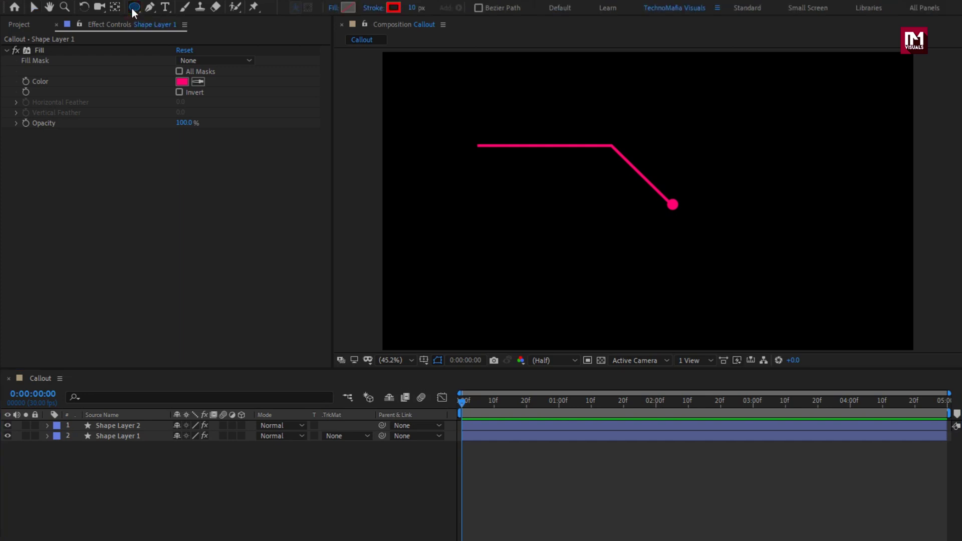
Set new ellipses to Solid Color fill with Stroke None
click(333, 7)
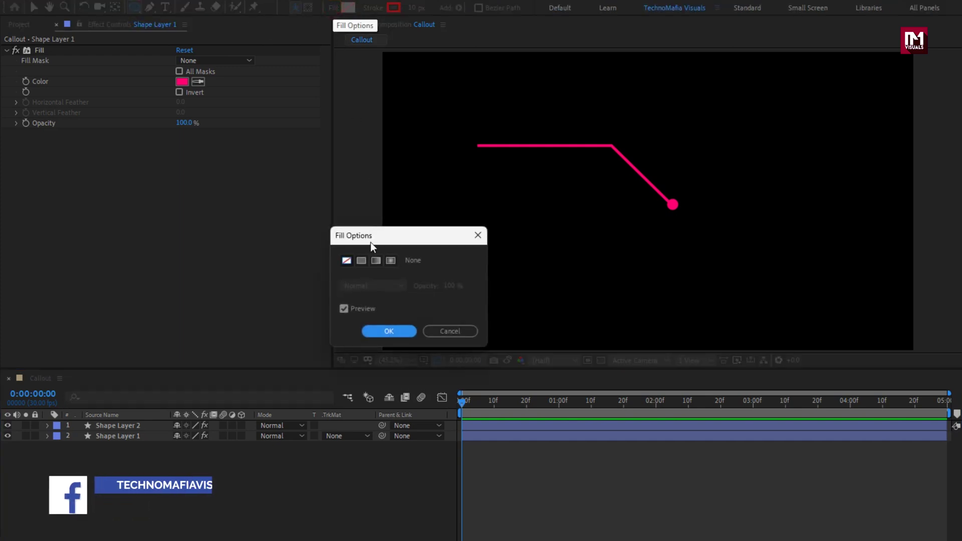
click(361, 261)
click(388, 331)
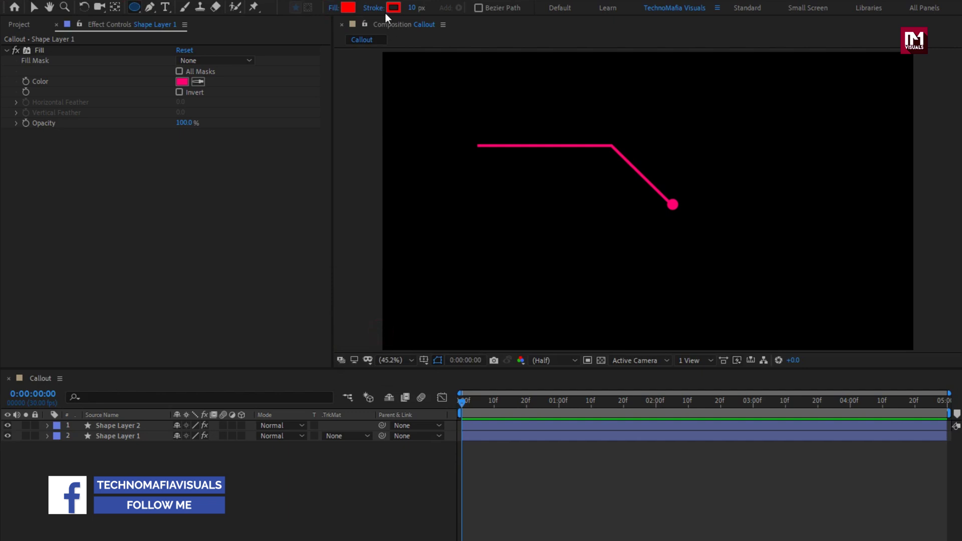
click(374, 8)
click(347, 261)
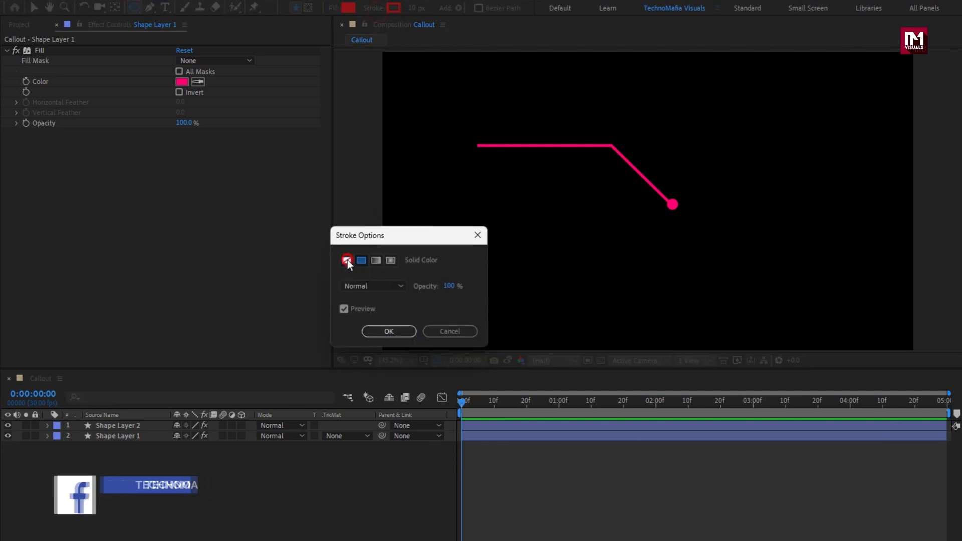
click(368, 329)
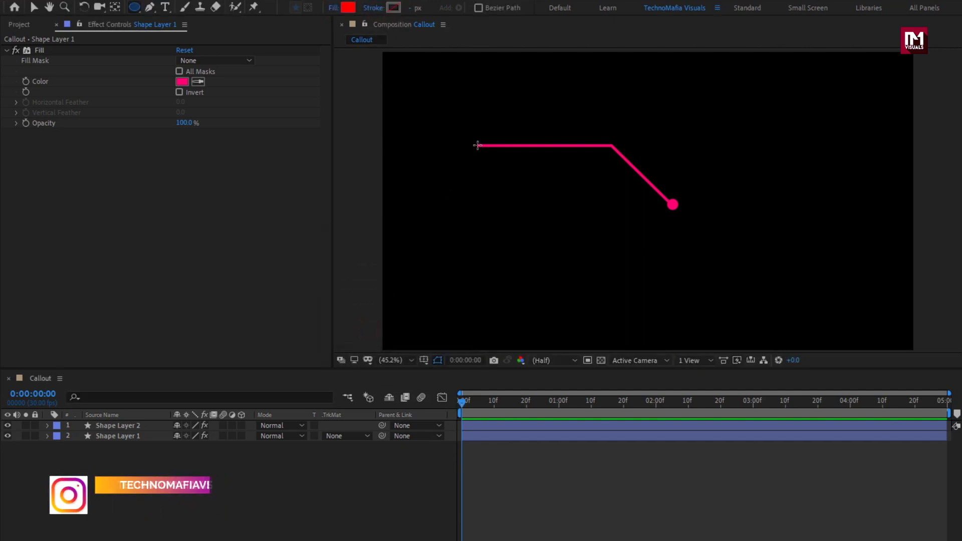
Draw a circle at the line's left end and fill it with the sampled pink FF0072
drag(477, 146, 497, 145)
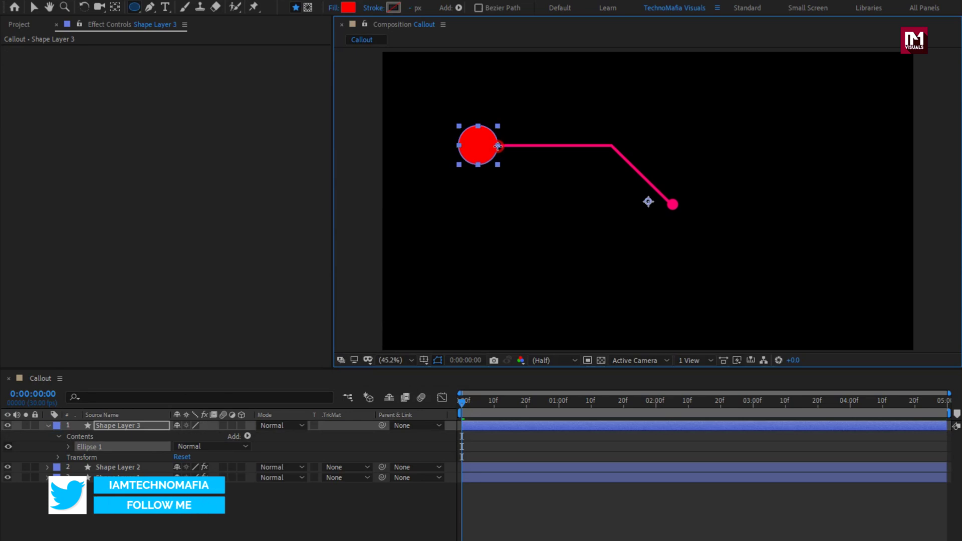
drag(498, 145, 500, 146)
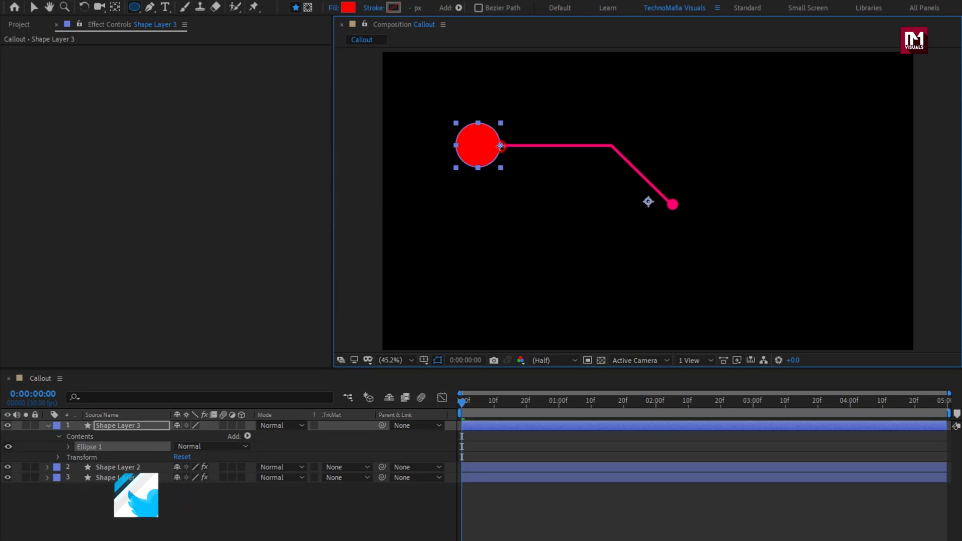
click(348, 7)
click(368, 300)
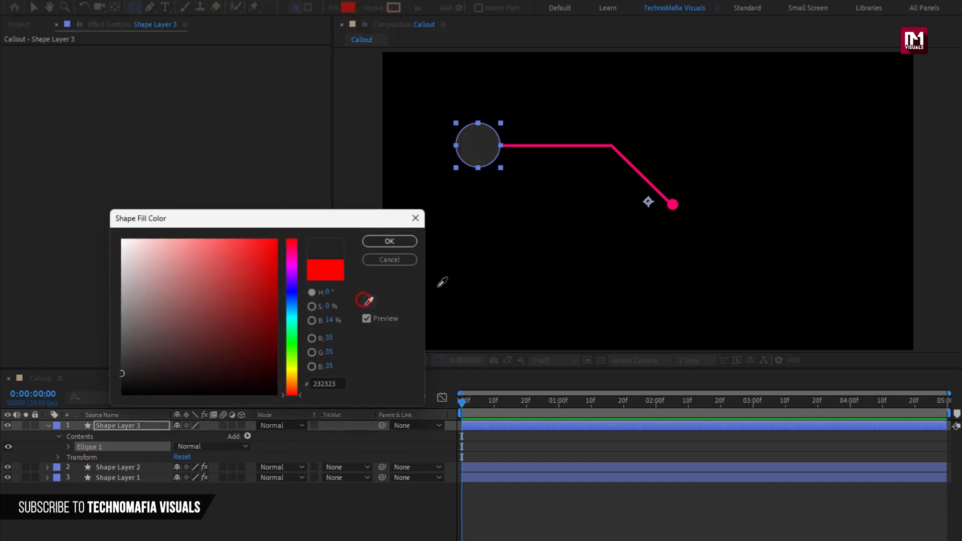
click(674, 203)
click(390, 241)
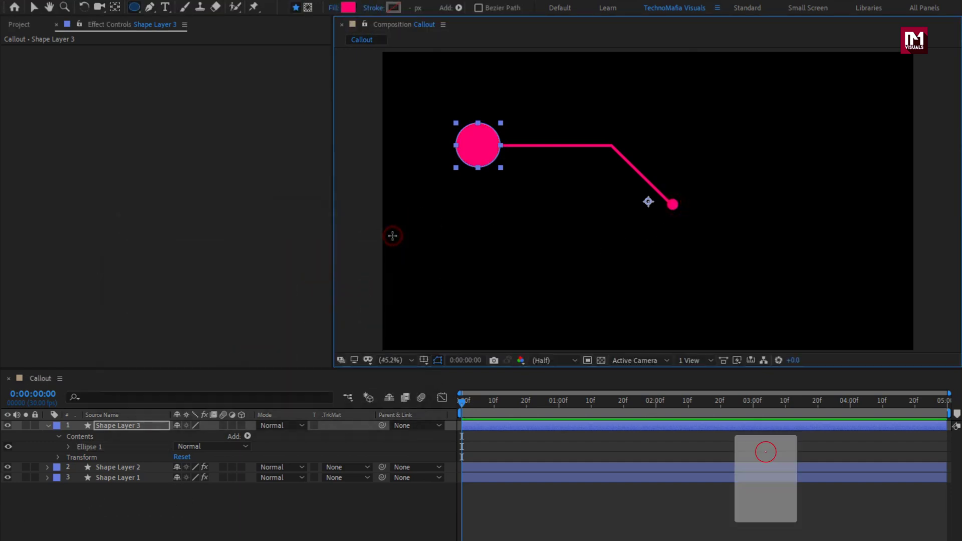
click(48, 426)
click(137, 464)
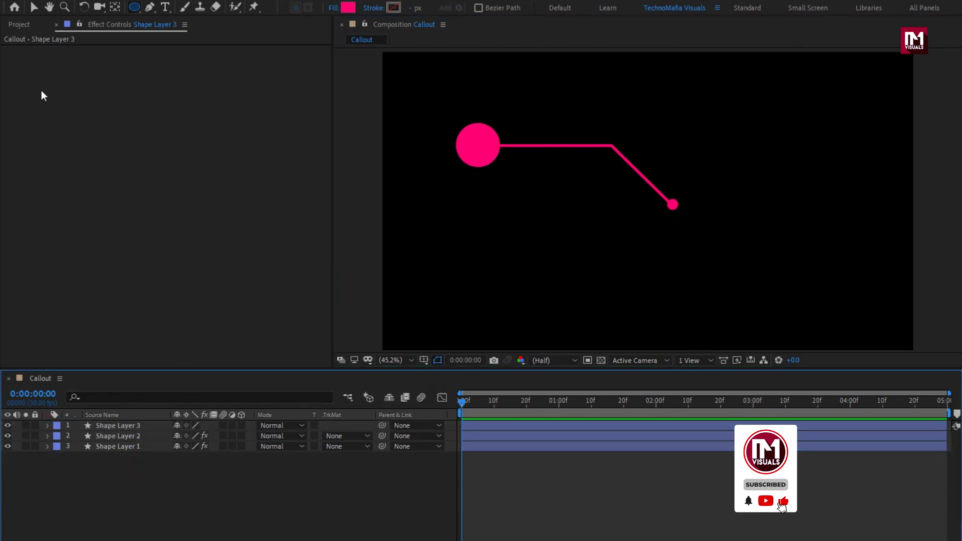
Place Instagram.png from the Project panel over the pink circle
click(17, 22)
click(41, 148)
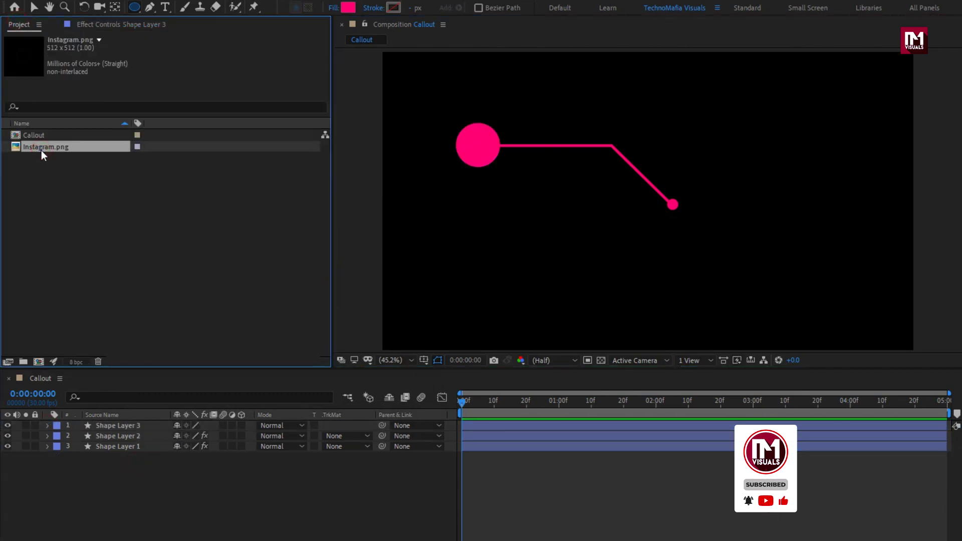
drag(38, 148, 476, 147)
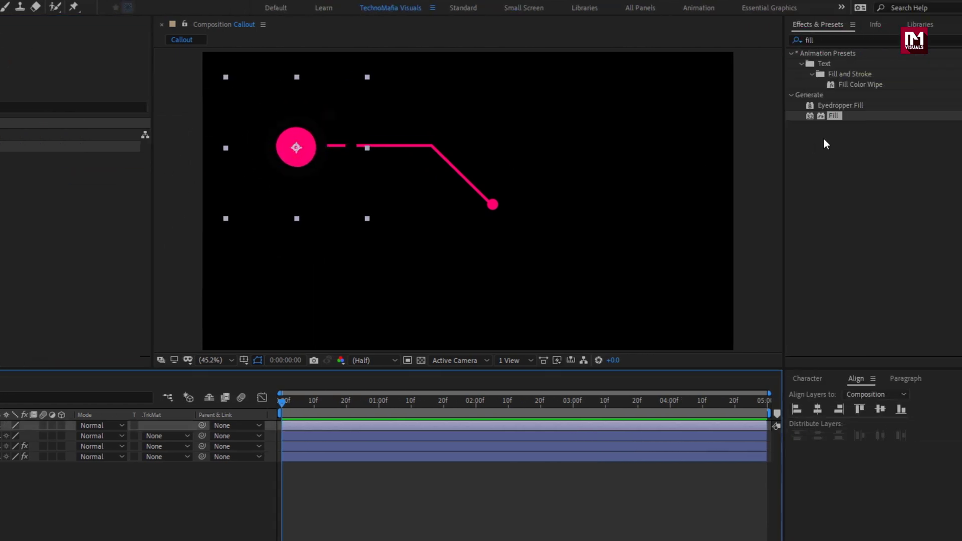
Turn the Instagram logo white with a Fill effect set to FFFFFF
double_click(833, 118)
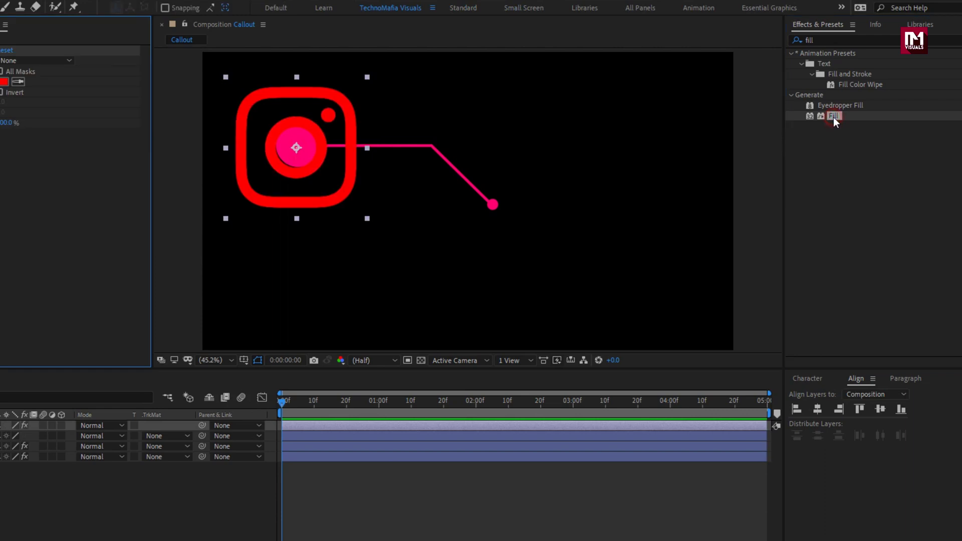
click(141, 82)
drag(155, 250, 43, 215)
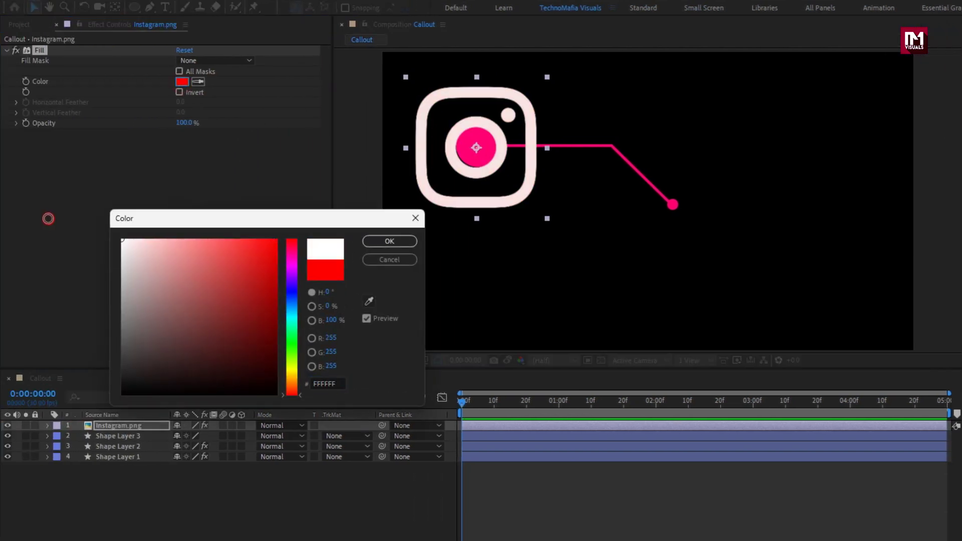
click(382, 241)
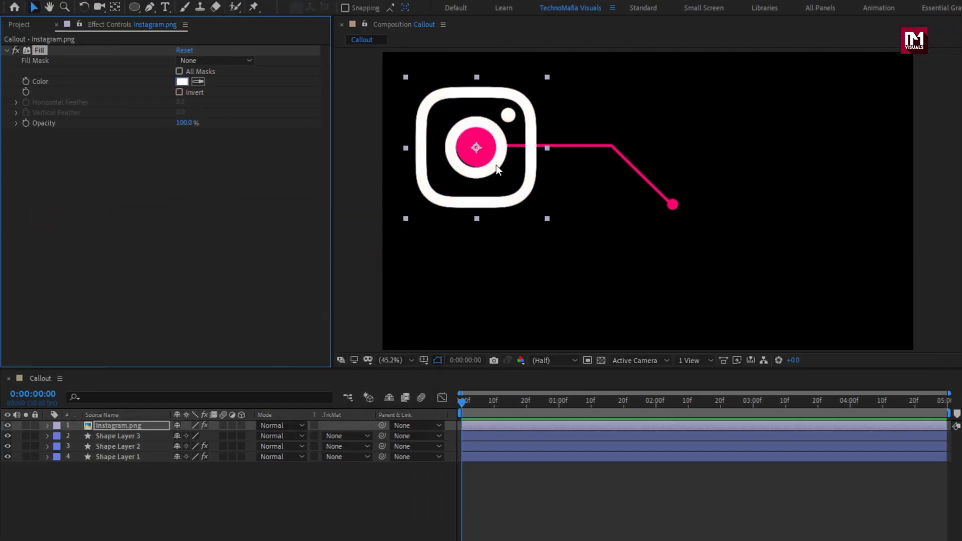
Scale the Instagram logo down to 26% and nudge it to sit inside the circle
key(s)
click(128, 426)
key(s)
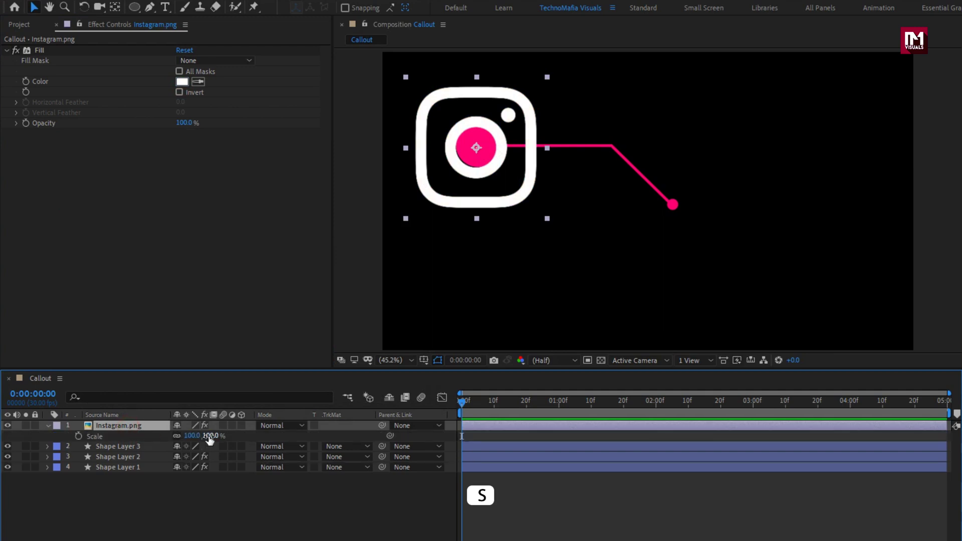
drag(204, 435, 168, 435)
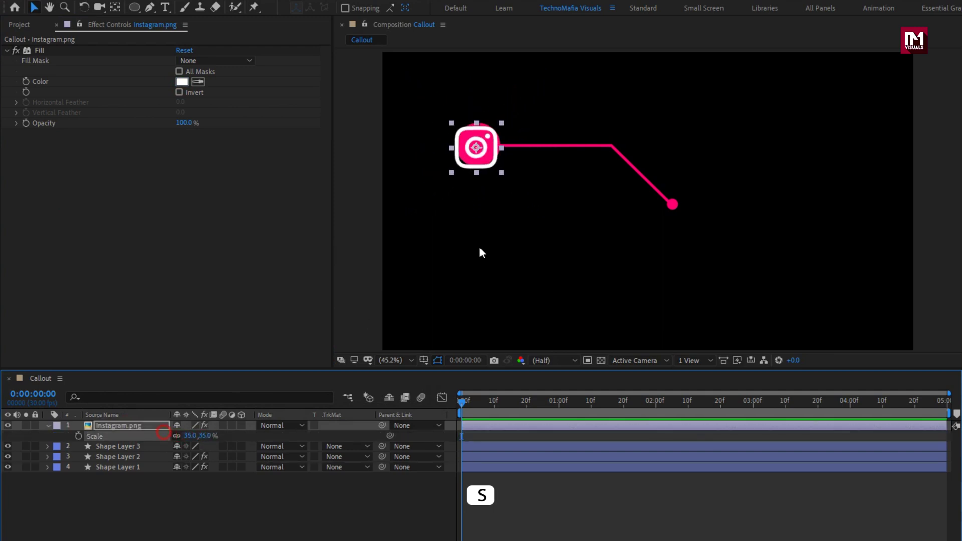
key(period)
drag(382, 114, 697, 197)
key(v)
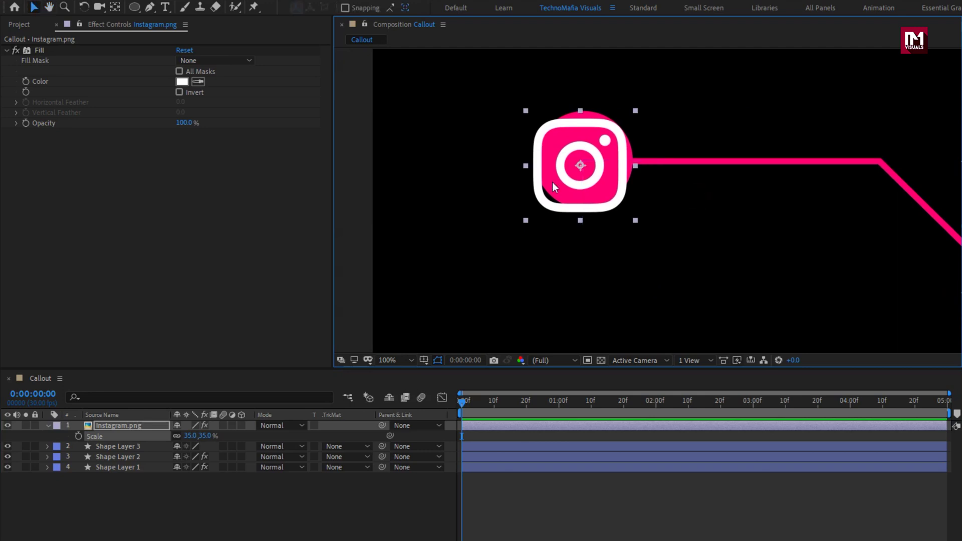
click(207, 437)
key(Down)
key(Down)
key(Down)
key(Down)
key(Down)
key(Down)
key(Down)
key(Down)
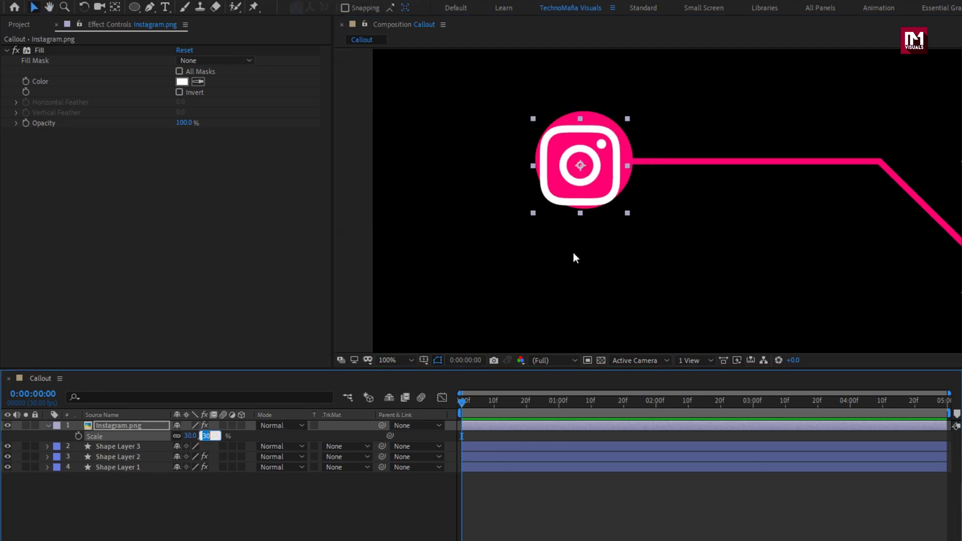
drag(577, 177, 579, 170)
click(208, 436)
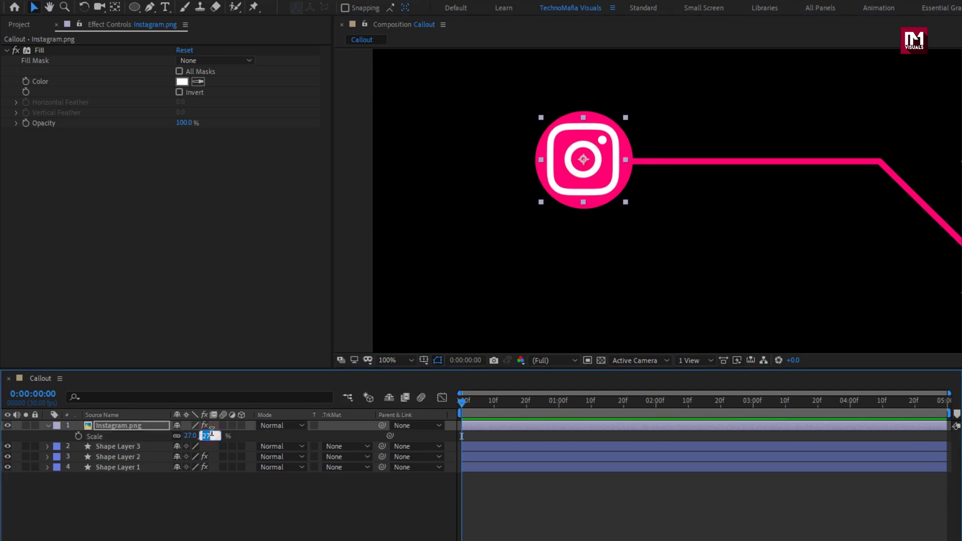
key(Down)
click(344, 504)
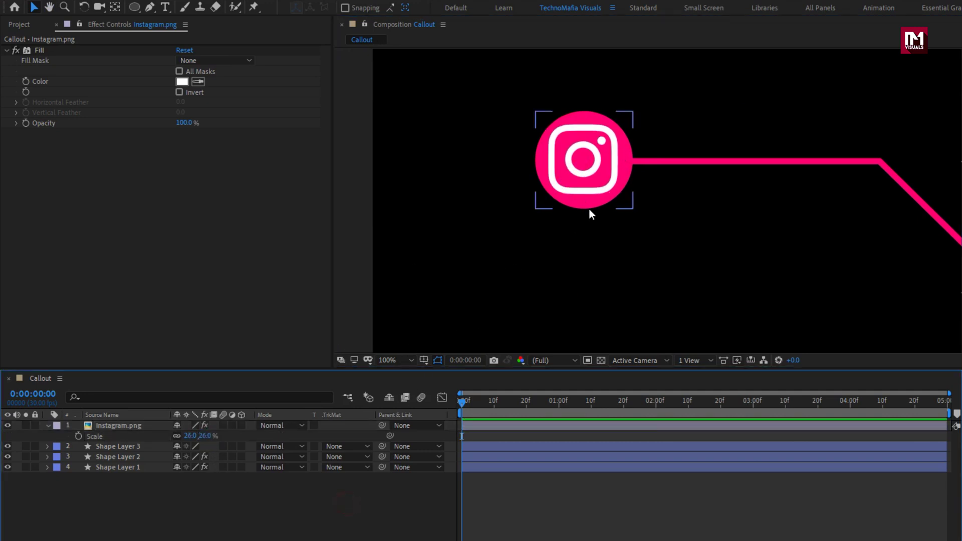
Set the view magnification back to Fit to see the whole callout
key(comma)
drag(608, 255, 519, 197)
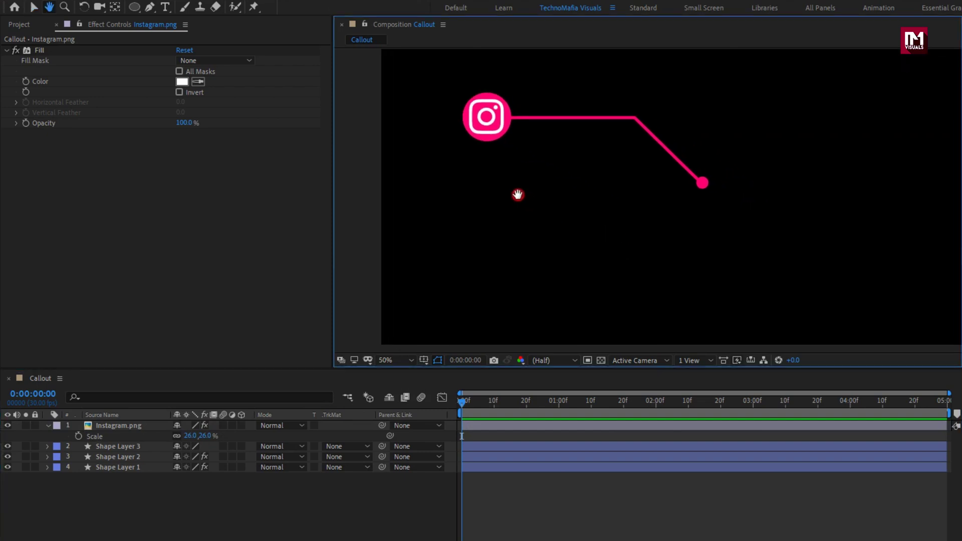
click(393, 361)
click(403, 387)
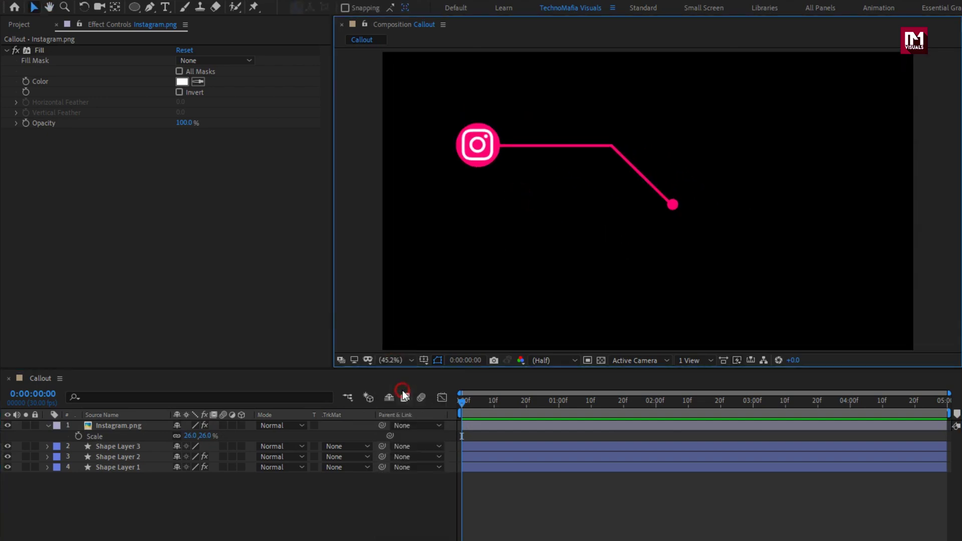
click(48, 426)
Shift the Position of all four callout layers right and down, then deselect them
drag(132, 479, 113, 428)
key(p)
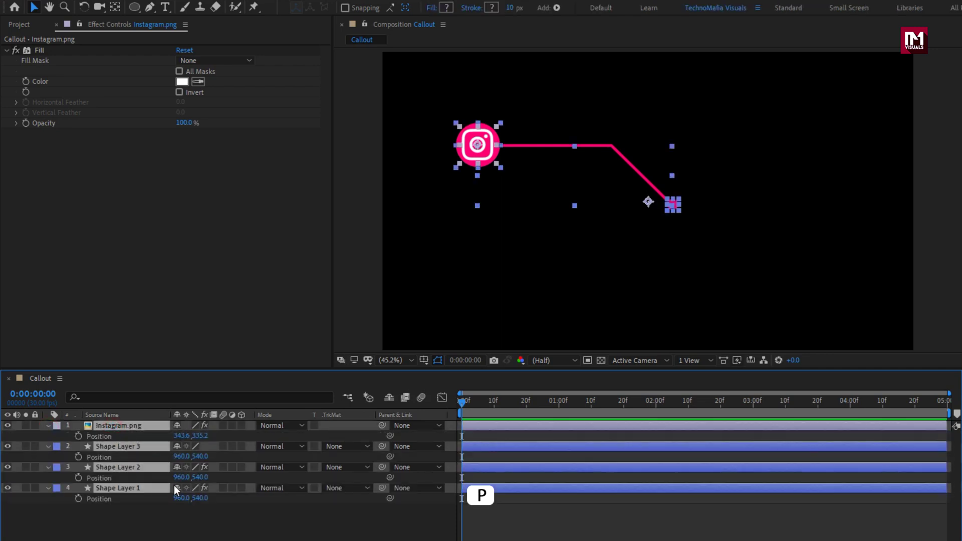
drag(179, 498, 554, 481)
drag(208, 499, 316, 499)
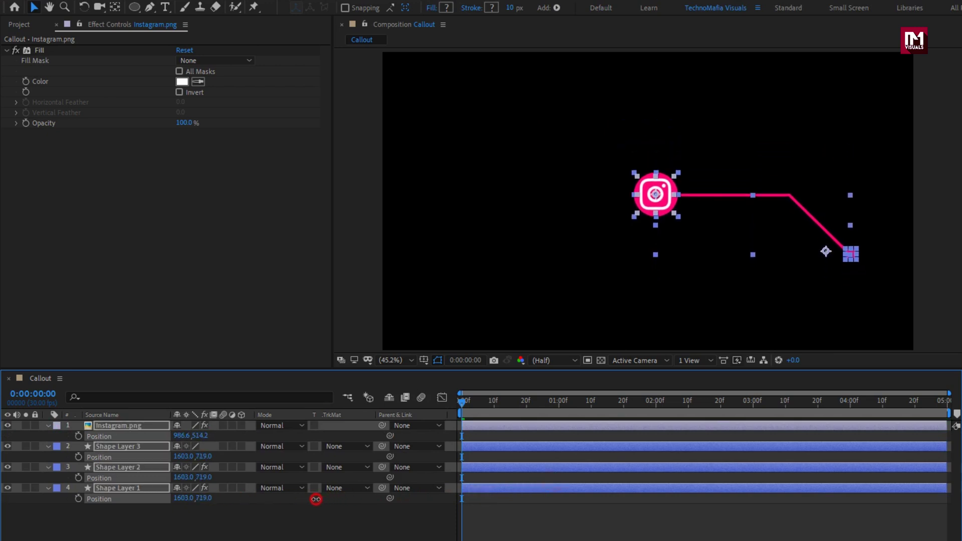
click(57, 514)
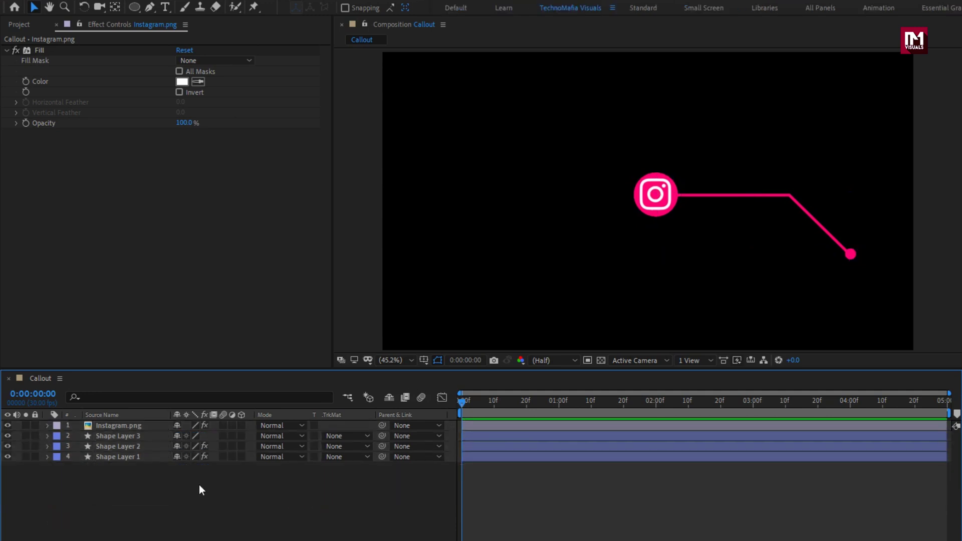
Add a centred 'Technomafia visuals' text layer and set its font to Uni Sans Bold
click(167, 7)
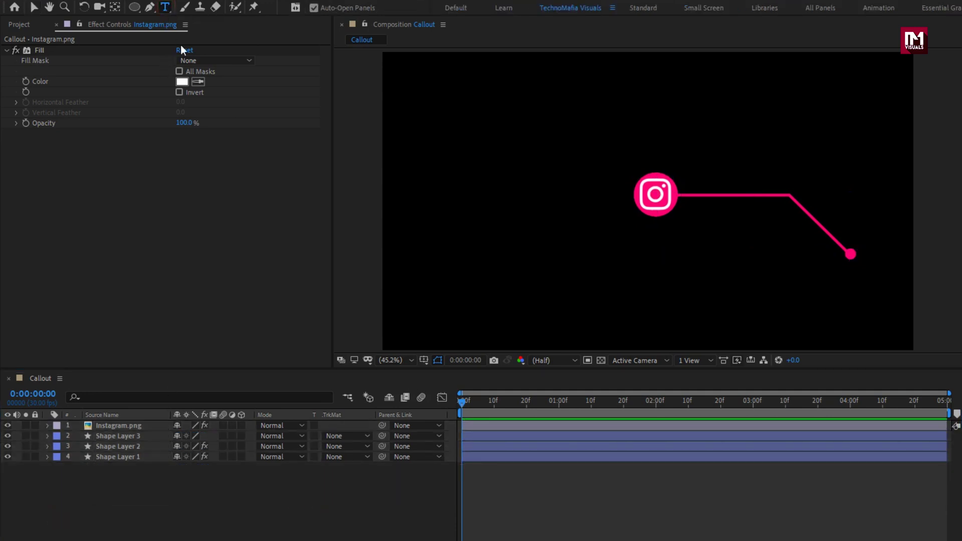
click(495, 192)
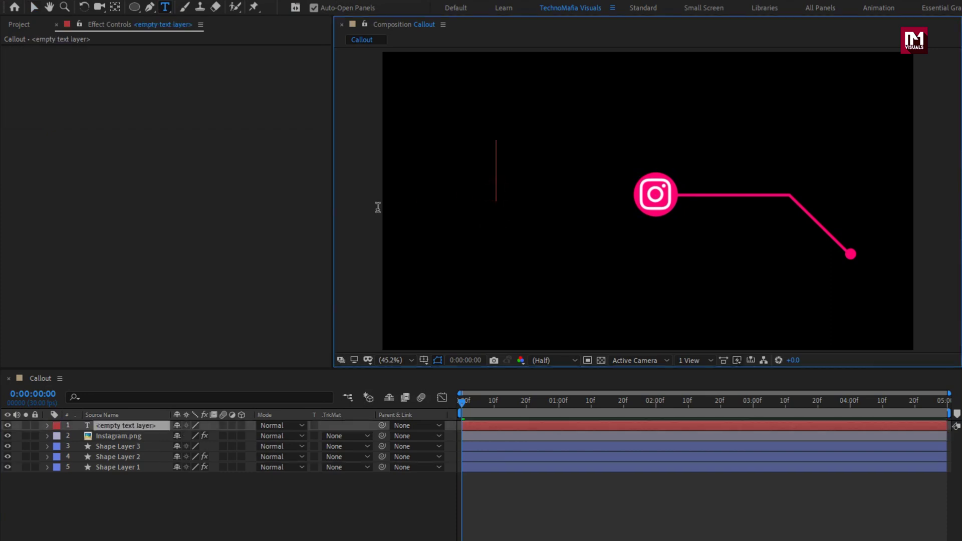
text(Tec)
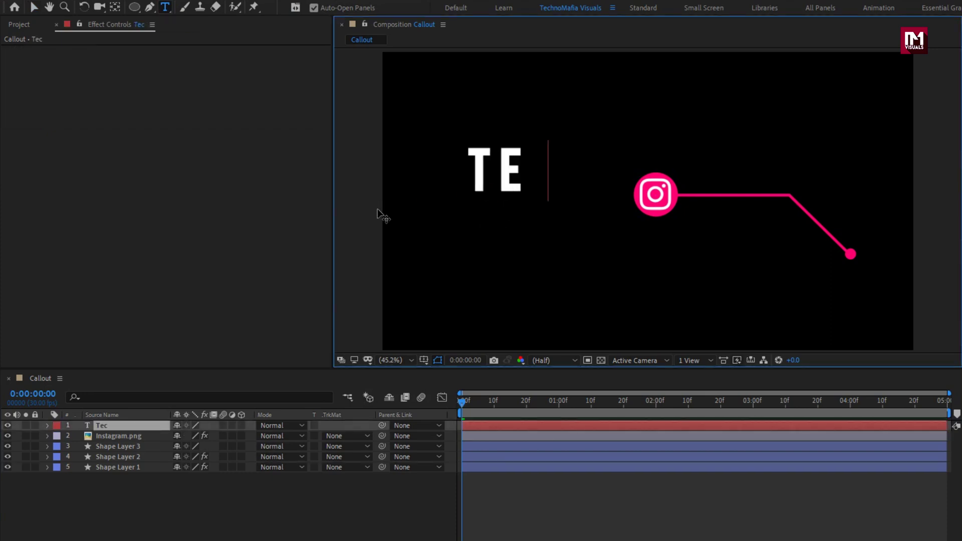
text(hnom)
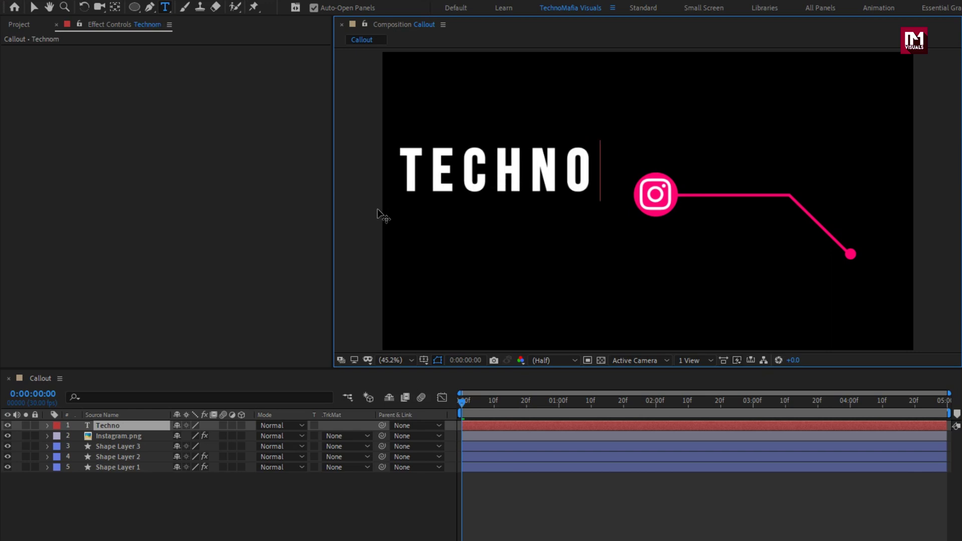
text(afia)
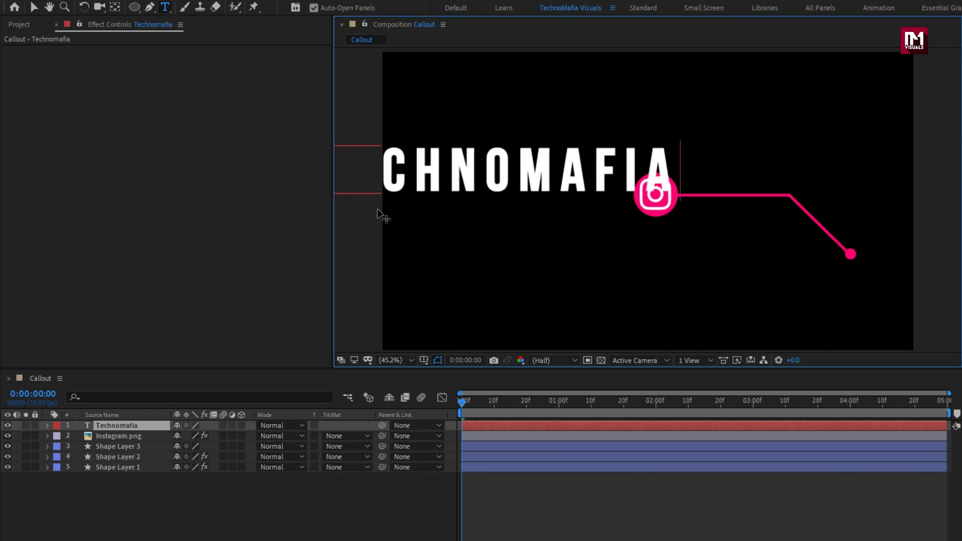
text( visuals)
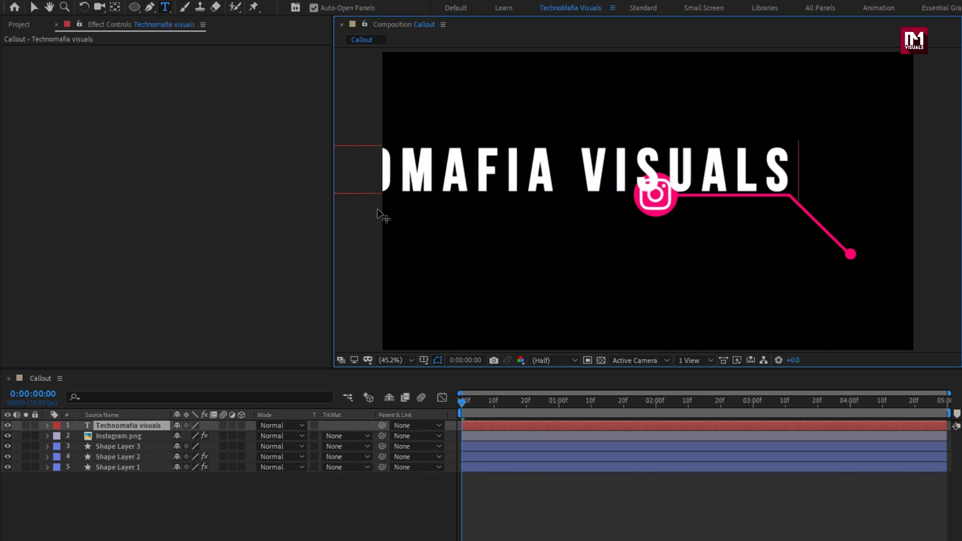
key(Escape)
key(v)
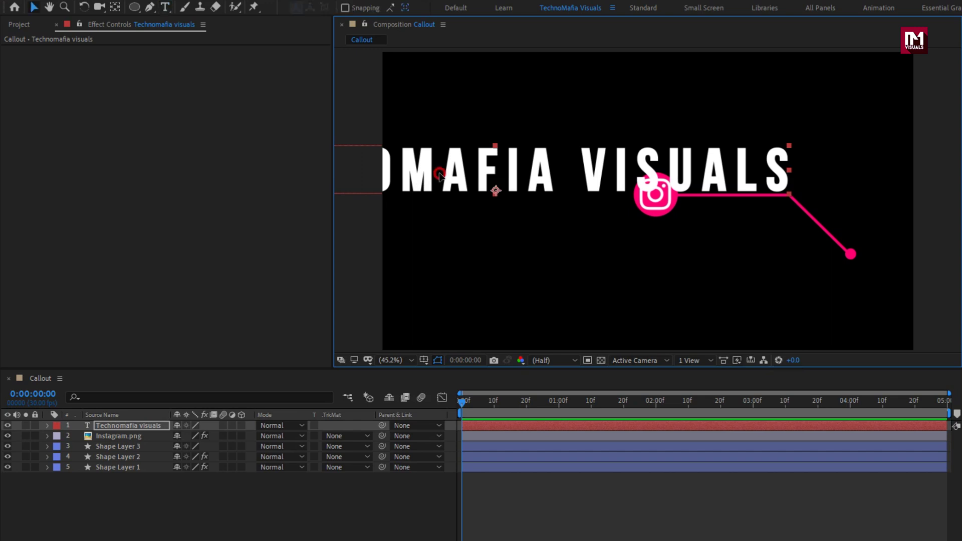
drag(429, 180, 584, 232)
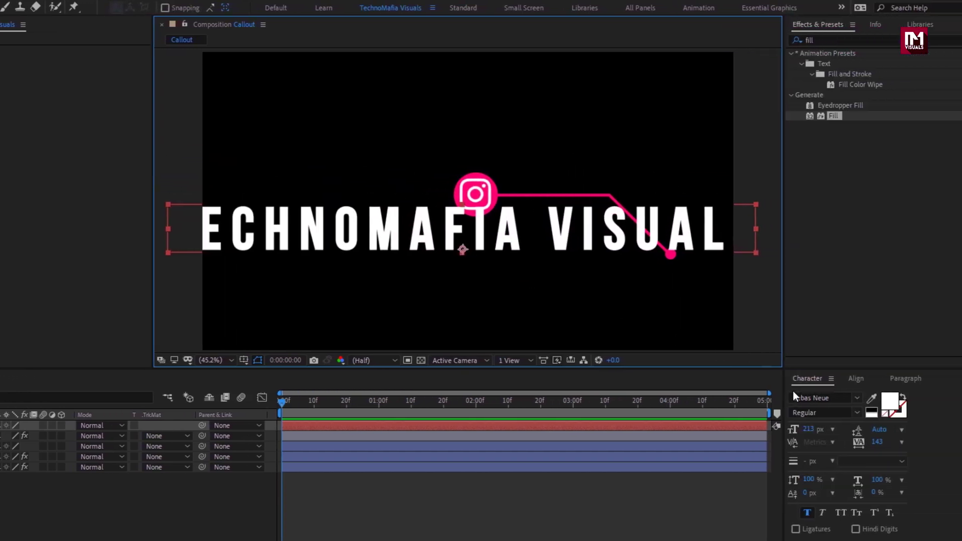
click(893, 397)
text(uni)
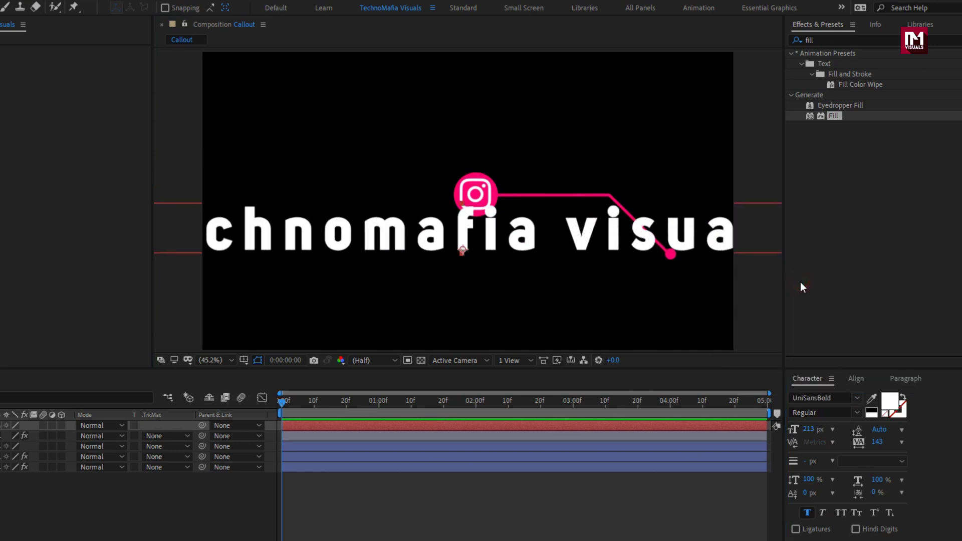
Make the title All Caps at 70 px with Faux Bold off and 0 tracking
click(840, 512)
drag(813, 434, 727, 433)
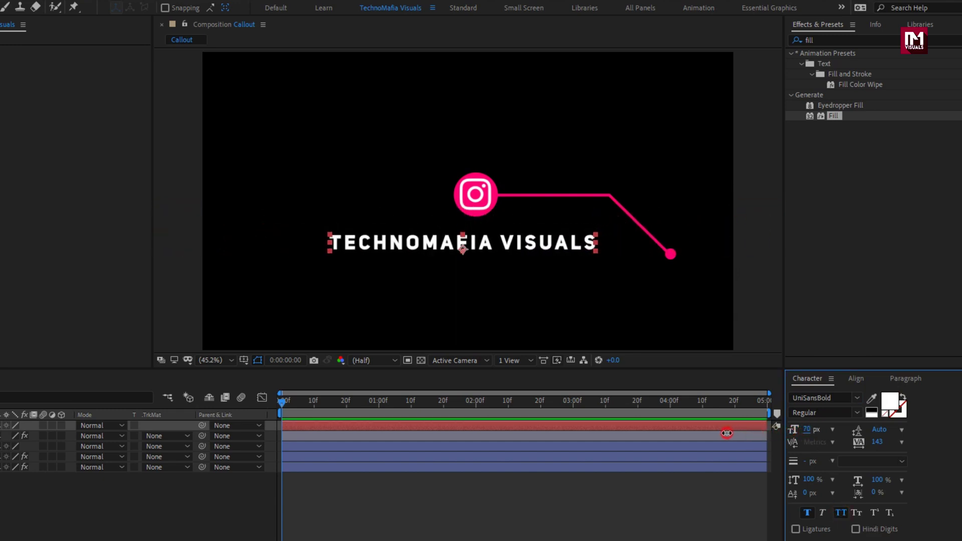
click(805, 514)
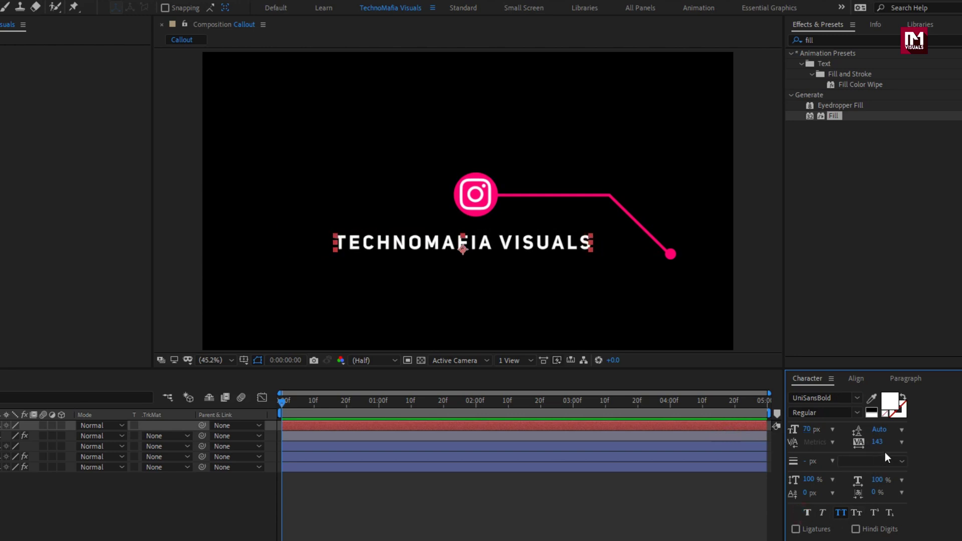
click(901, 442)
click(896, 325)
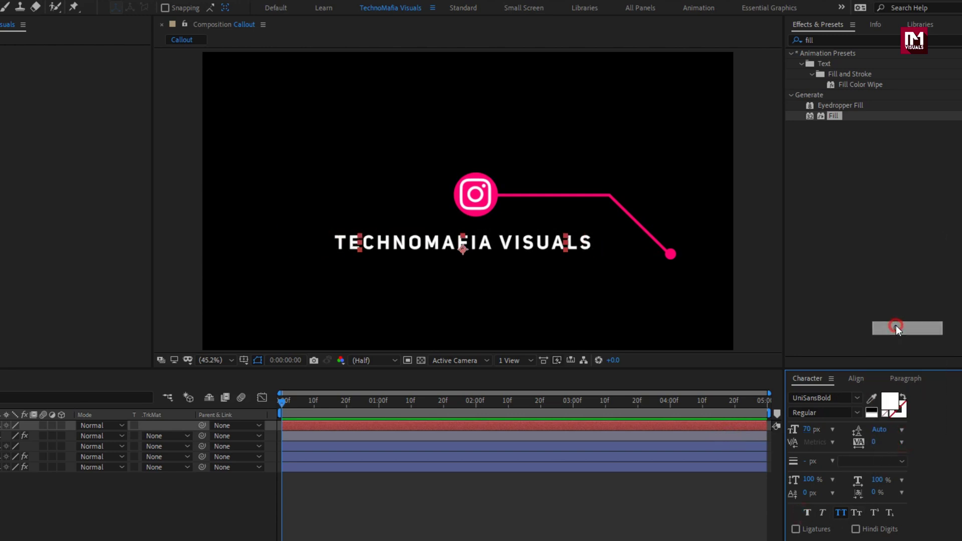
Position the title just left of the Instagram logo circle
drag(429, 244, 312, 205)
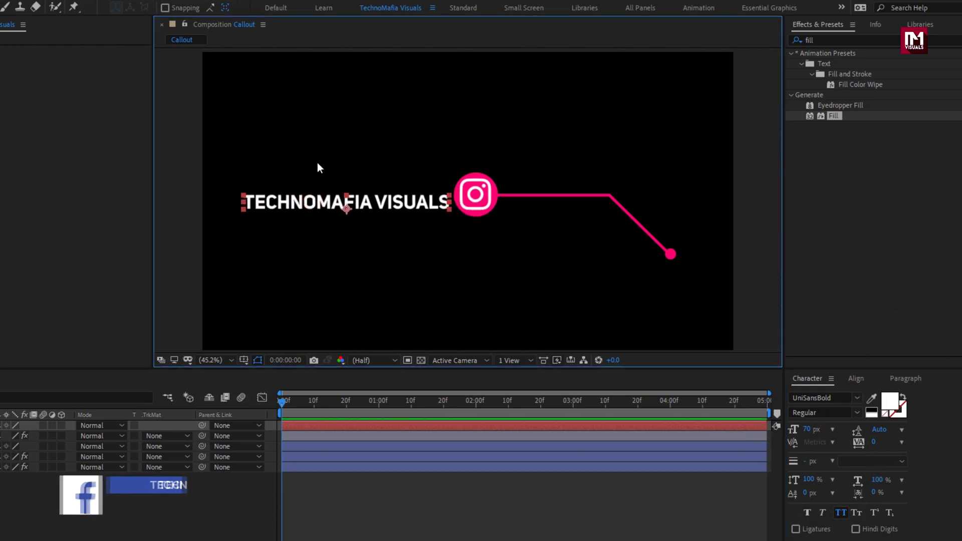
key(period)
key(period)
key(period)
drag(318, 165, 534, 169)
key(v)
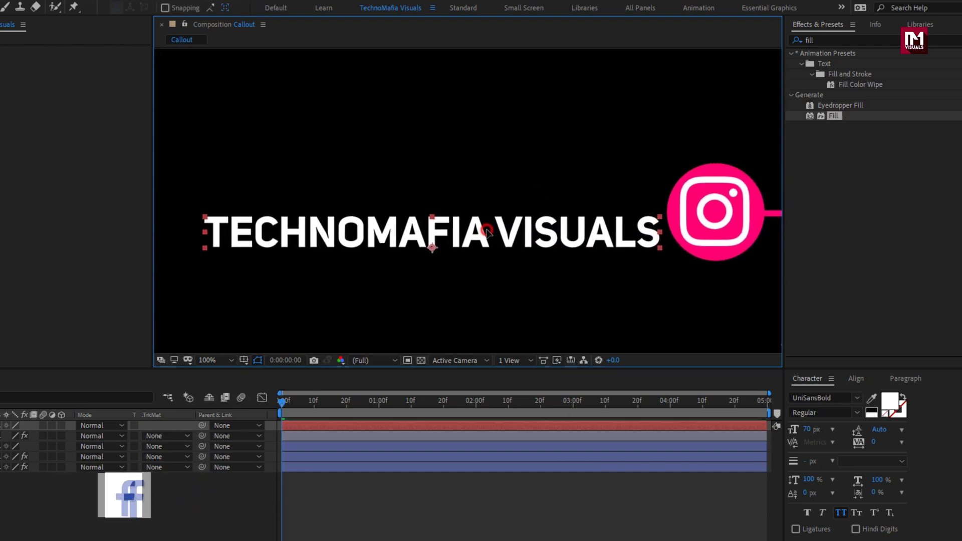
click(165, 7)
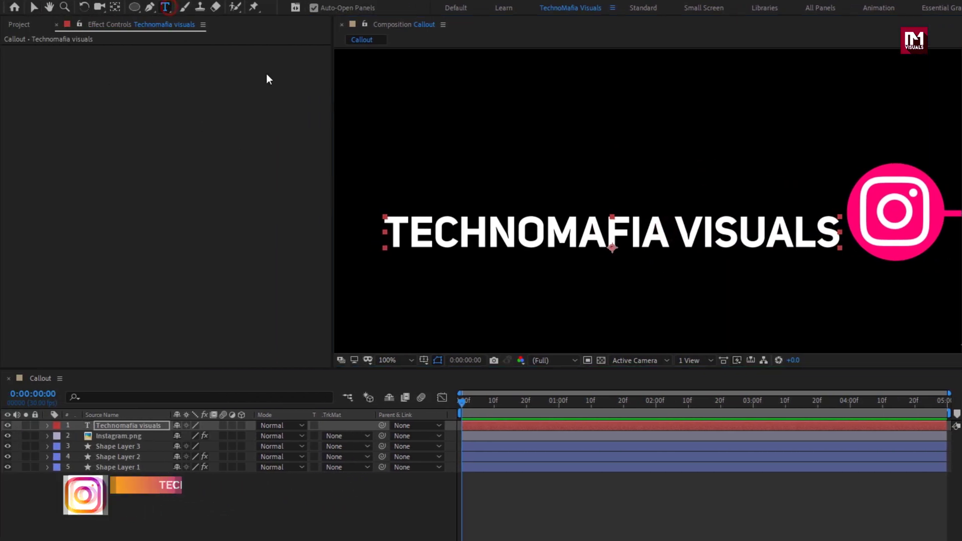
Add an 'Instagram' text layer and place it directly above TECHNOMAFIA VISUALS
click(569, 185)
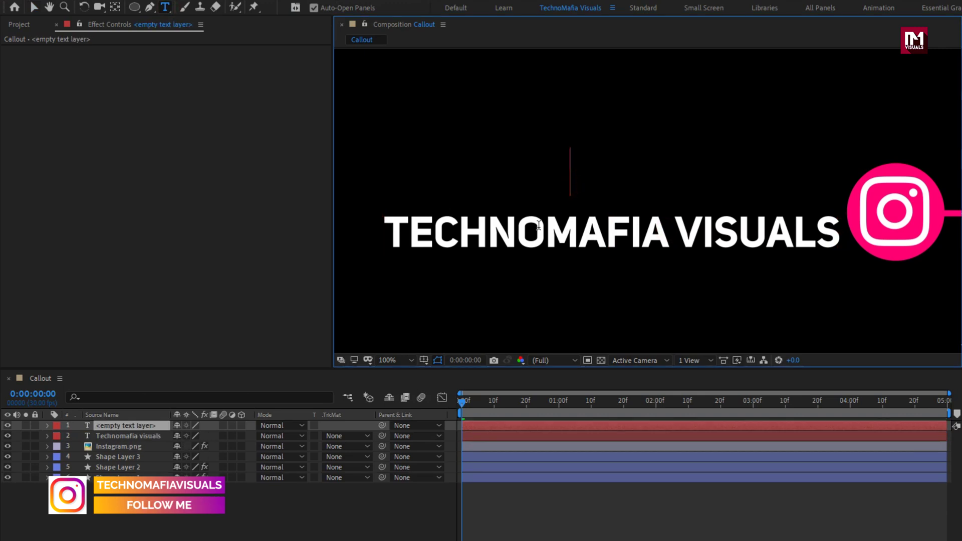
text(Insta)
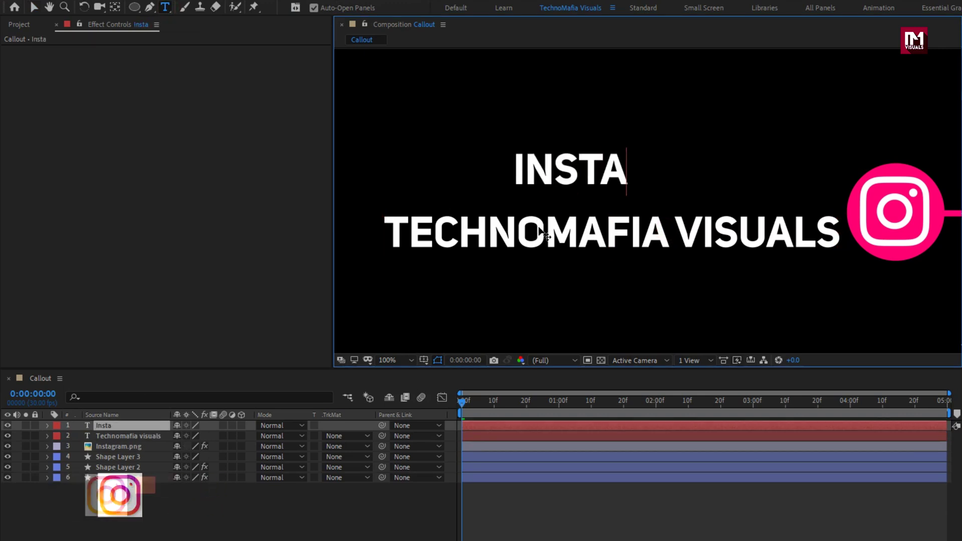
text(gram)
key(ctrl+Return)
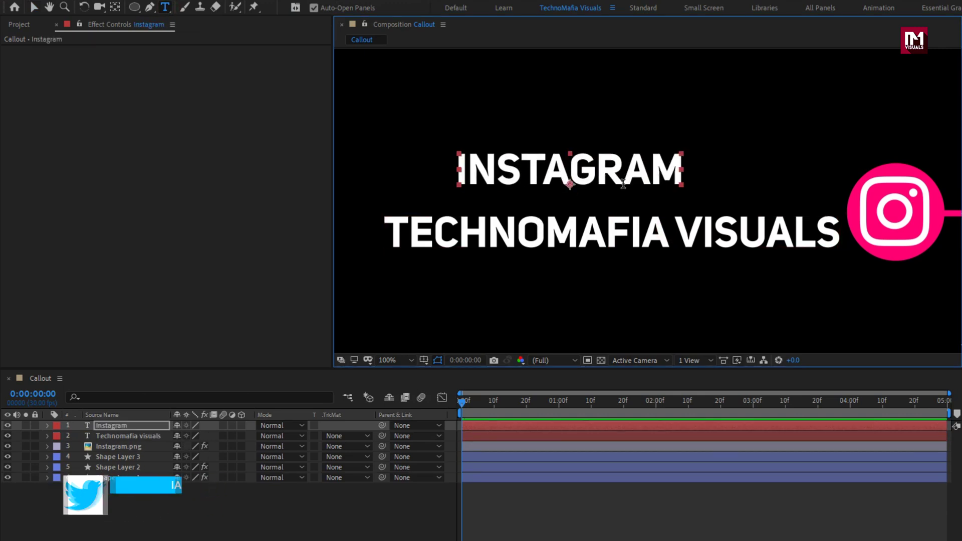
key(v)
drag(524, 169, 677, 193)
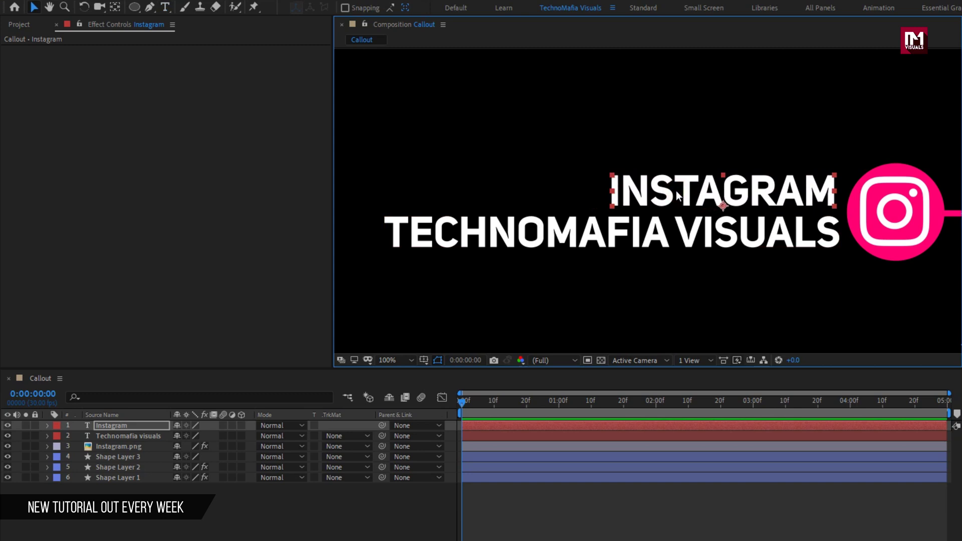
Set the viewer magnification to Fit and move the current time to frame 25
scroll(676, 195, down, 2)
click(410, 360)
click(416, 387)
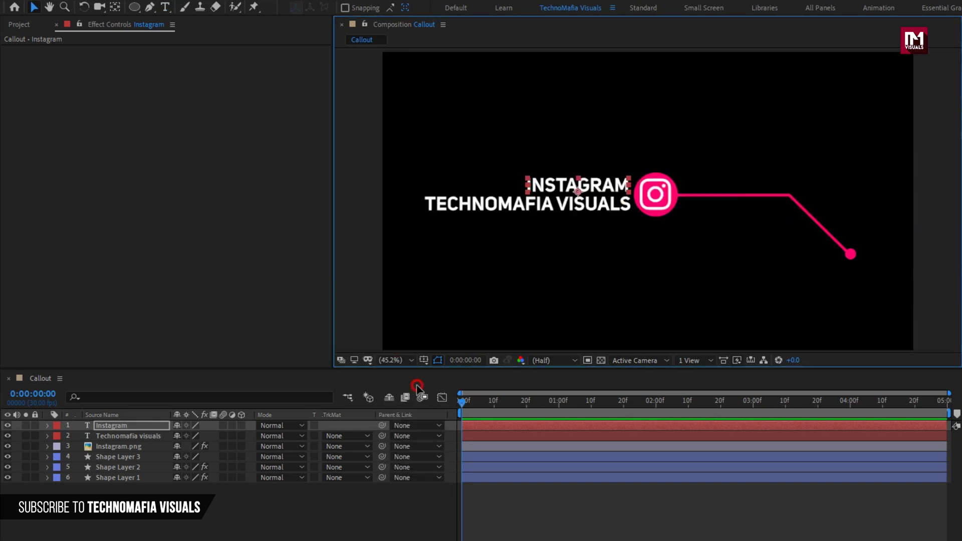
click(542, 410)
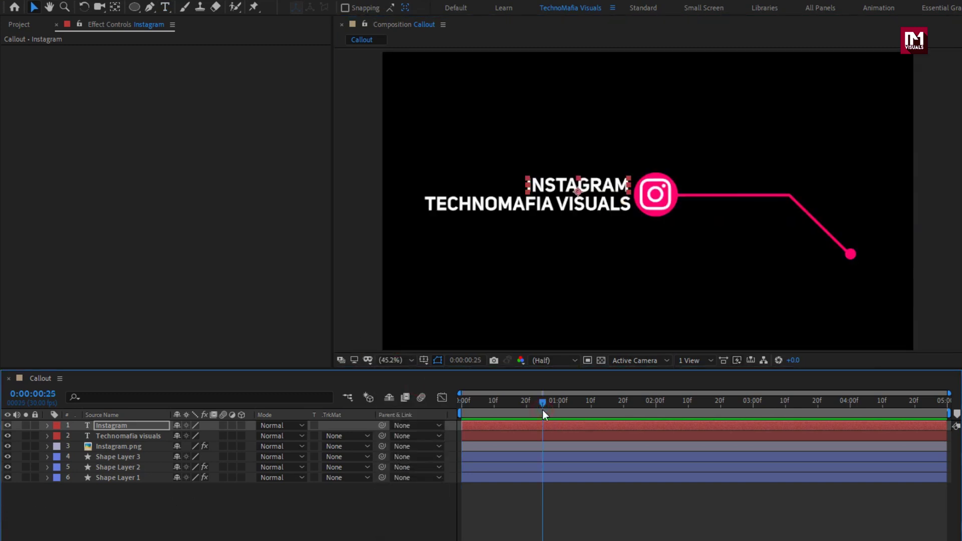
Zoom to 100% on the pink dot and set Shape Layer 1's anchor point at its centre
click(125, 478)
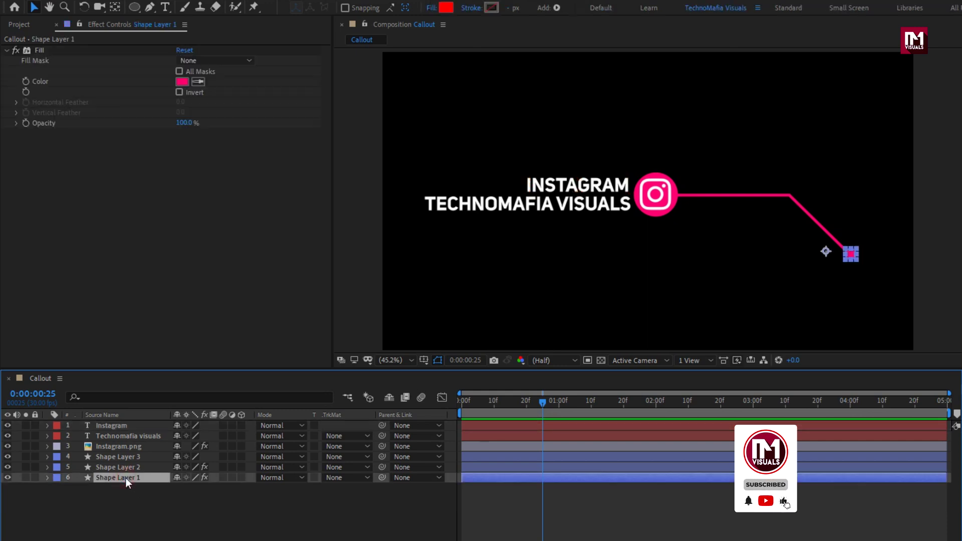
key(slash)
key(h)
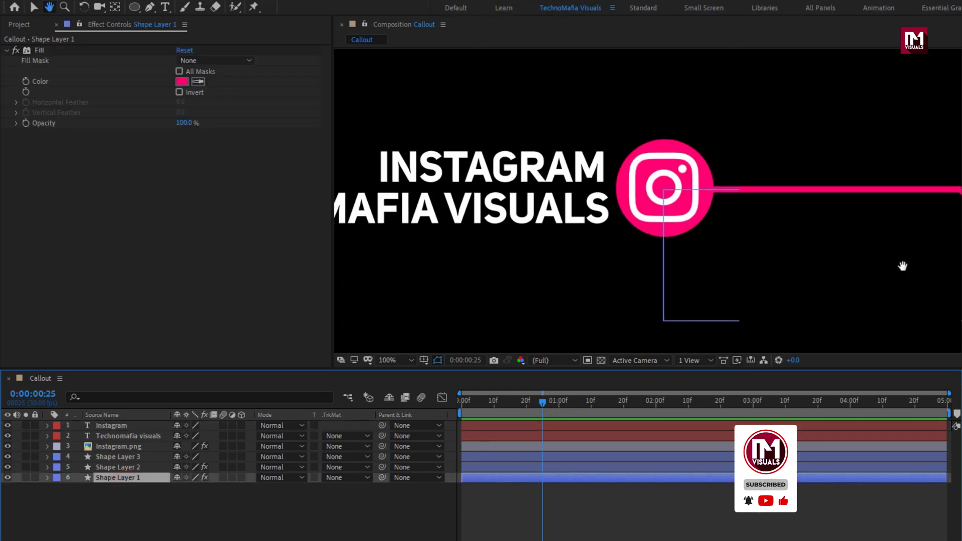
drag(901, 266, 596, 243)
key(v)
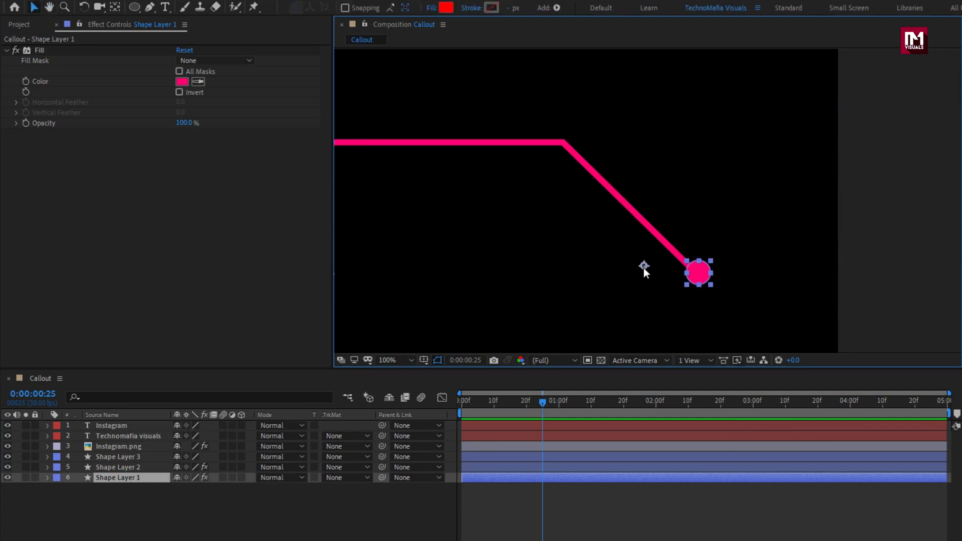
key(y)
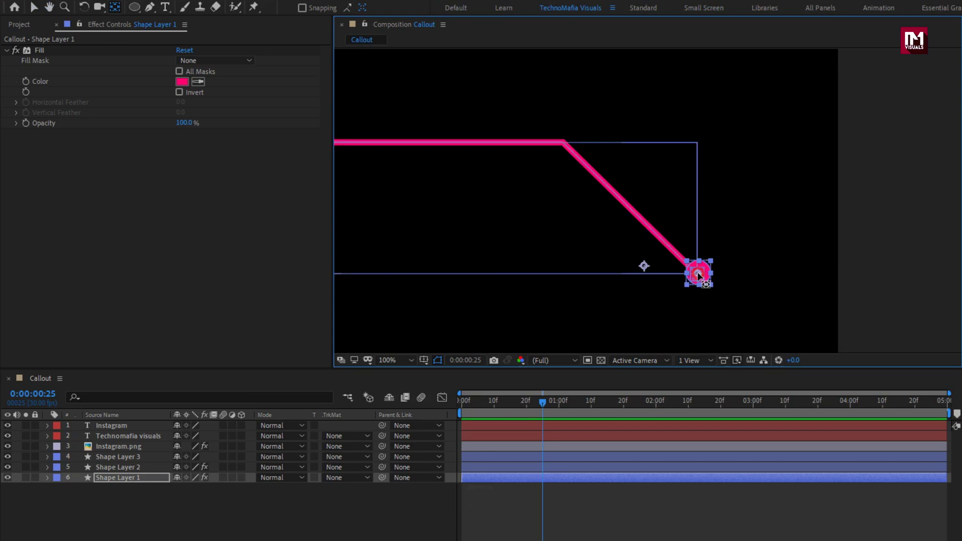
key(v)
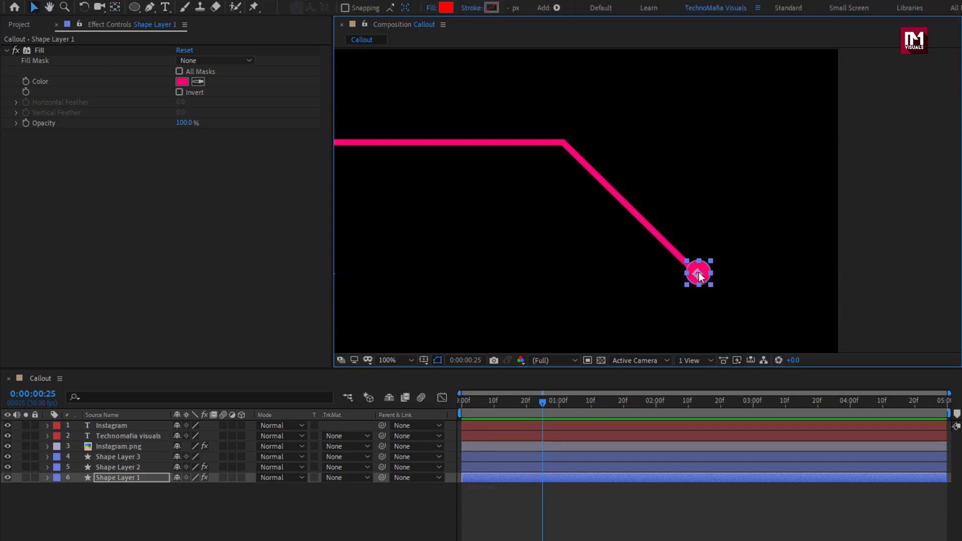
Drag the angled line's (Shape Layer 2) anchor point onto the dot's centre
click(130, 467)
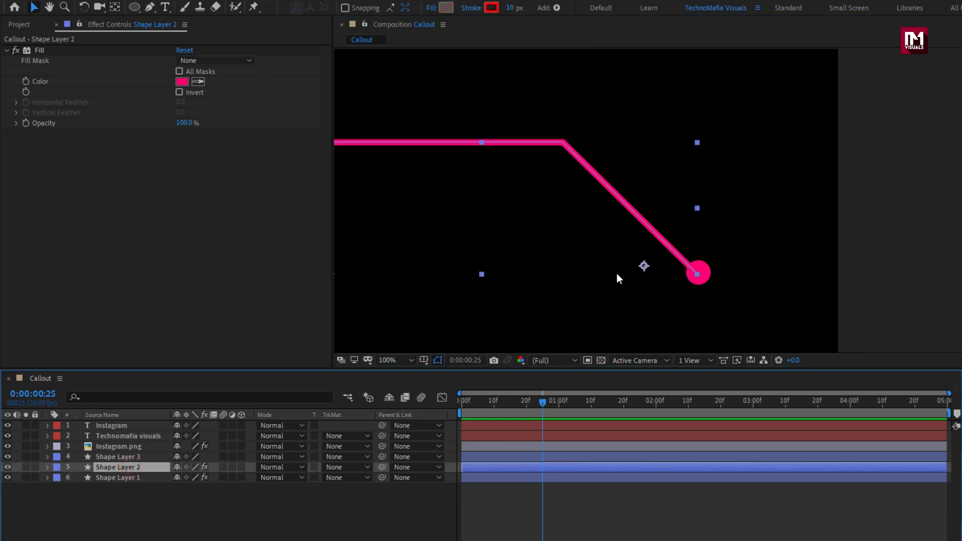
key(y)
drag(644, 266, 695, 275)
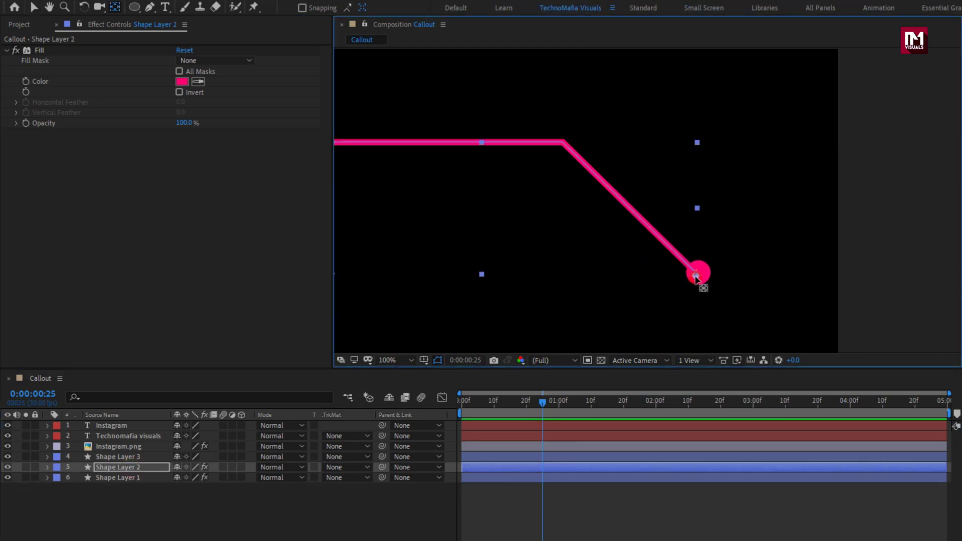
key(v)
click(116, 478)
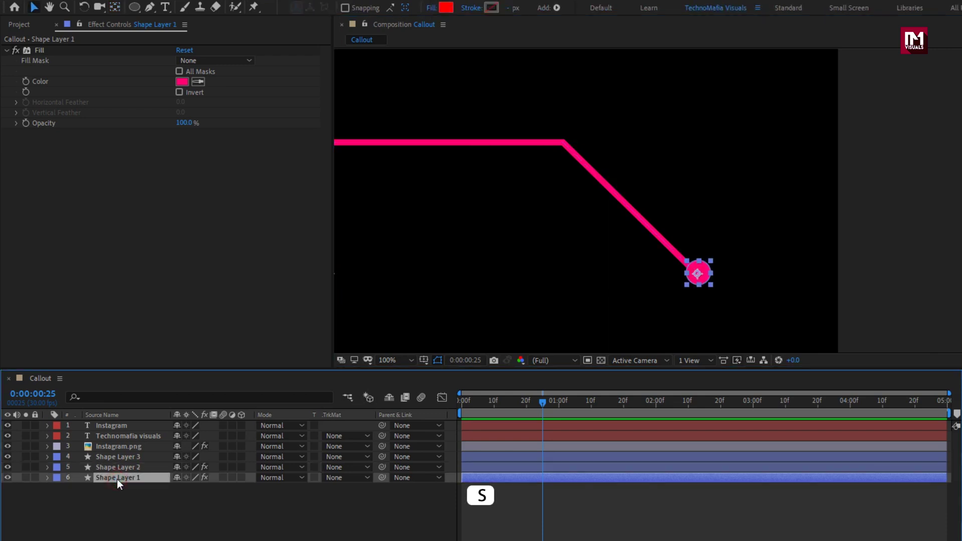
Keyframe the dot's Scale from 0% at frame 0 to 100% near frame 10, with Easy Ease
key(s)
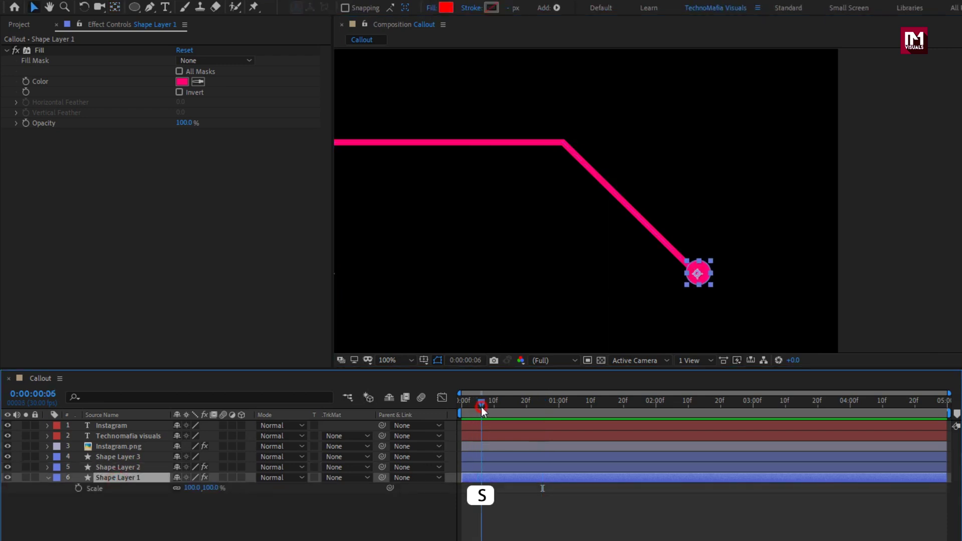
click(79, 489)
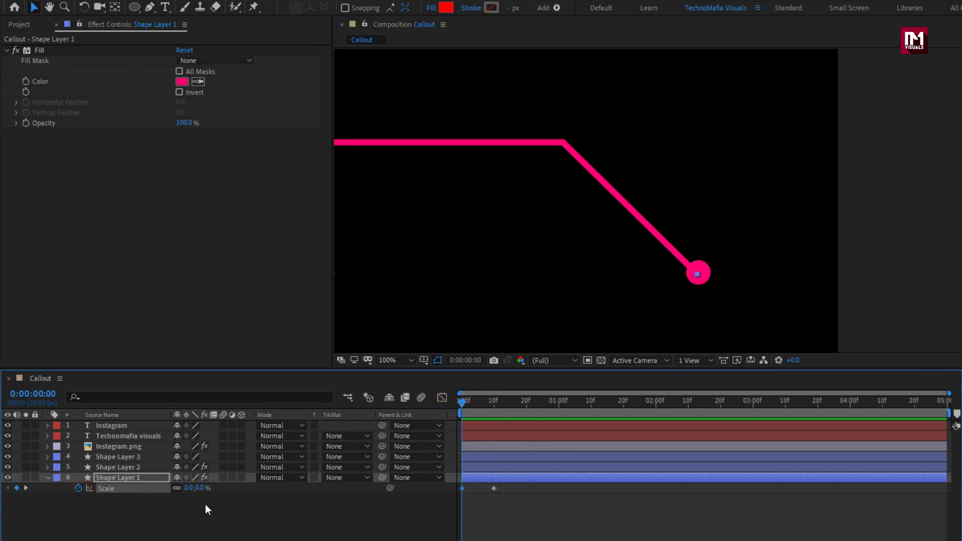
mouse_move(459, 402)
mouse_down()
mouse_move(501, 401)
mouse_move(468, 403)
mouse_up()
drag(516, 518, 449, 488)
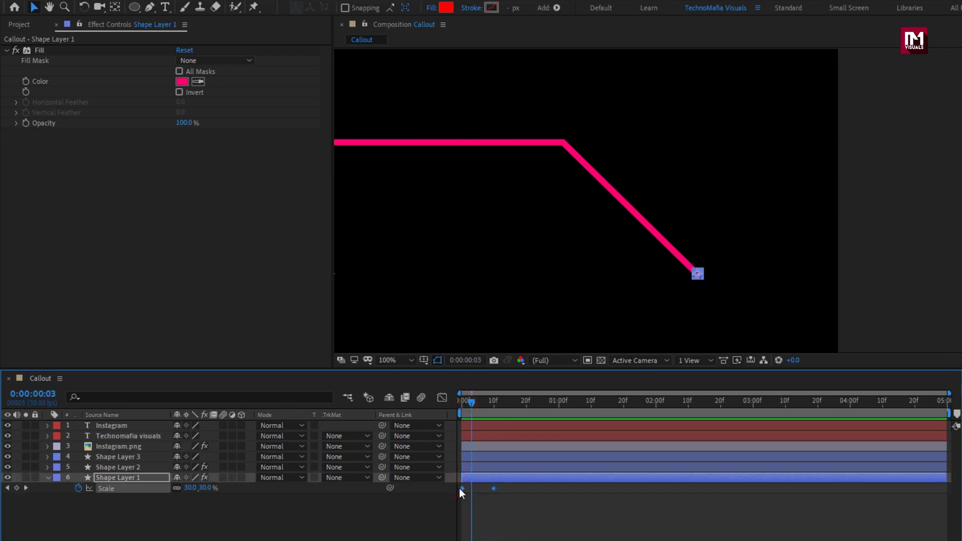
right_click(460, 489)
mouse_move(524, 482)
click(622, 519)
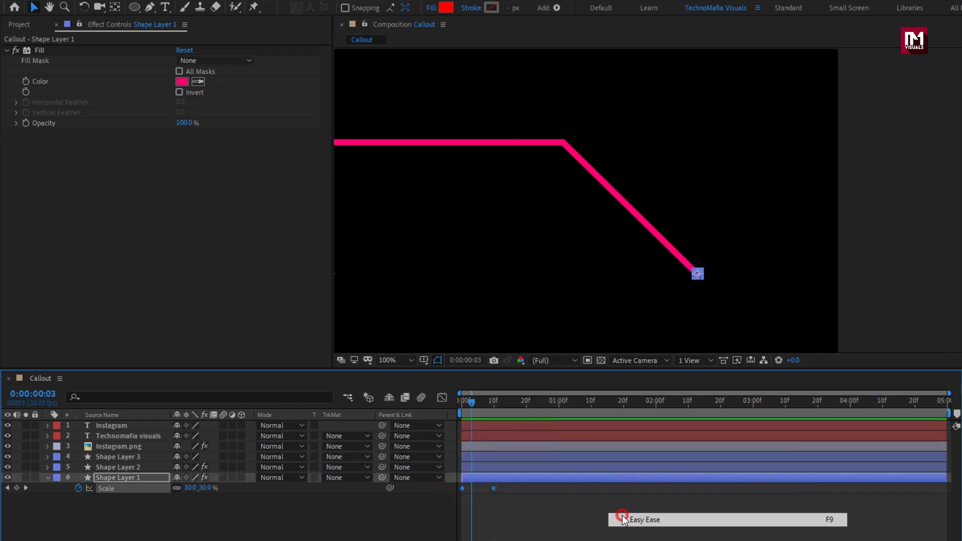
key(space)
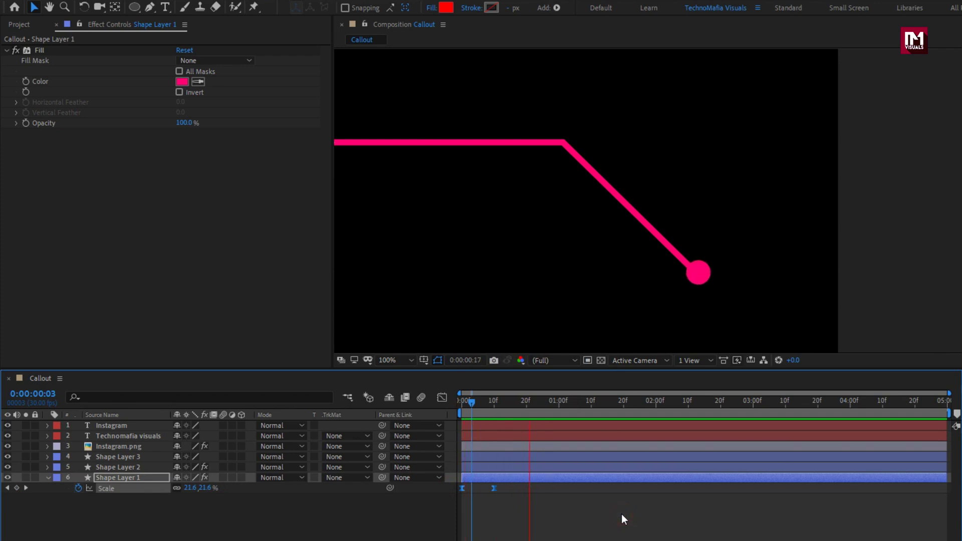
key(space)
click(47, 477)
Add a Trim Paths operation to the angled line layer, Shape Layer 2
click(111, 467)
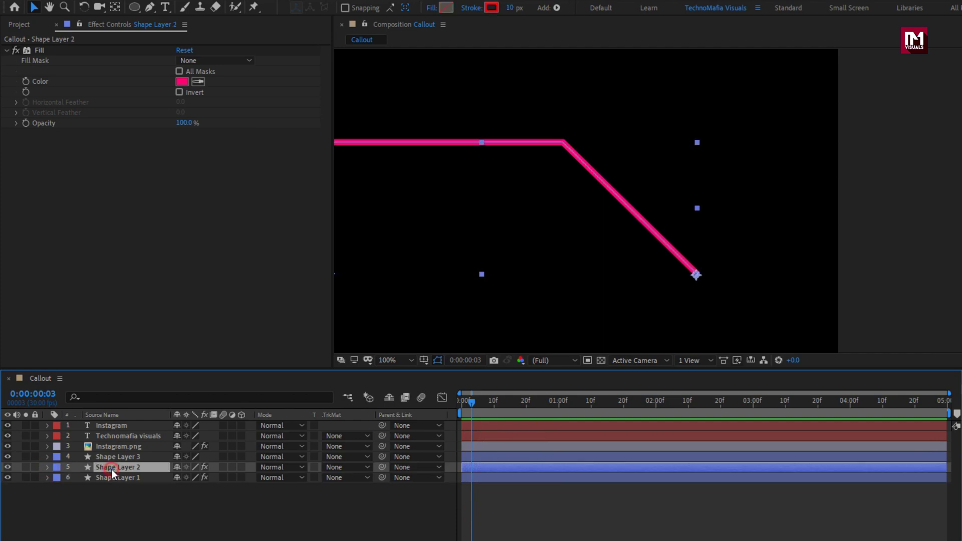
key(h)
drag(410, 252, 561, 242)
key(v)
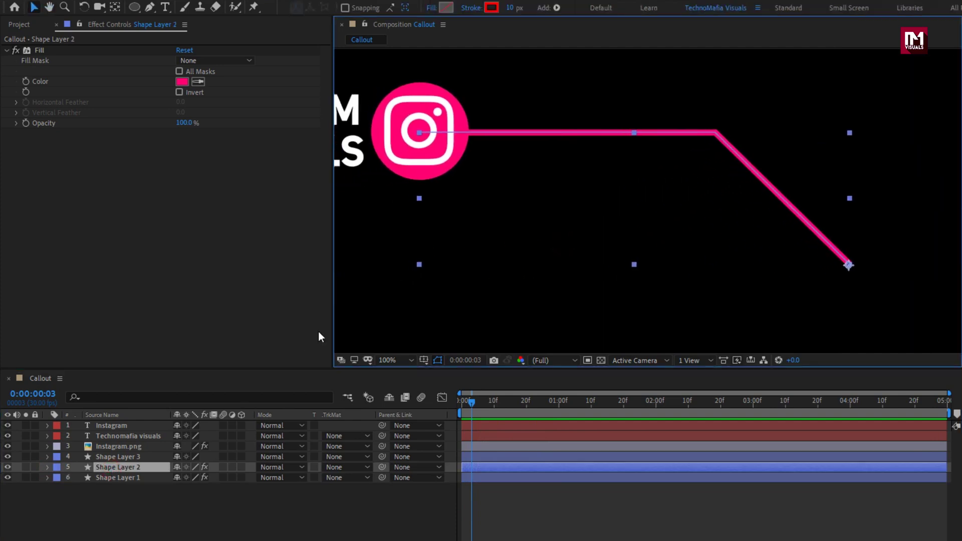
click(49, 468)
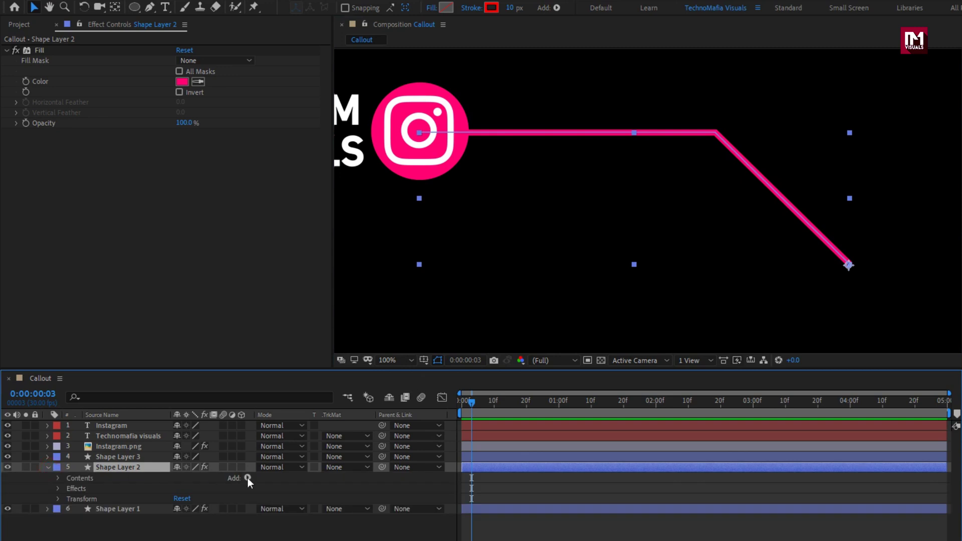
click(248, 478)
click(294, 413)
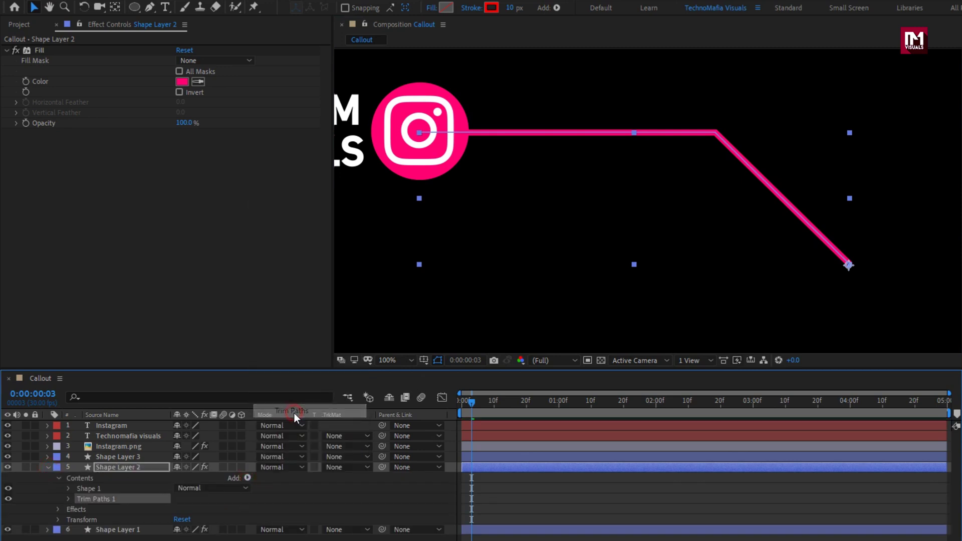
click(68, 499)
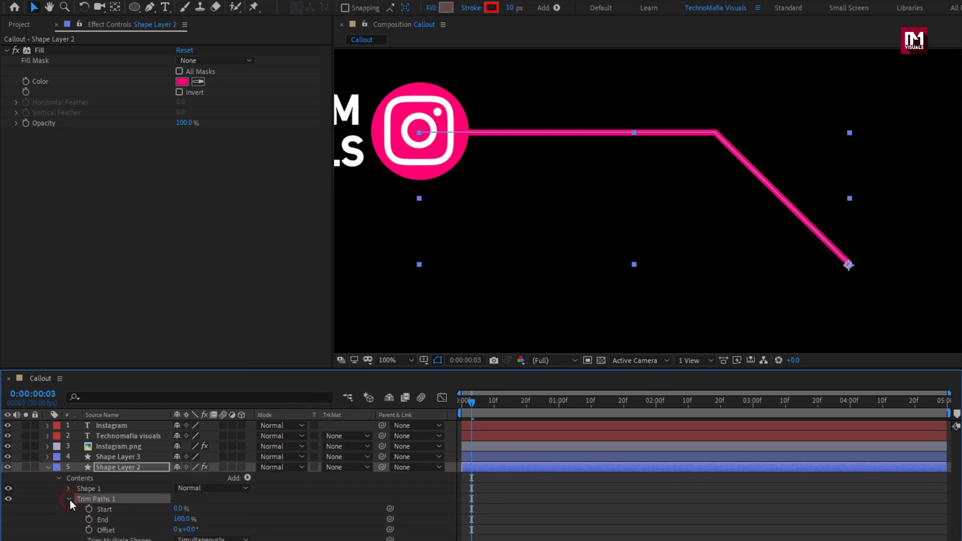
Keyframe Trim Paths End at 100% near frame 25 and 0% at frame 10
drag(468, 404, 480, 403)
mouse_move(181, 519)
mouse_down()
mouse_move(150, 518)
mouse_move(184, 517)
mouse_up()
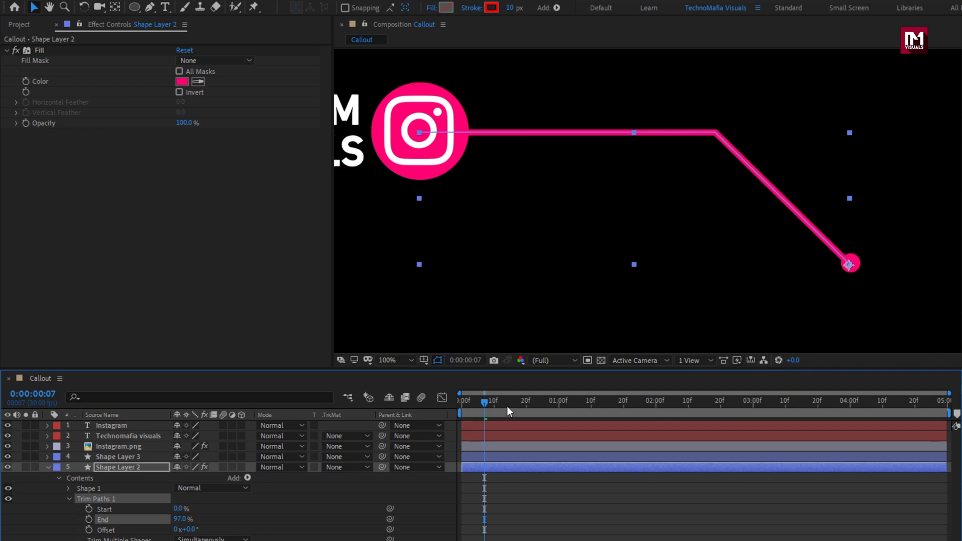
drag(492, 408, 544, 405)
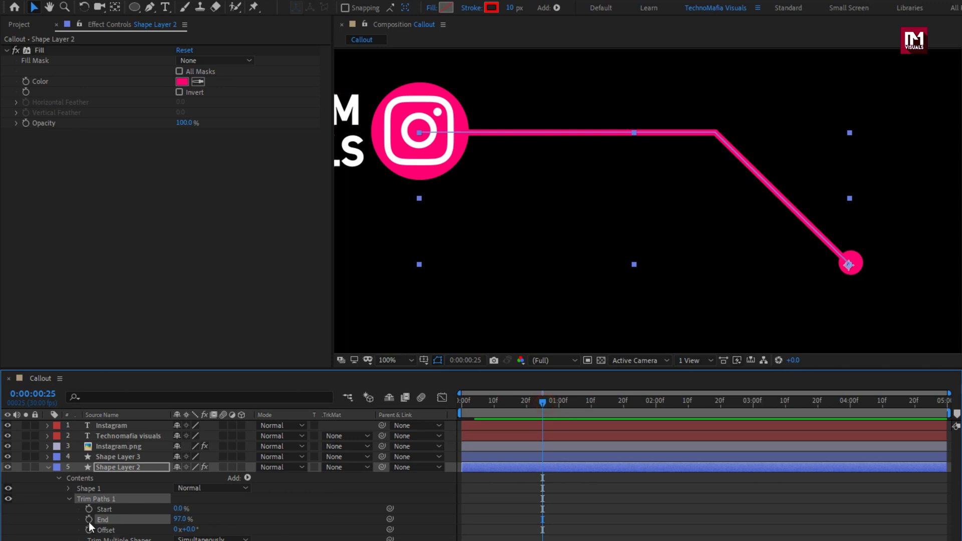
drag(188, 519, 210, 518)
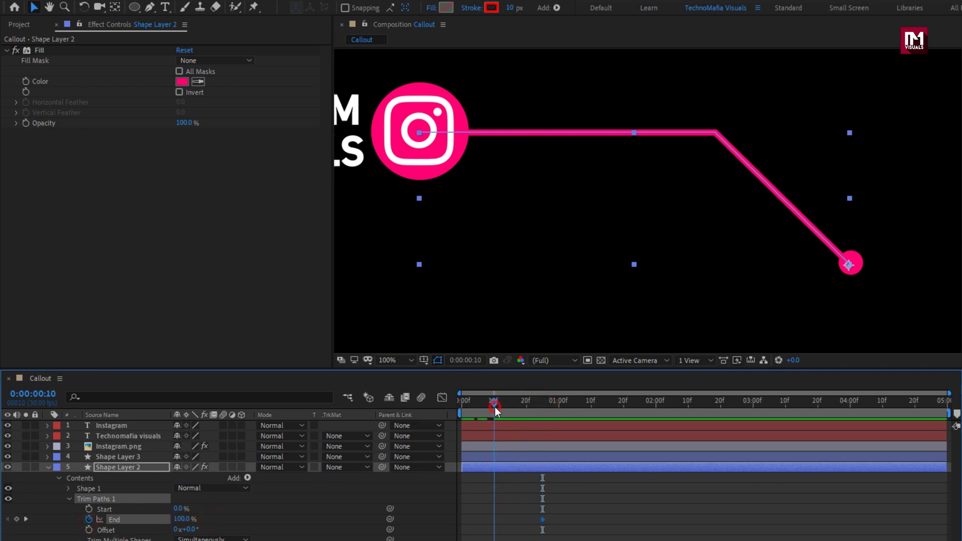
mouse_move(494, 406)
mouse_down()
mouse_move(482, 407)
mouse_move(494, 405)
mouse_up()
drag(180, 524, 83, 523)
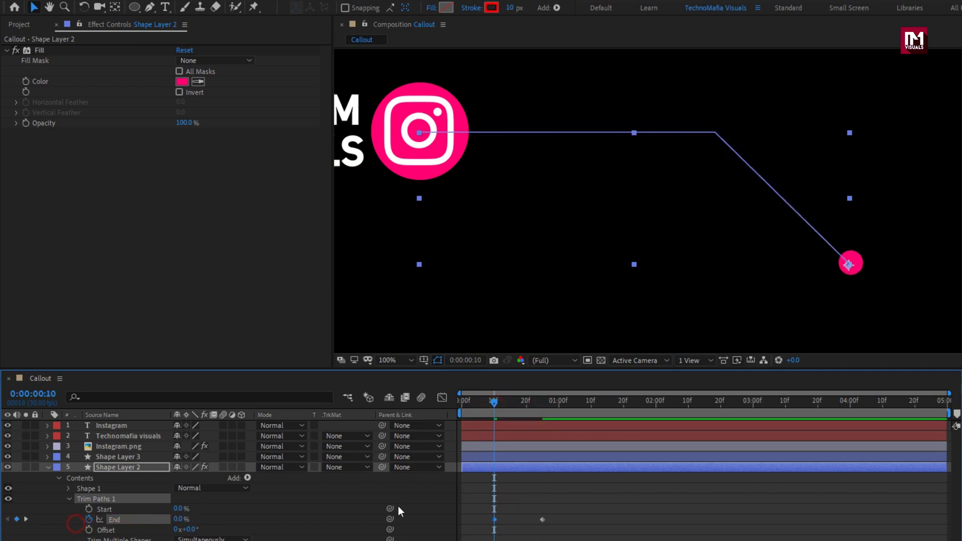
click(470, 408)
mouse_move(475, 408)
mouse_down()
mouse_move(541, 410)
mouse_move(486, 419)
mouse_move(533, 412)
mouse_up()
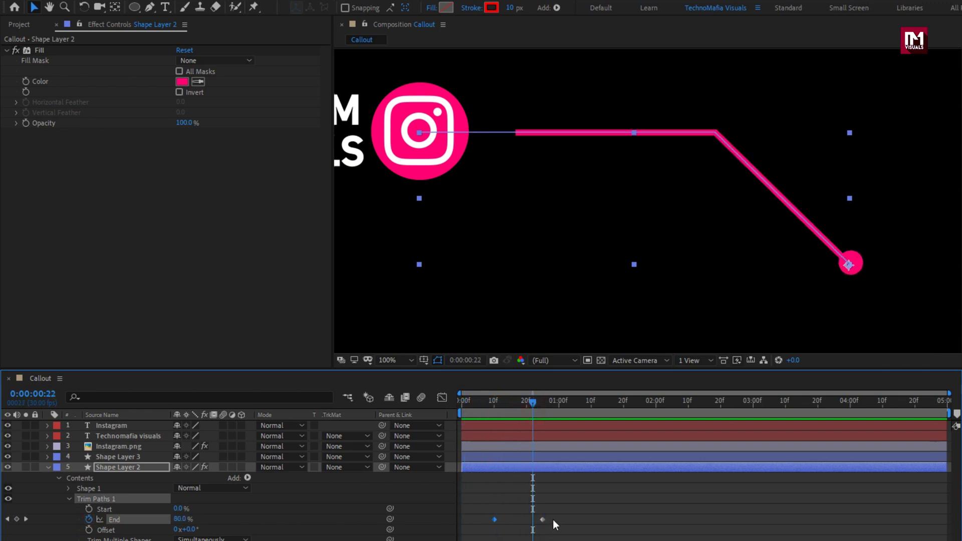
Apply Easy Ease to both Trim Paths End keyframes and review the draw-on
drag(554, 524, 492, 524)
right_click(494, 522)
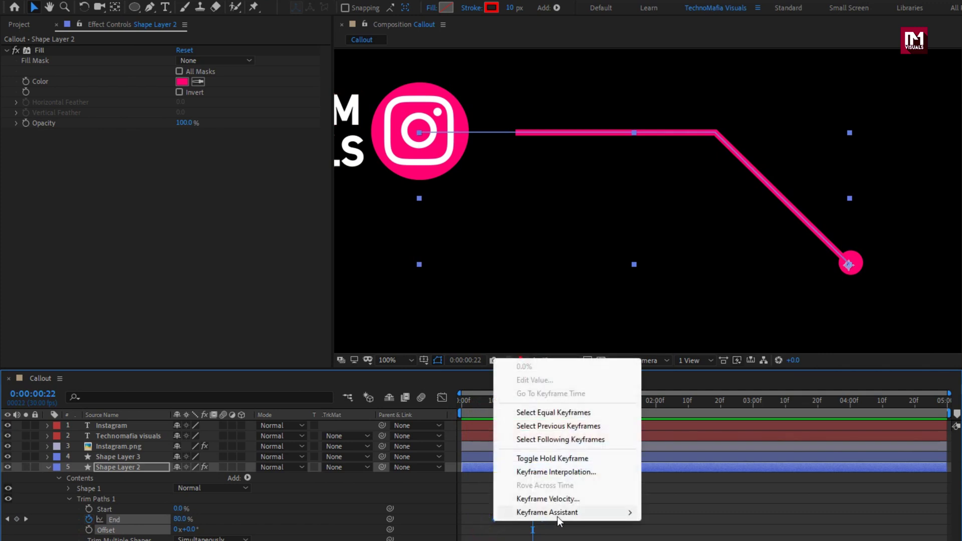
mouse_move(557, 518)
click(669, 419)
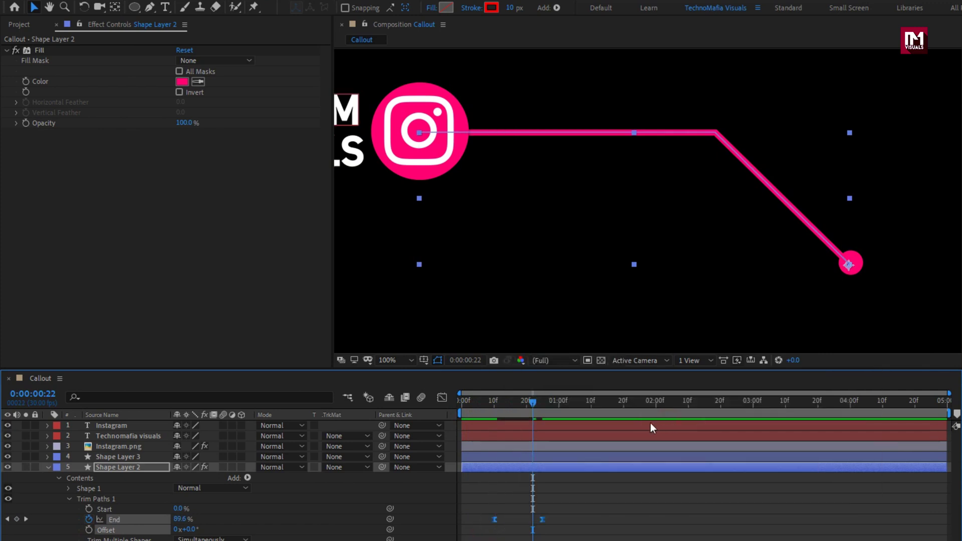
mouse_move(519, 407)
mouse_down()
mouse_move(480, 406)
mouse_move(556, 403)
mouse_up()
Drag Shape Layer 3's anchor point from the line's end to the Instagram icon's centre
click(48, 467)
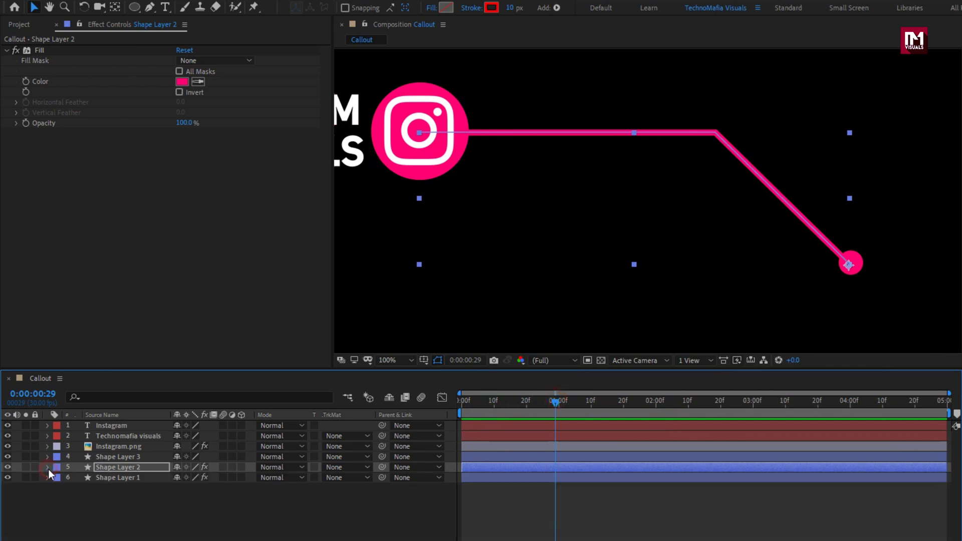
click(110, 458)
key(h)
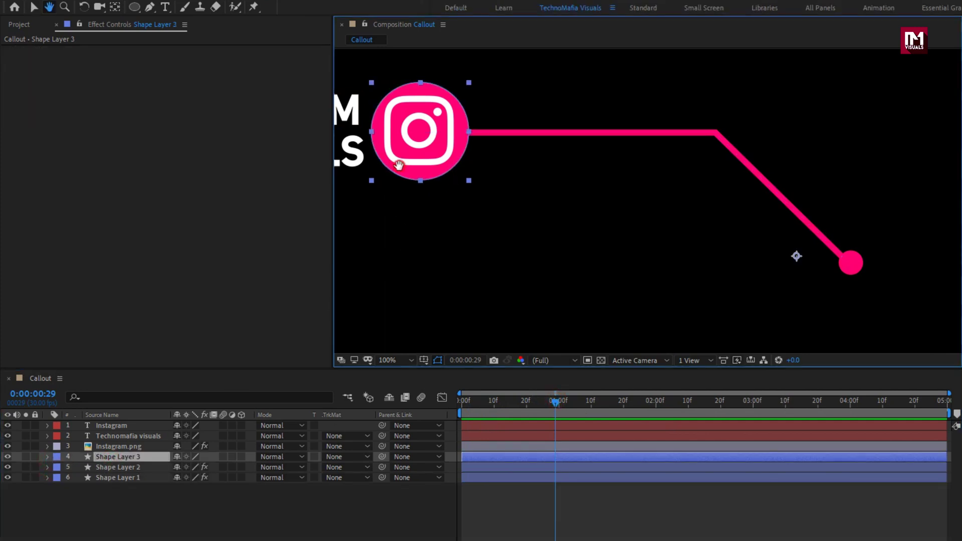
drag(364, 242, 558, 255)
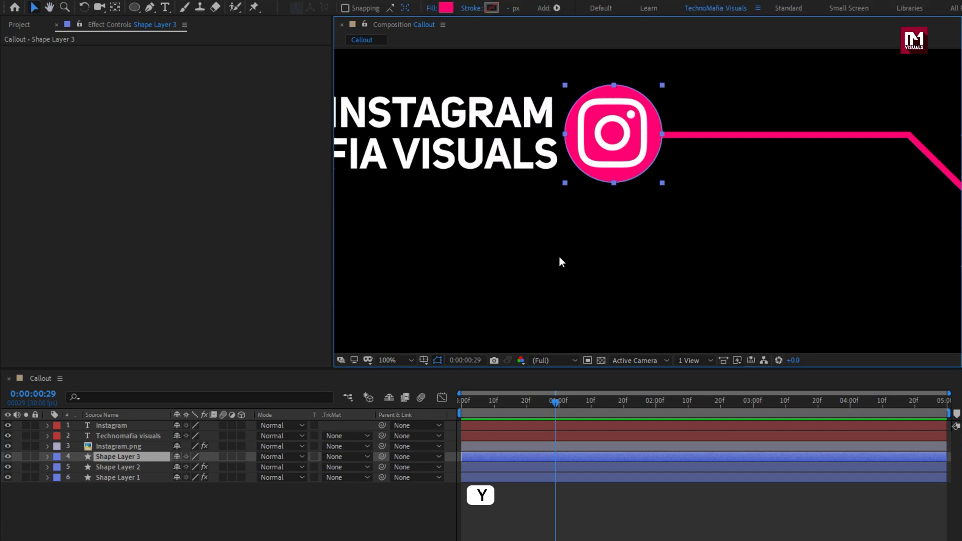
scroll(558, 255, down, 2)
key(y)
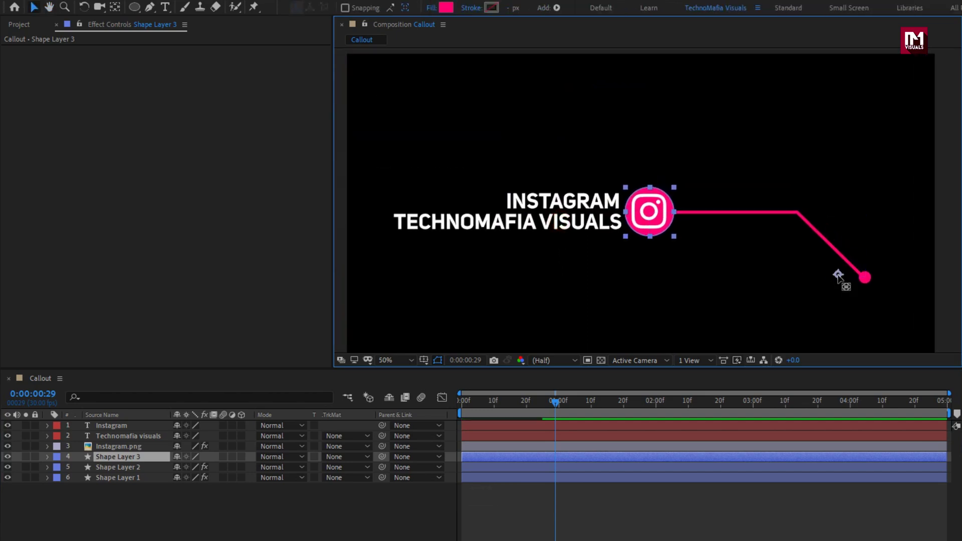
drag(838, 276, 651, 216)
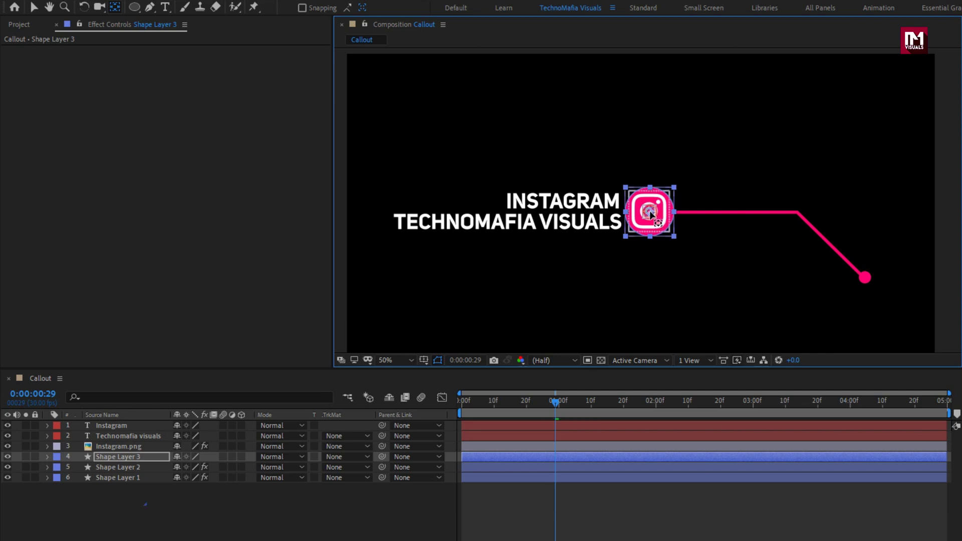
key(v)
scroll(650, 214, up, 2)
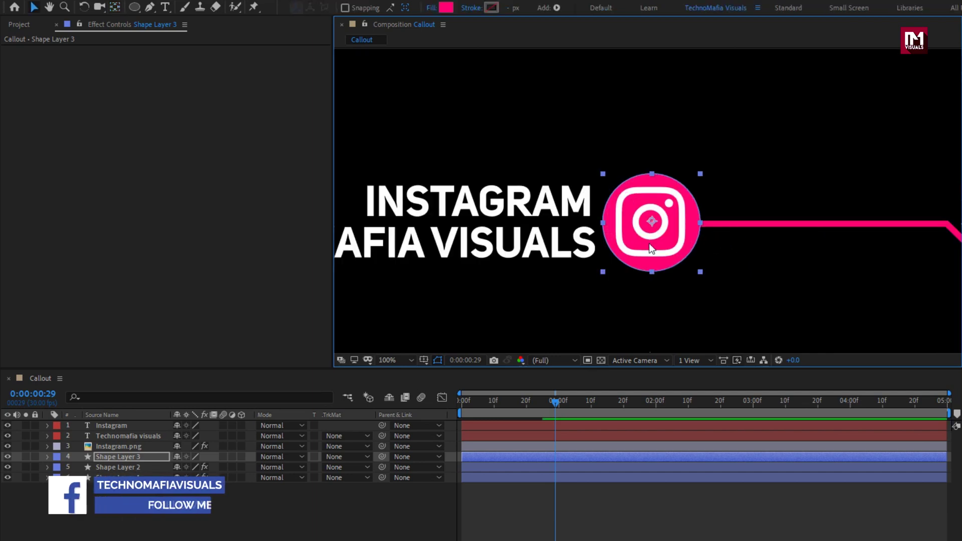
Keyframe the logo circle's Scale at 100% and at 0%, starting where the line finishes
key(s)
click(127, 459)
key(s)
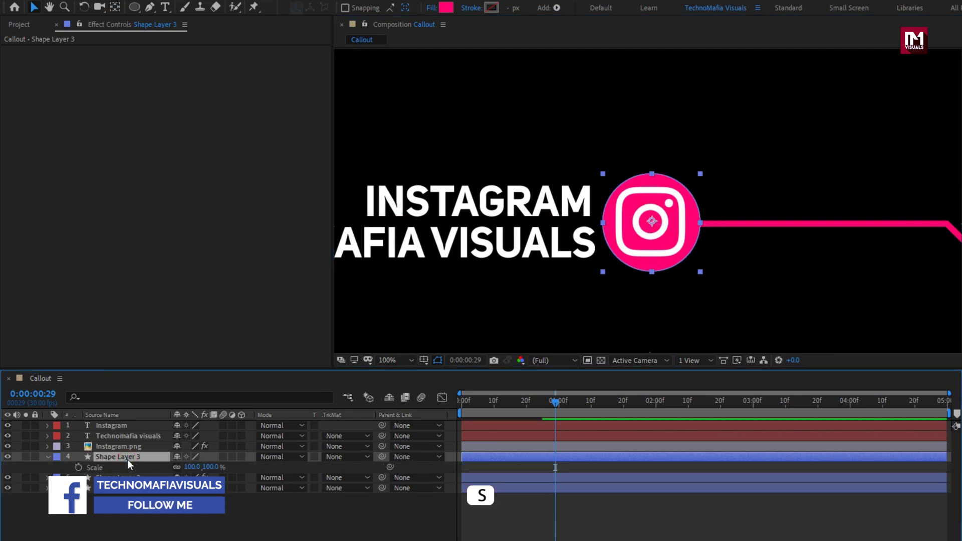
mouse_move(521, 399)
mouse_down()
mouse_move(506, 403)
mouse_move(559, 400)
mouse_move(526, 405)
mouse_up()
click(78, 467)
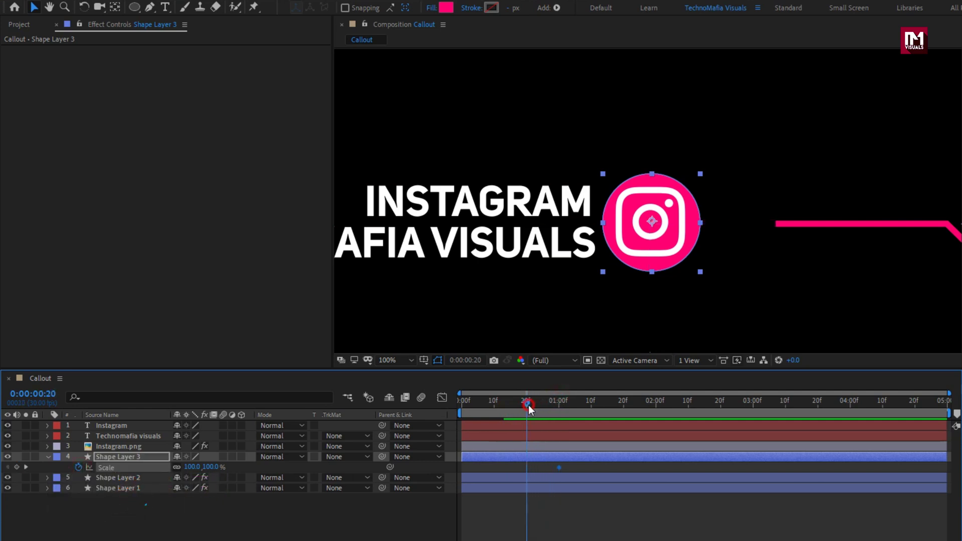
click(210, 467)
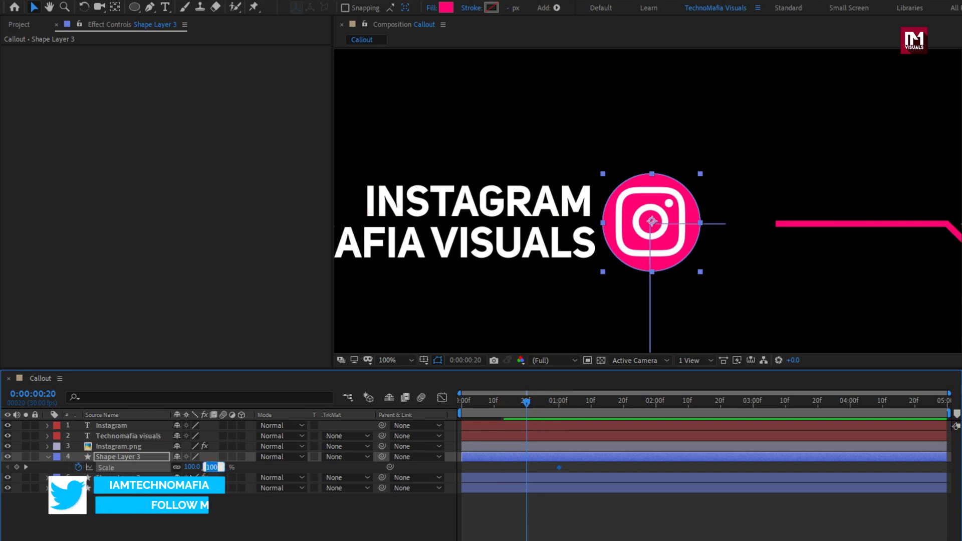
text(0)
key(Return)
mouse_move(524, 404)
mouse_down()
mouse_move(513, 405)
mouse_move(535, 405)
mouse_up()
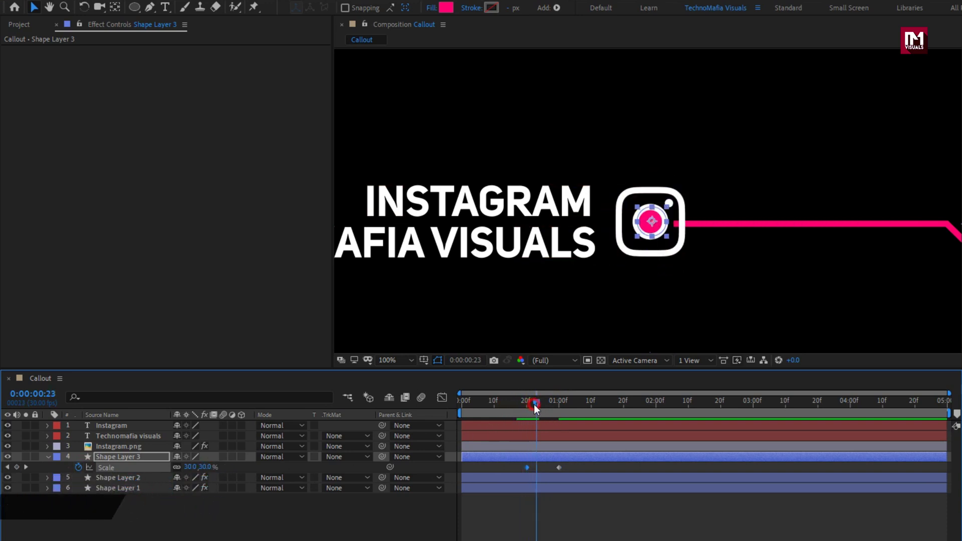
Easy Ease the circle's Scale keys and shift them to run from frame 23 to about 33
drag(526, 466, 558, 467)
right_click(557, 467)
mouse_move(633, 460)
click(740, 500)
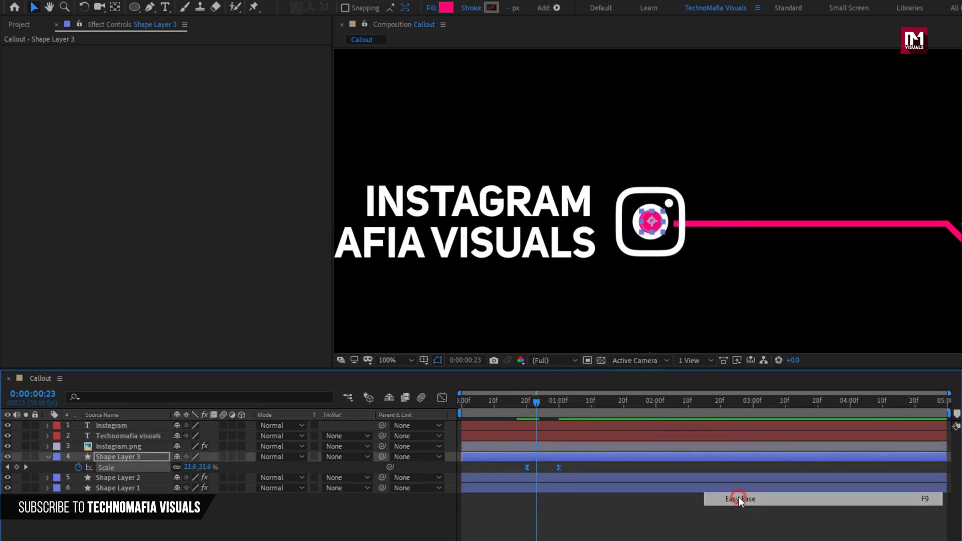
drag(523, 468, 537, 468)
drag(538, 401, 581, 410)
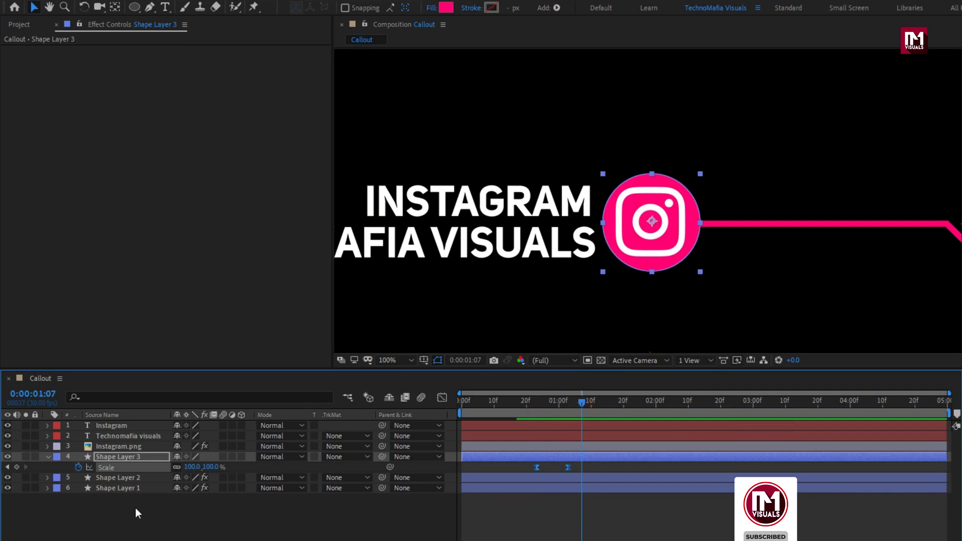
Keyframe the Instagram.png logo's Scale at 26%, with 2.2% at an earlier frame
click(48, 457)
click(129, 448)
key(s)
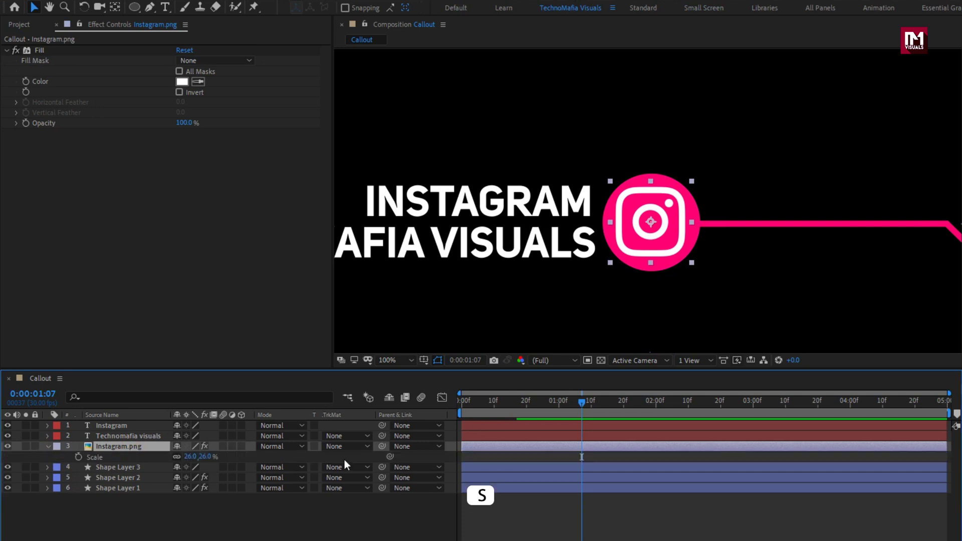
drag(558, 409, 590, 405)
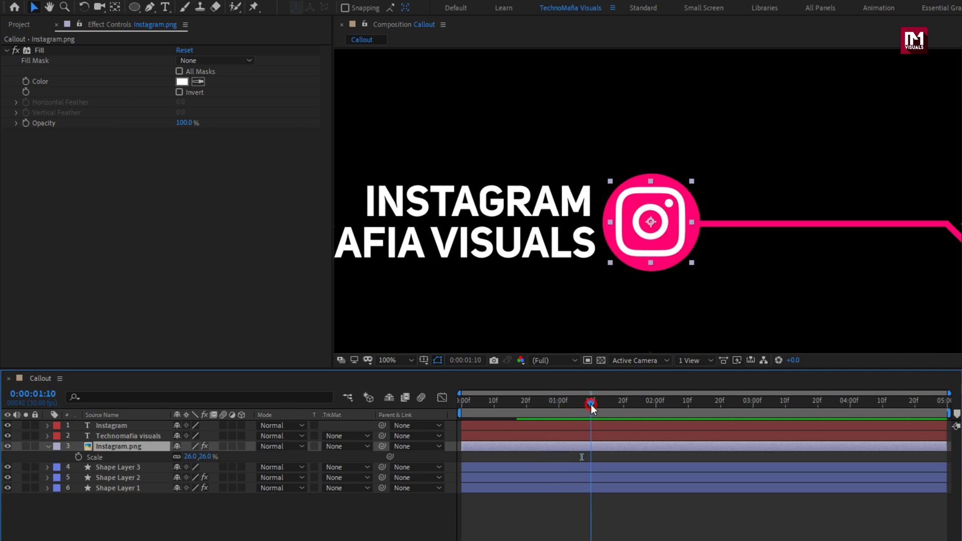
click(78, 456)
drag(585, 403, 548, 408)
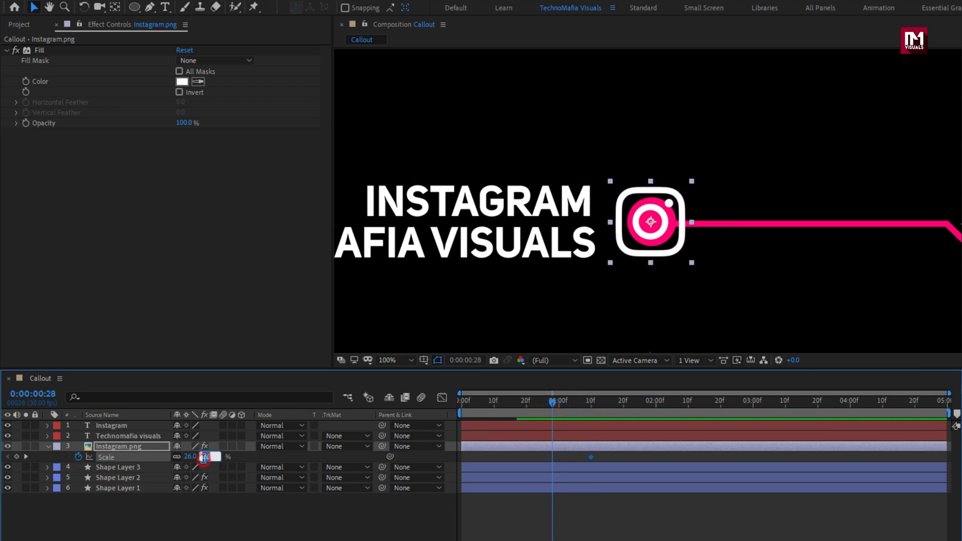
text(2.2)
key(Return)
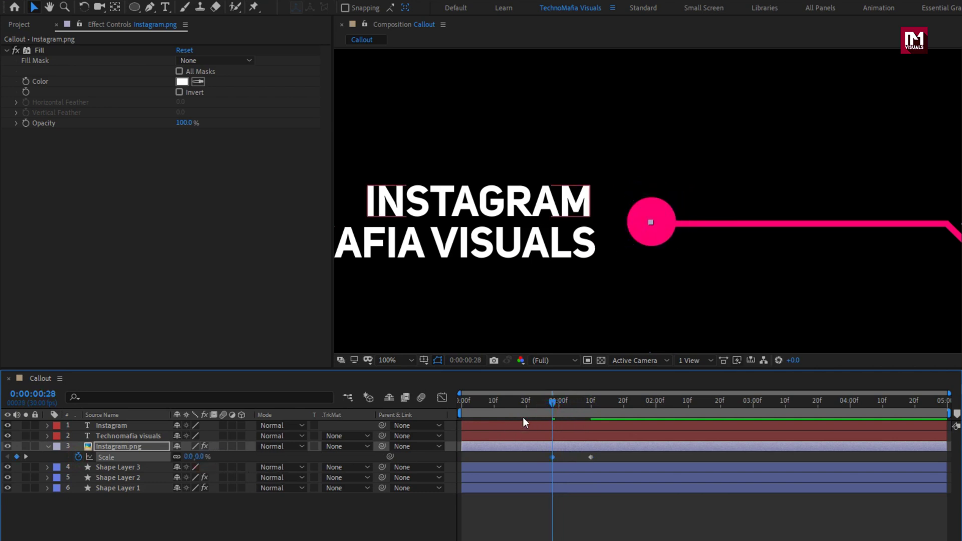
drag(548, 403, 585, 396)
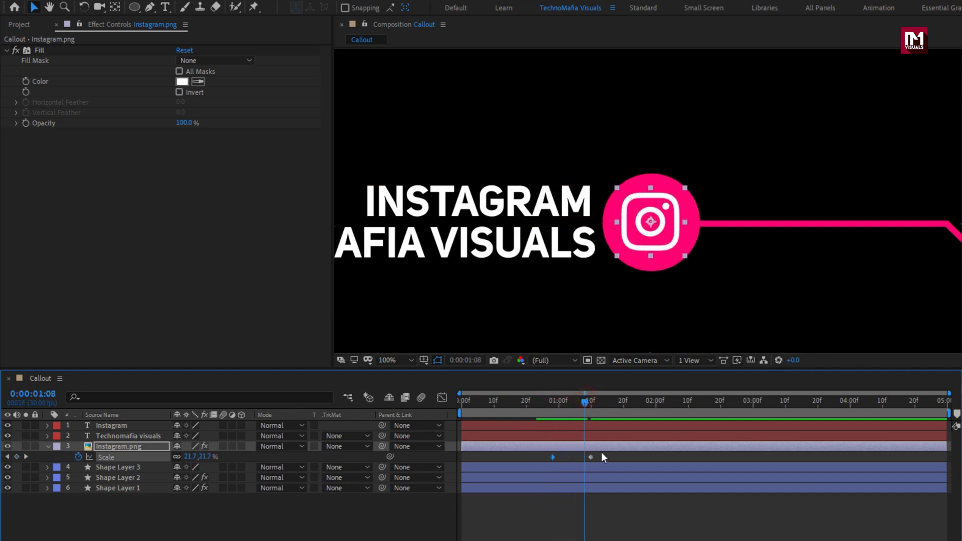
Apply Easy Ease to the logo's Scale keyframes and preview the pop-in
drag(601, 452, 551, 464)
right_click(552, 455)
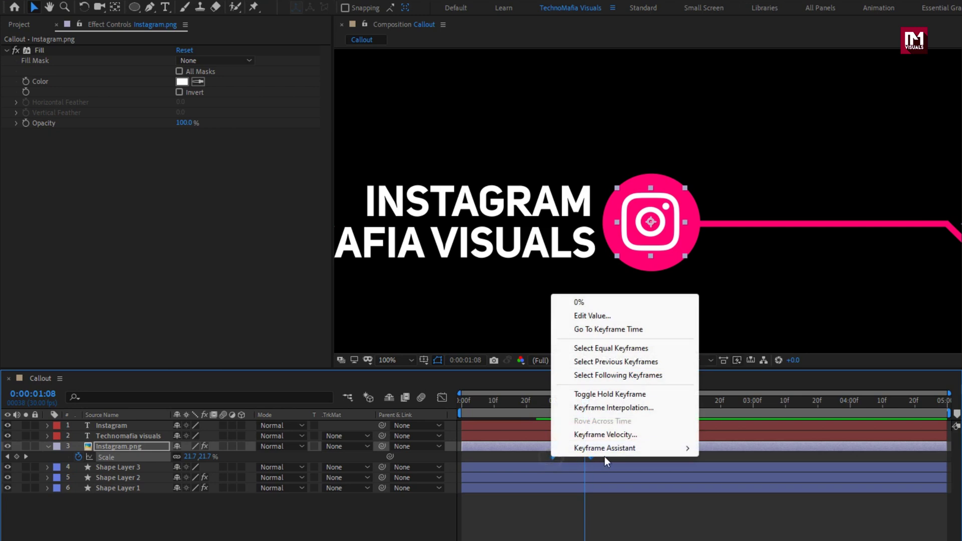
mouse_move(609, 449)
click(732, 488)
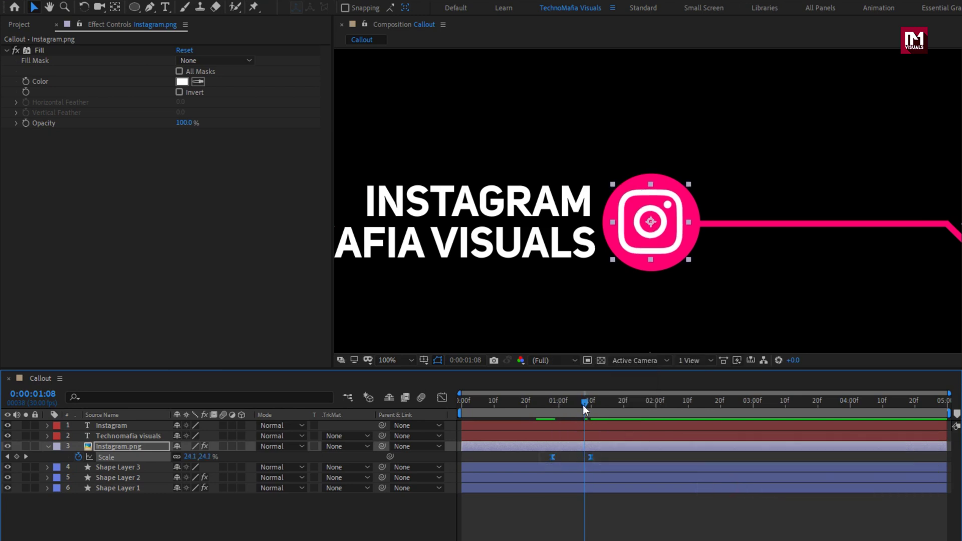
mouse_move(582, 405)
mouse_down()
mouse_move(544, 405)
mouse_move(600, 405)
mouse_move(574, 405)
mouse_up()
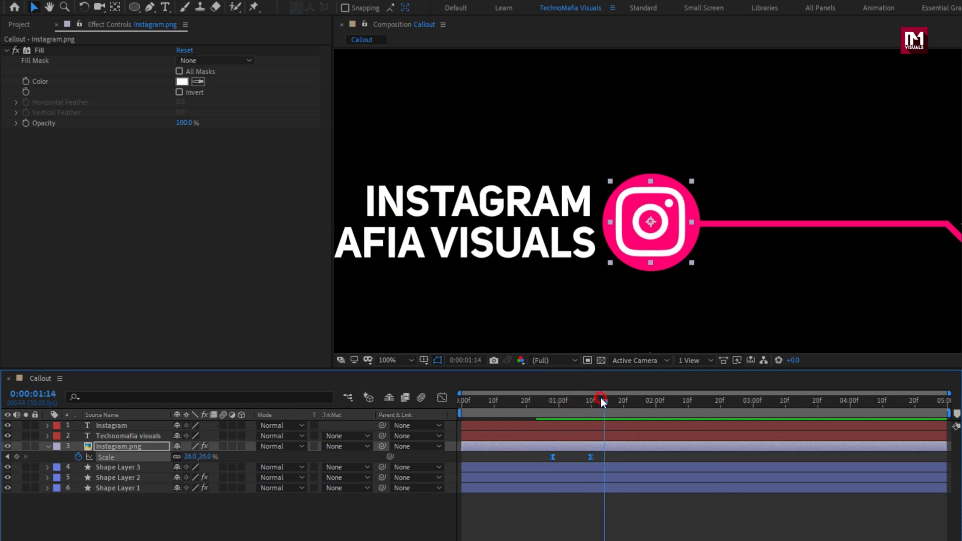
click(48, 447)
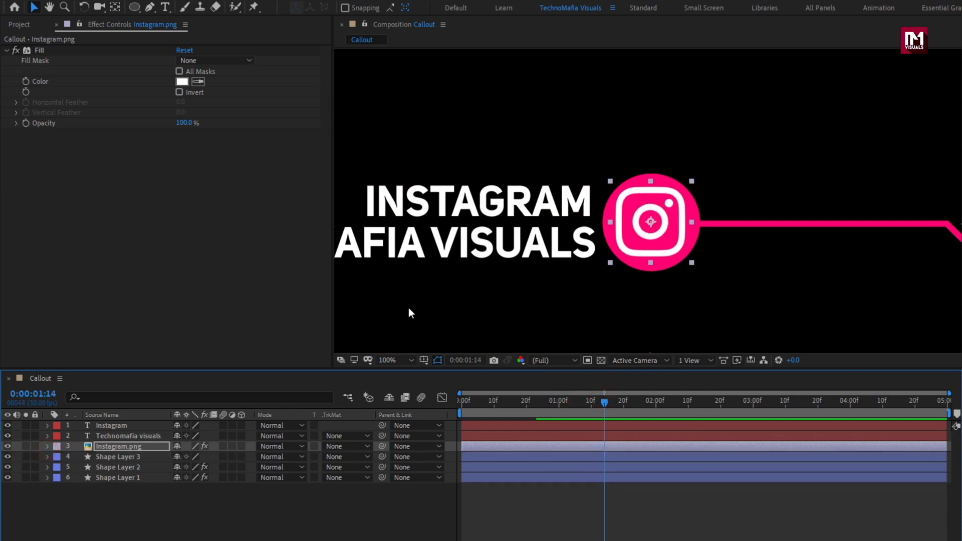
Keyframe the title's resting Position, pushed right to X about 1313 at an earlier frame
key(h)
drag(439, 260, 620, 247)
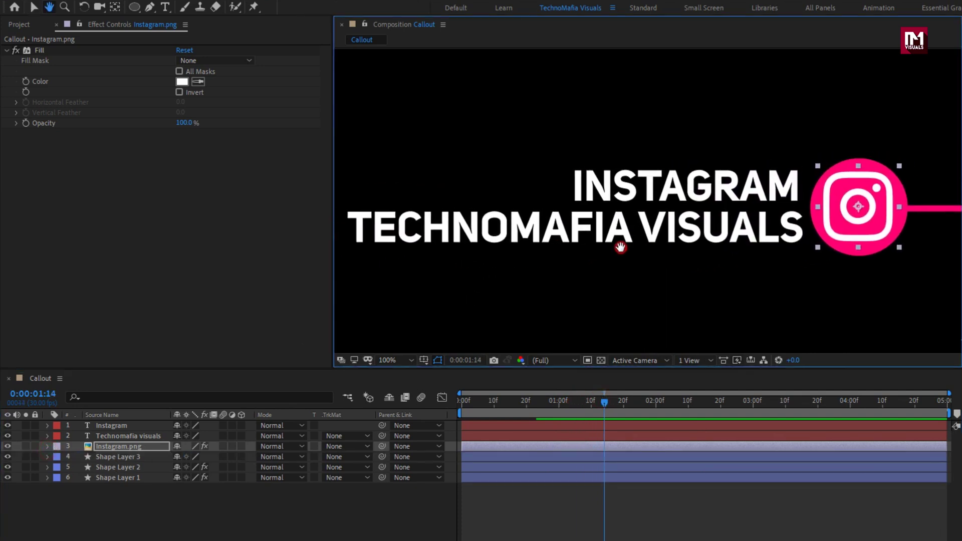
key(v)
click(136, 435)
key(p)
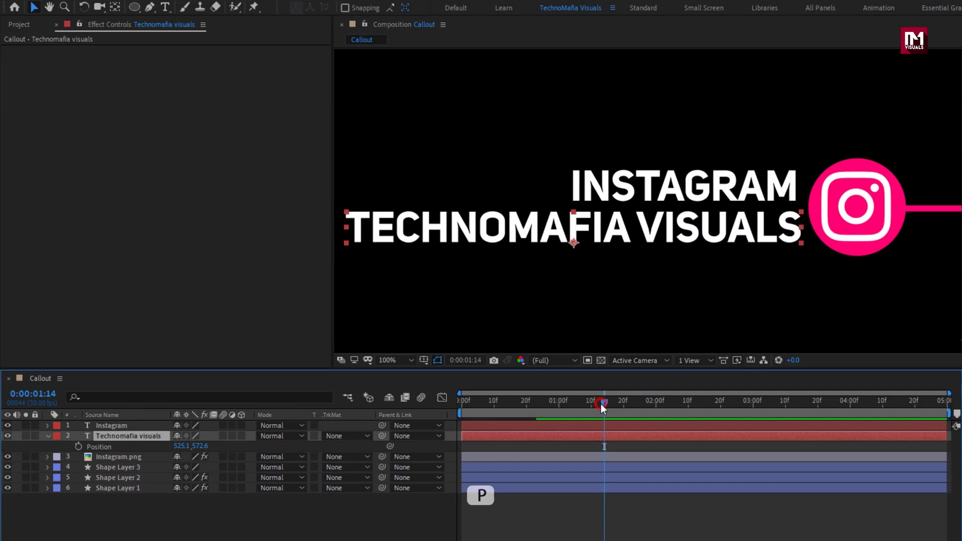
drag(600, 404, 637, 404)
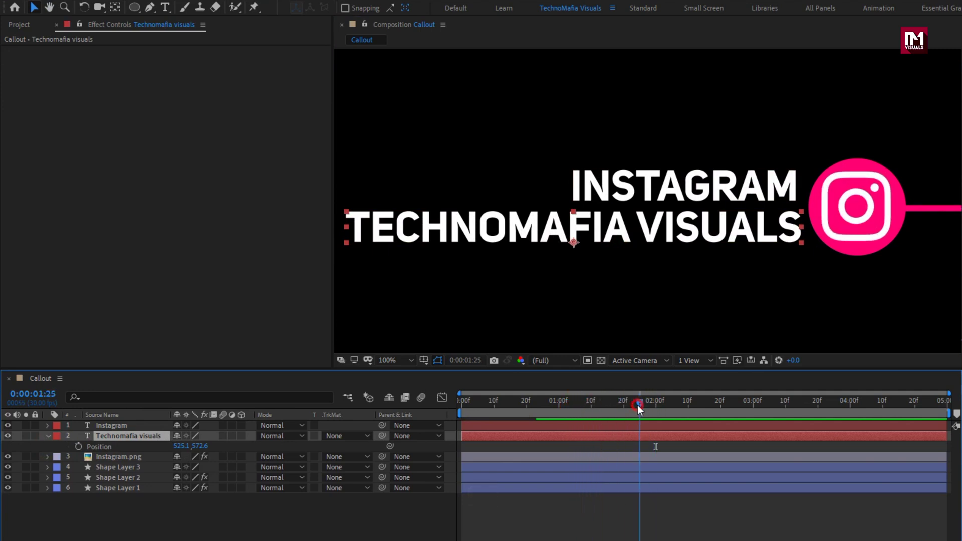
click(77, 446)
drag(632, 405, 590, 407)
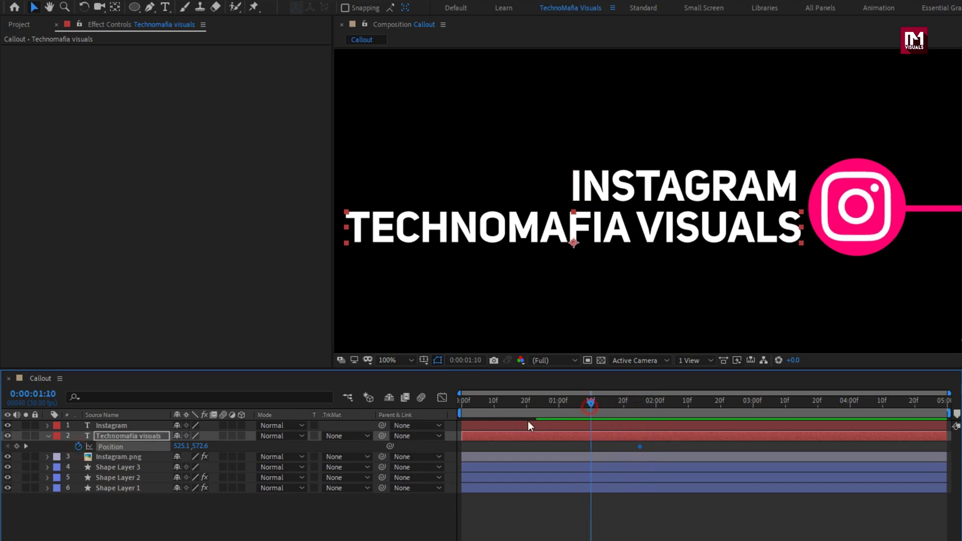
drag(179, 446, 646, 435)
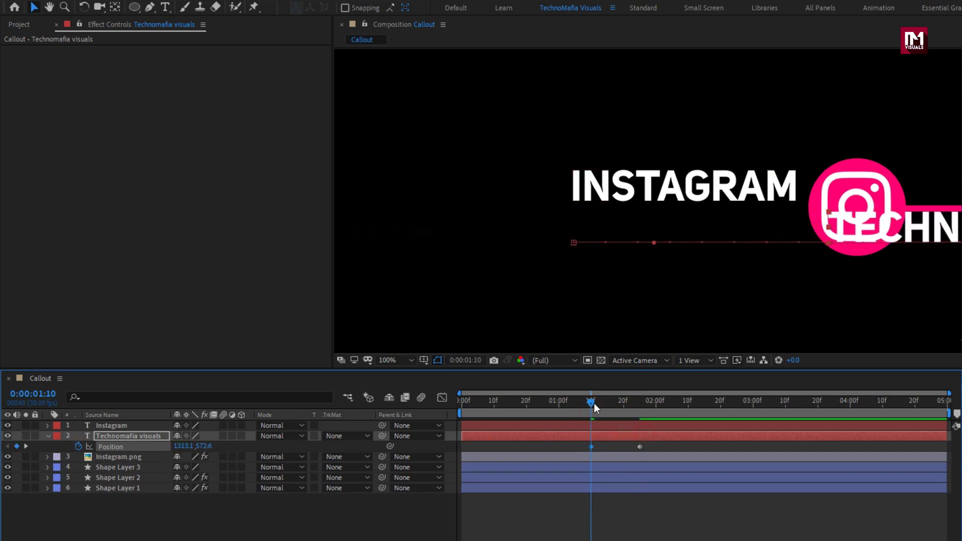
drag(594, 405, 628, 410)
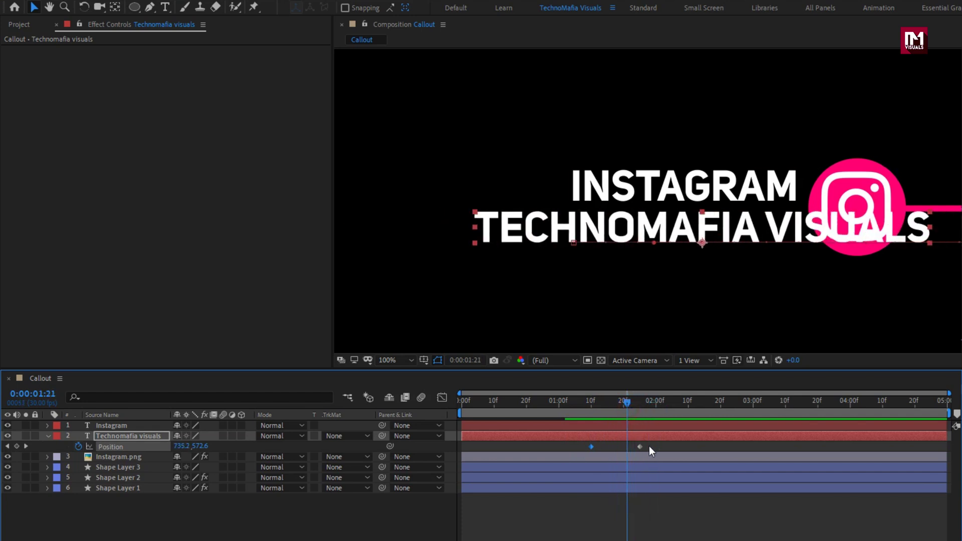
Apply Easy Ease to the title's Position keyframes and preview the slide-in
drag(649, 445, 586, 453)
right_click(592, 446)
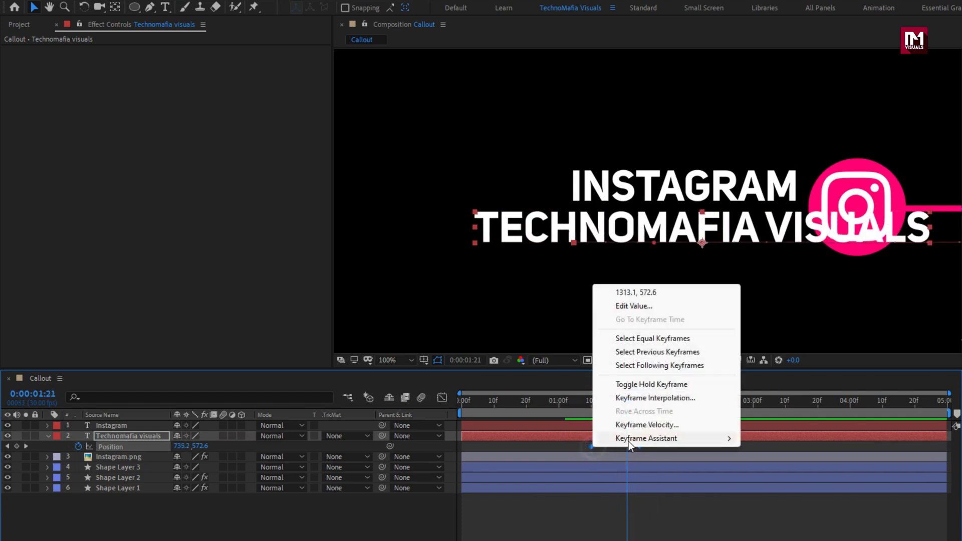
mouse_move(673, 438)
click(754, 478)
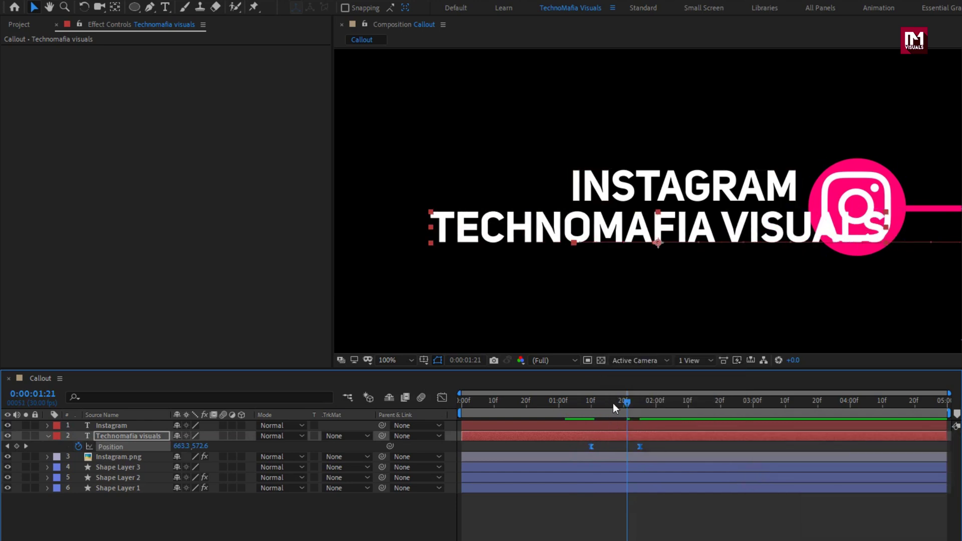
drag(615, 403, 677, 403)
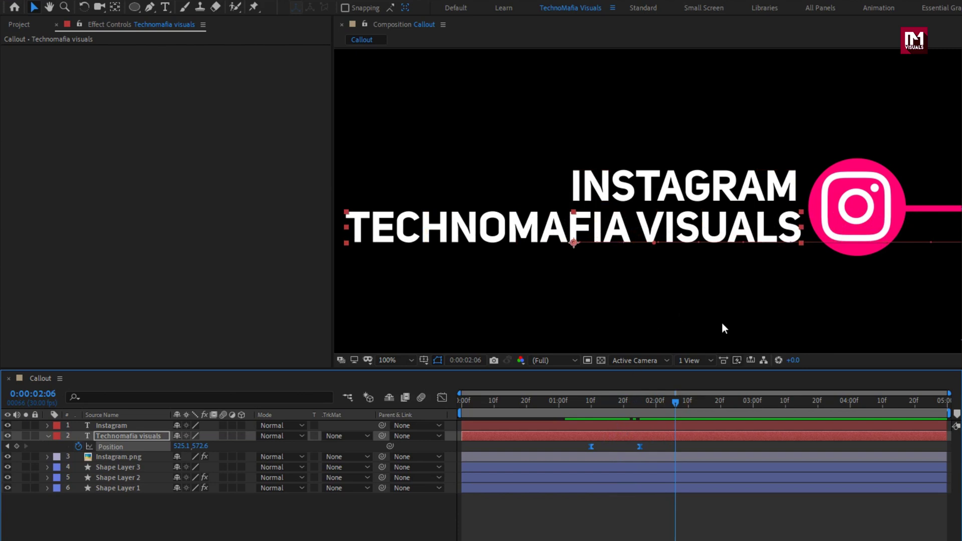
scroll(721, 322, down, 2)
drag(776, 302, 631, 274)
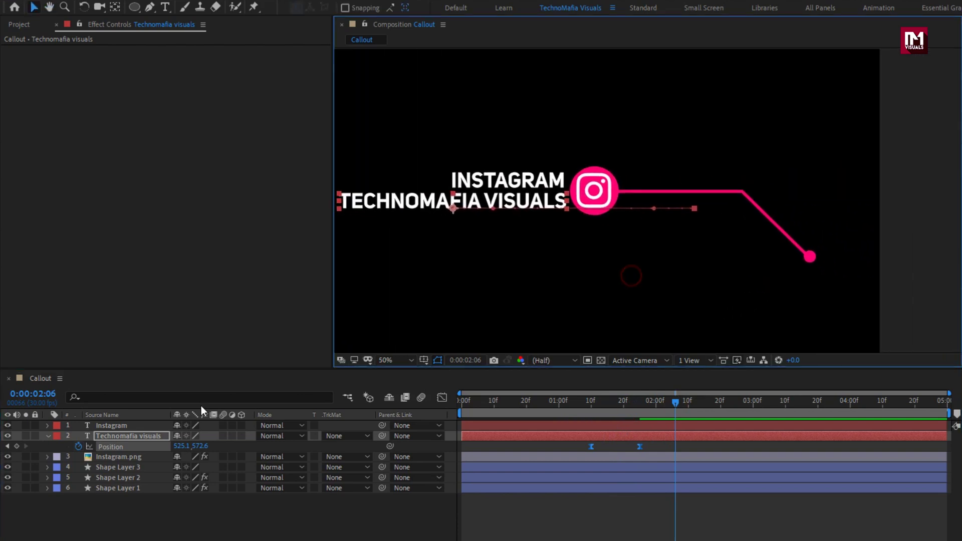
Draw a large pink ellipse, Shape Layer 4, over the logo area
click(154, 512)
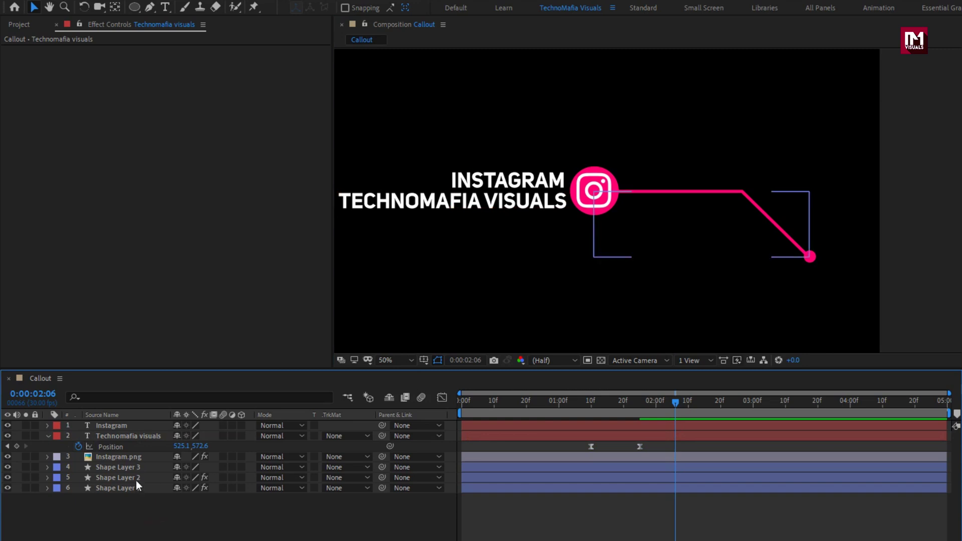
click(132, 9)
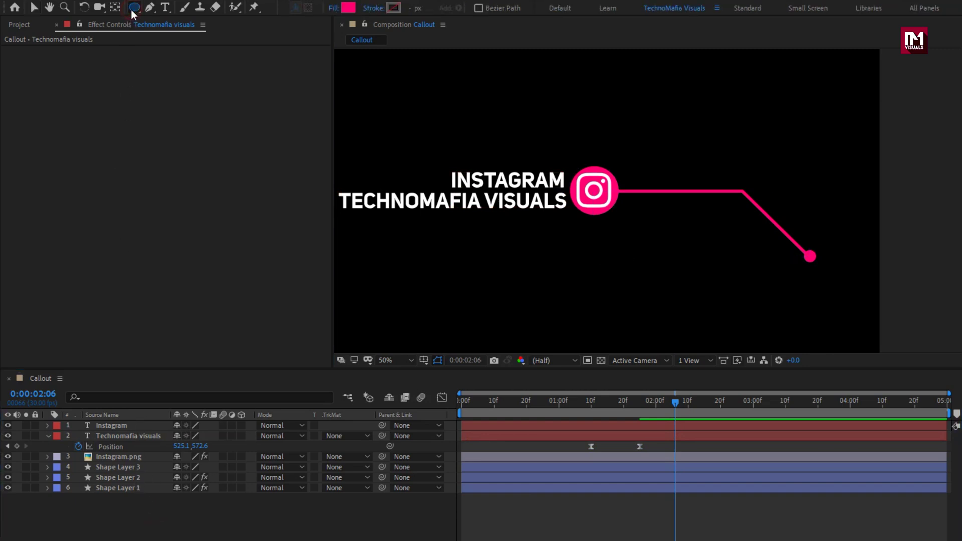
mouse_move(907, 72)
mouse_down()
mouse_move(702, 140)
mouse_move(580, 244)
mouse_move(570, 292)
mouse_up()
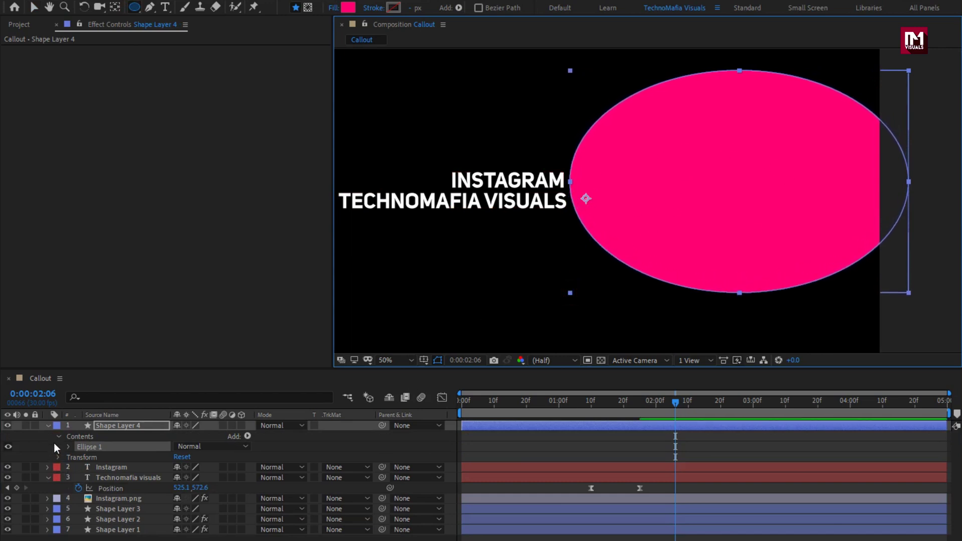
Put Shape Layer 4 above the title and set its track matte to Alpha Inverted
click(48, 426)
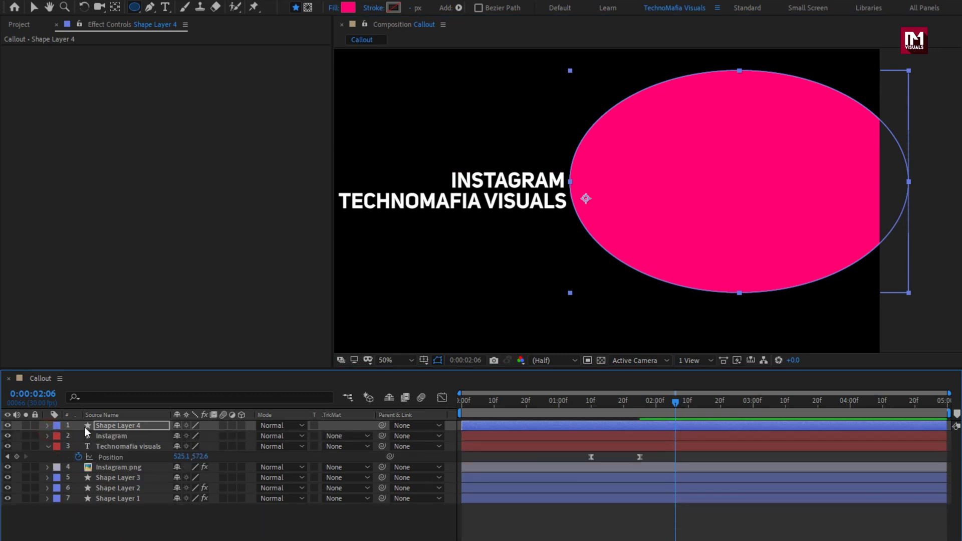
click(48, 447)
drag(108, 428, 123, 445)
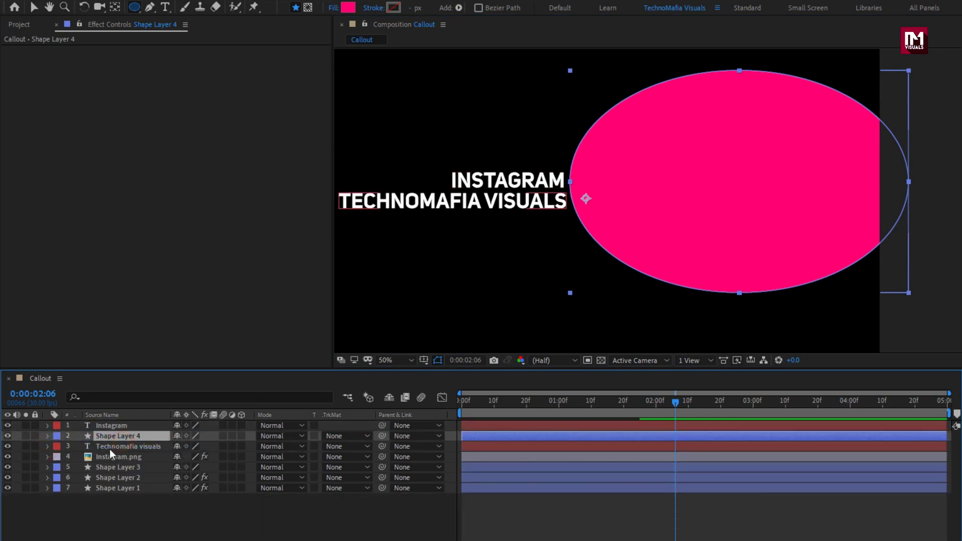
click(118, 447)
click(341, 449)
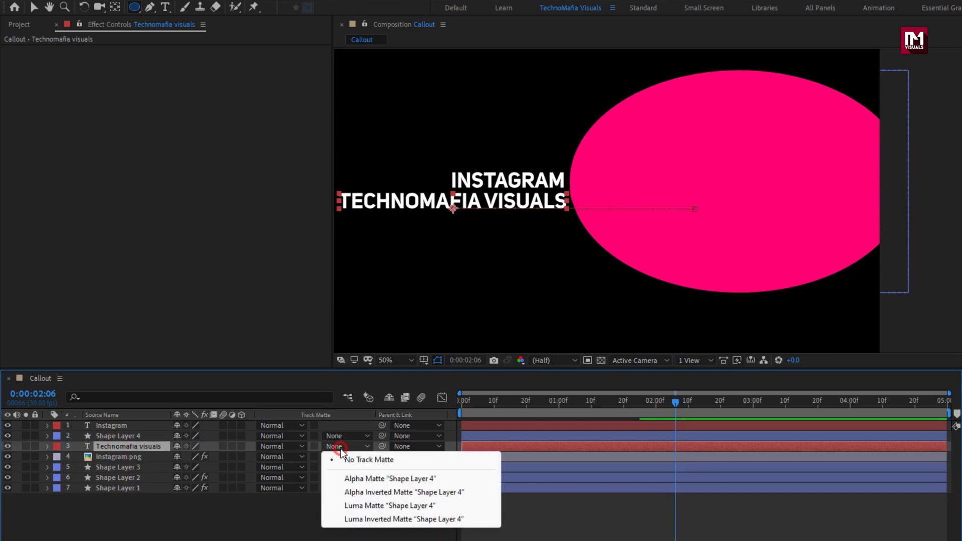
click(419, 492)
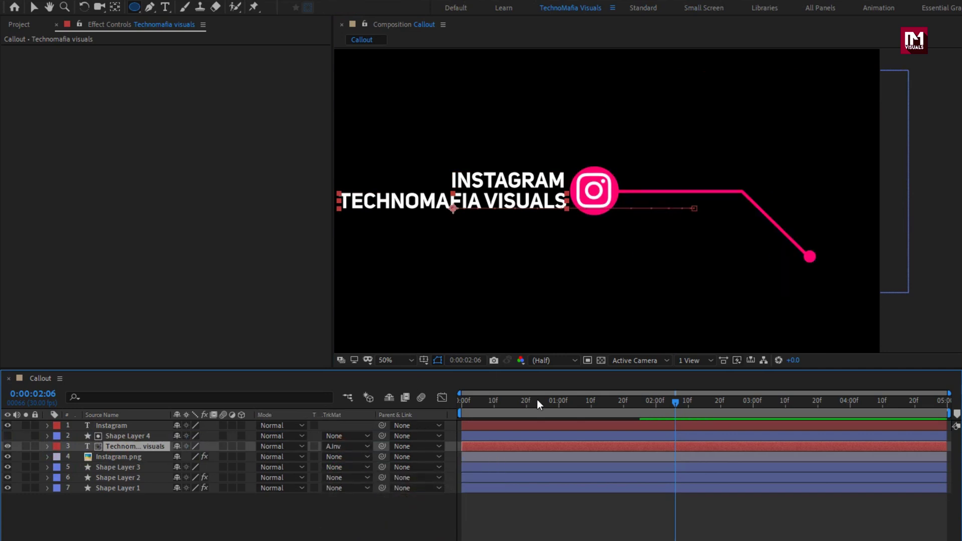
drag(537, 400, 617, 403)
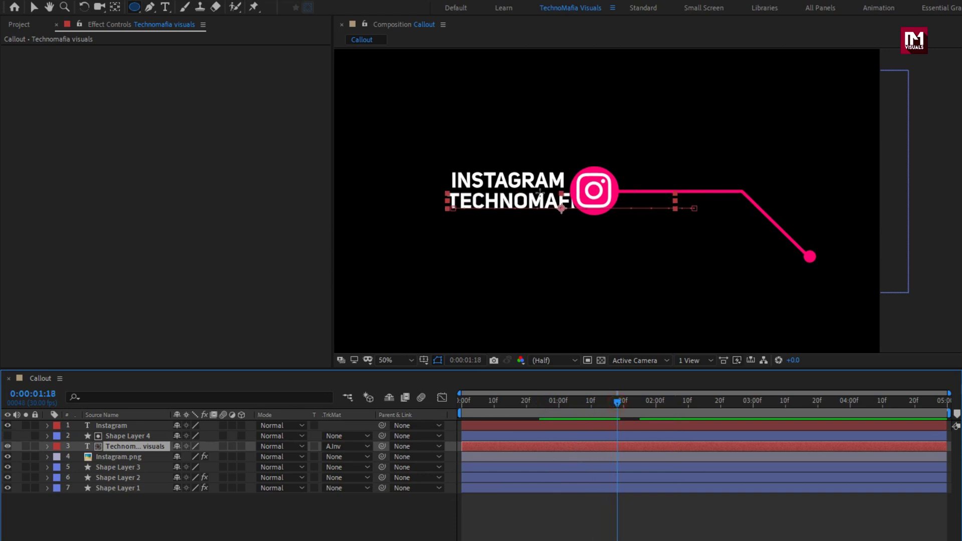
Nudge the Shape Layer 4 masking circle up and left, checking the title reveal
scroll(540, 192, up, 2)
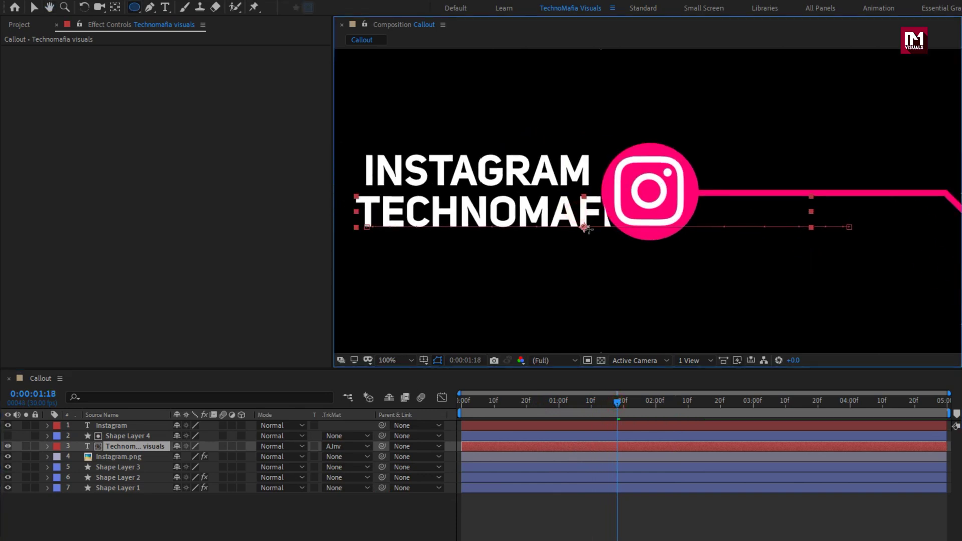
key(v)
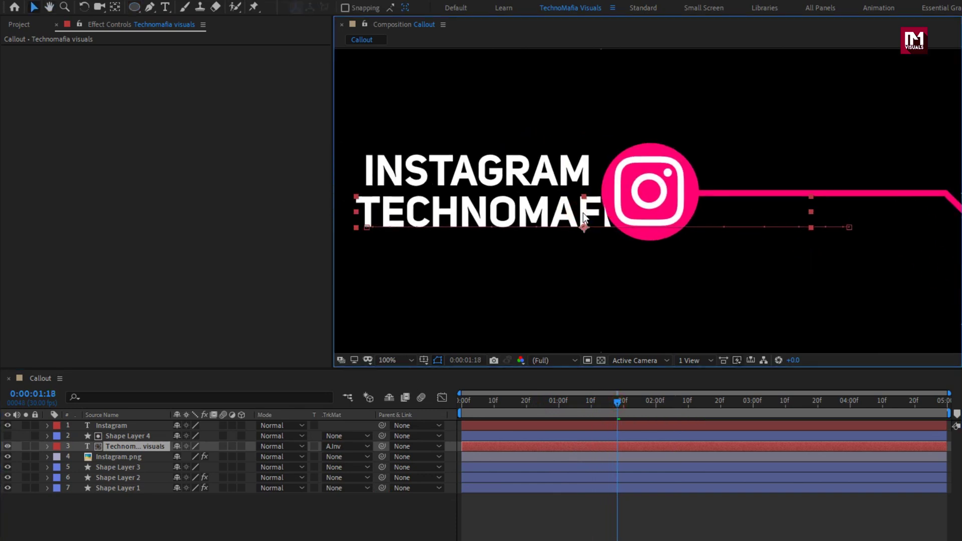
drag(617, 401, 623, 402)
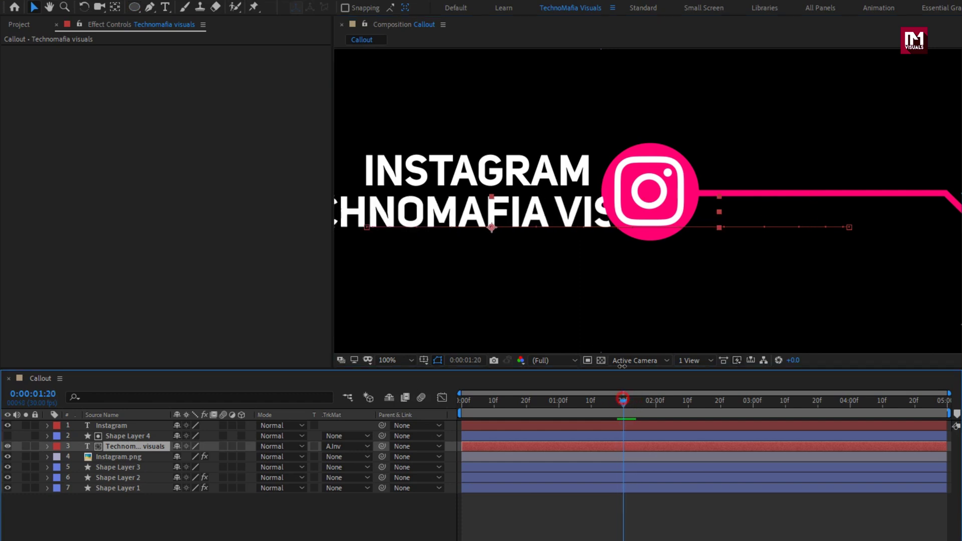
click(141, 437)
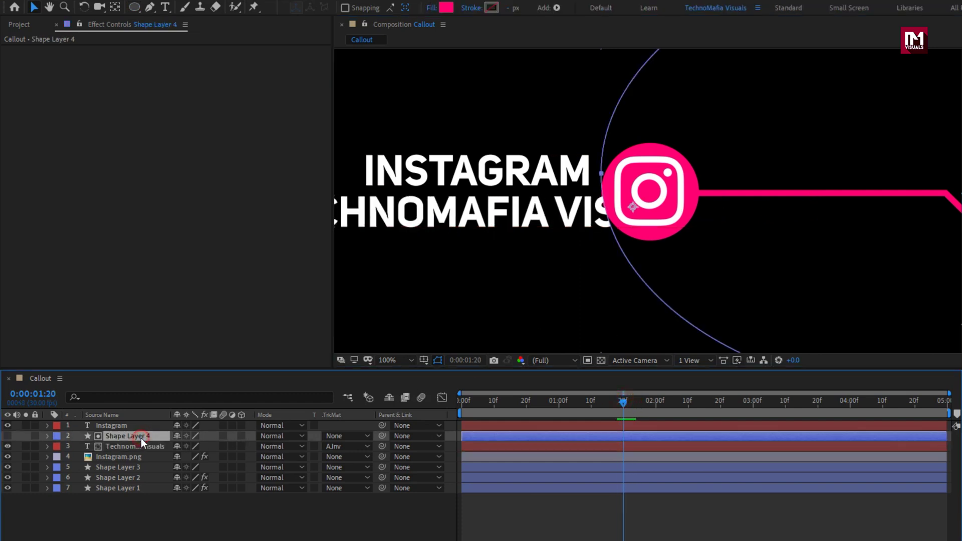
click(674, 256)
drag(675, 255, 667, 242)
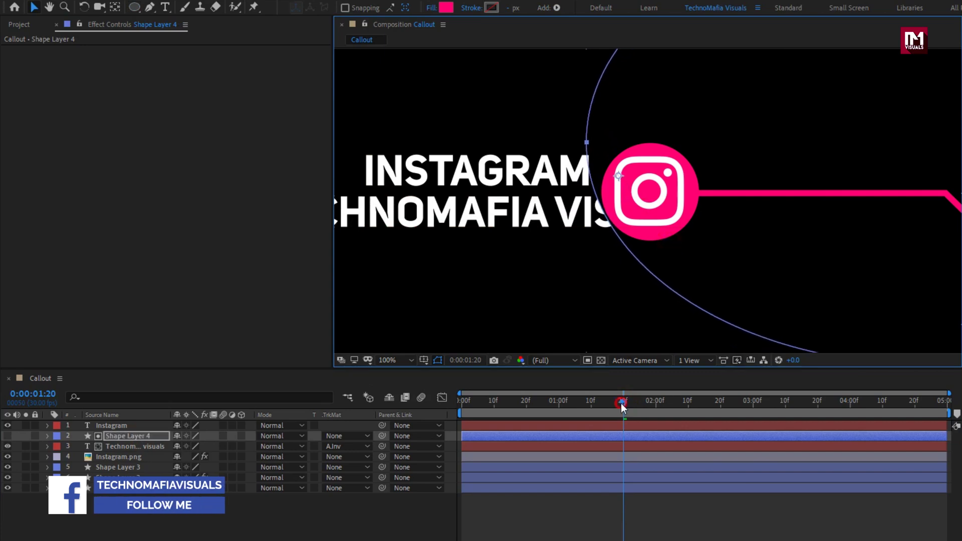
drag(620, 403, 563, 404)
Move both TECHNOMAFIA VISUALS Position keyframes to 1:10
key(p)
click(119, 445)
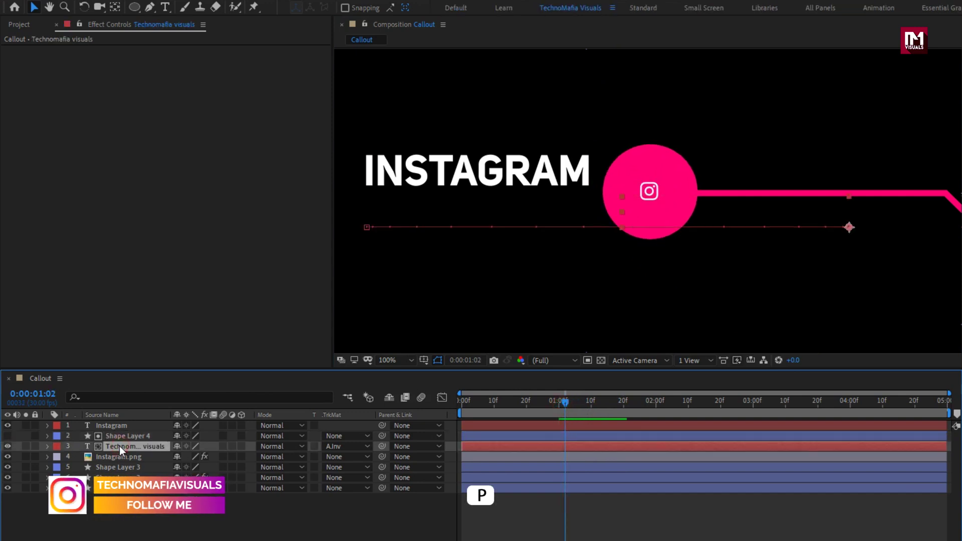
drag(629, 458, 564, 463)
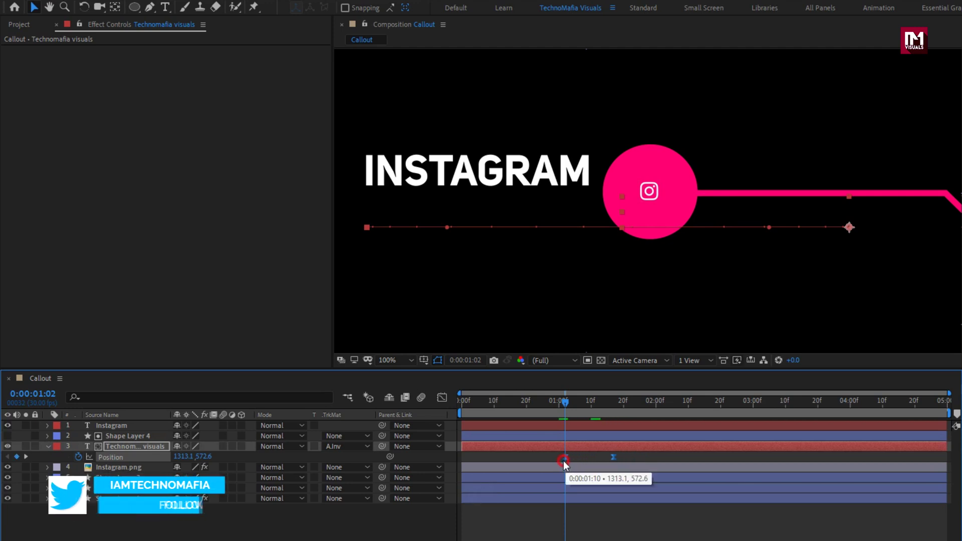
drag(564, 403, 610, 402)
click(47, 445)
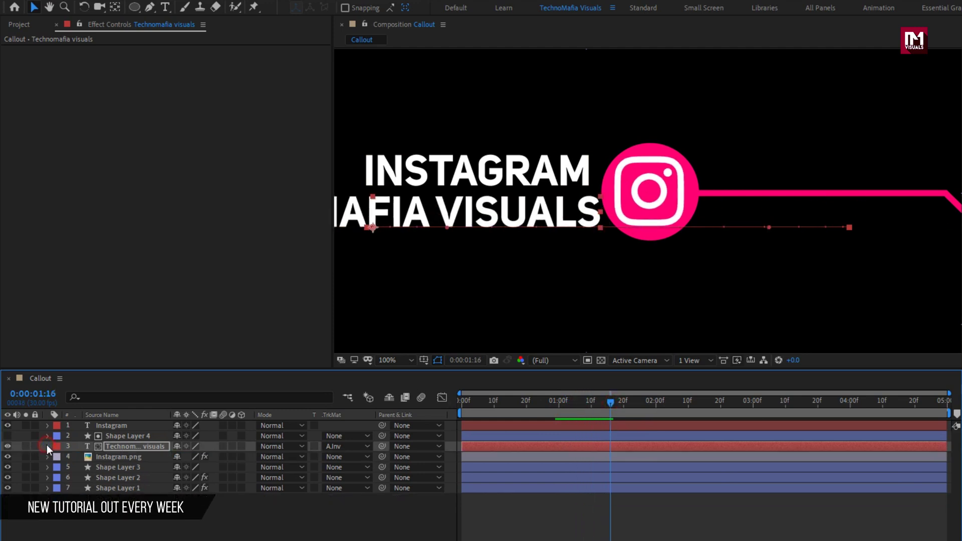
click(72, 514)
drag(437, 195, 593, 208)
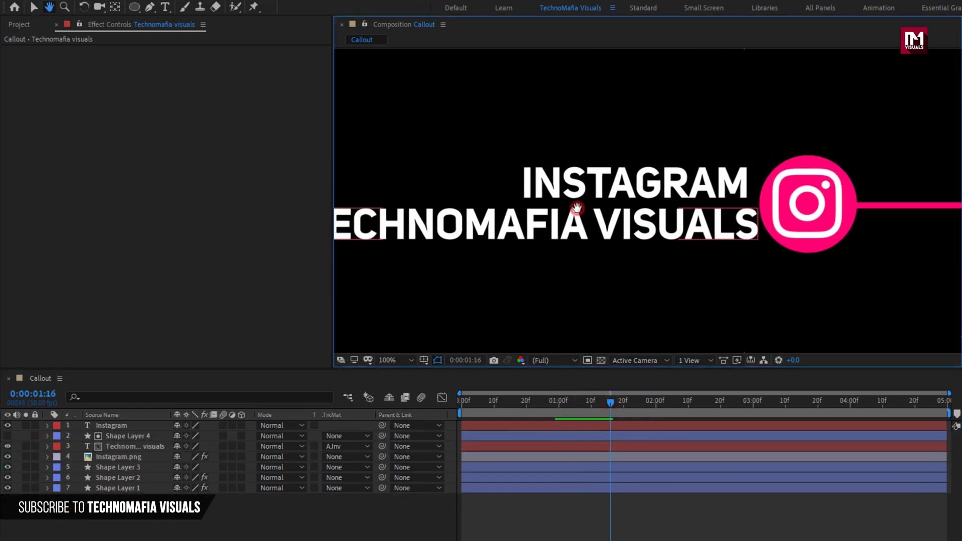
Set a Position keyframe for the INSTAGRAM layer at 1:20
key(v)
key(p)
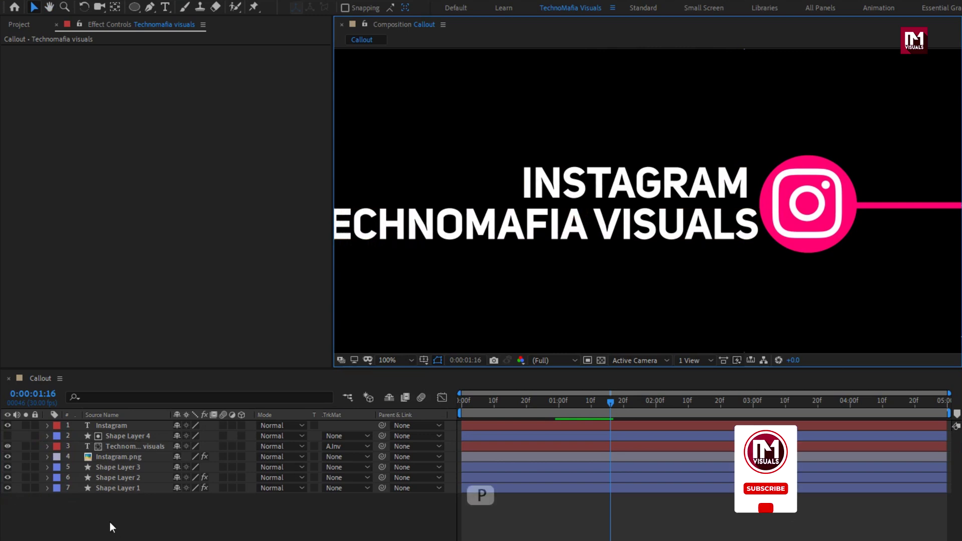
click(114, 425)
key(p)
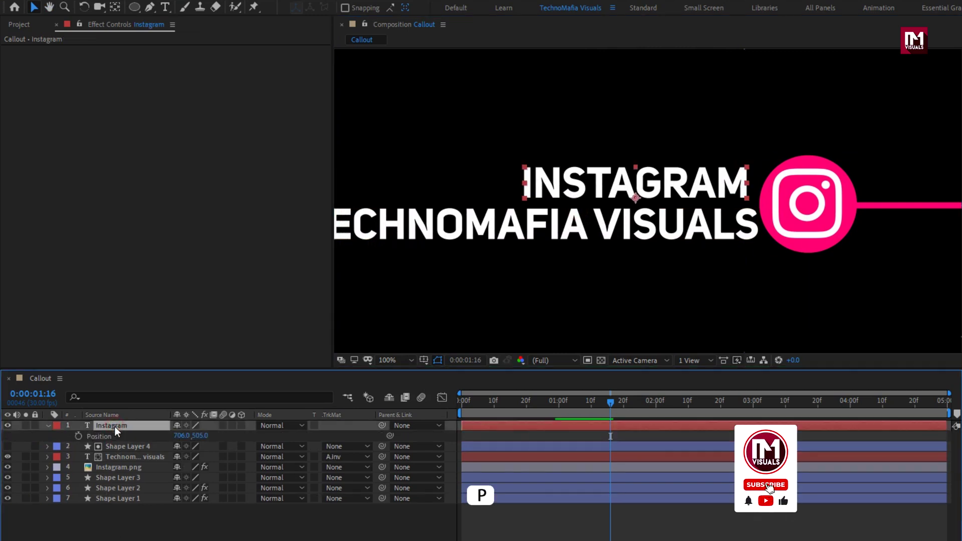
mouse_move(608, 402)
mouse_down()
mouse_move(584, 407)
mouse_move(623, 404)
mouse_up()
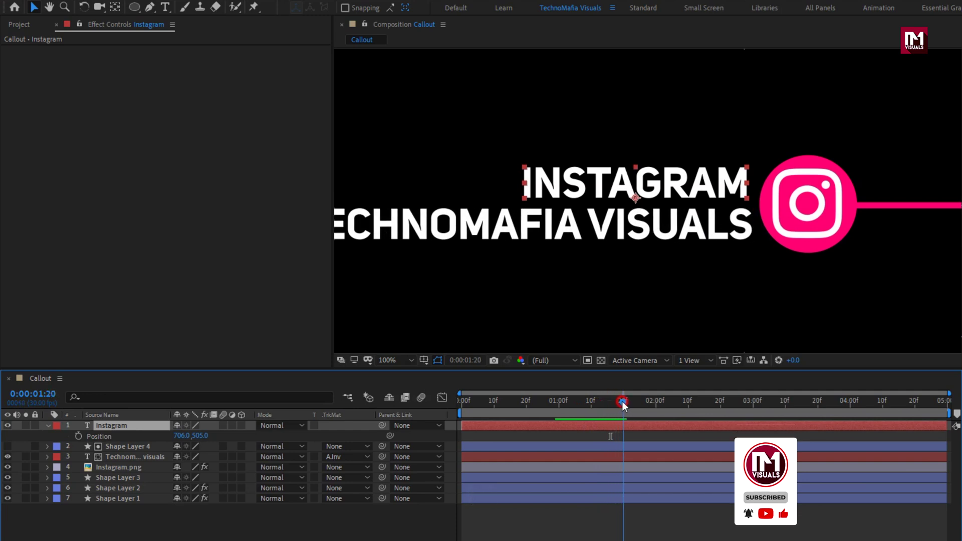
click(78, 436)
At 1:07 move INSTAGRAM down to Y 634, then Easy Ease both Position keyframes
drag(623, 402, 579, 407)
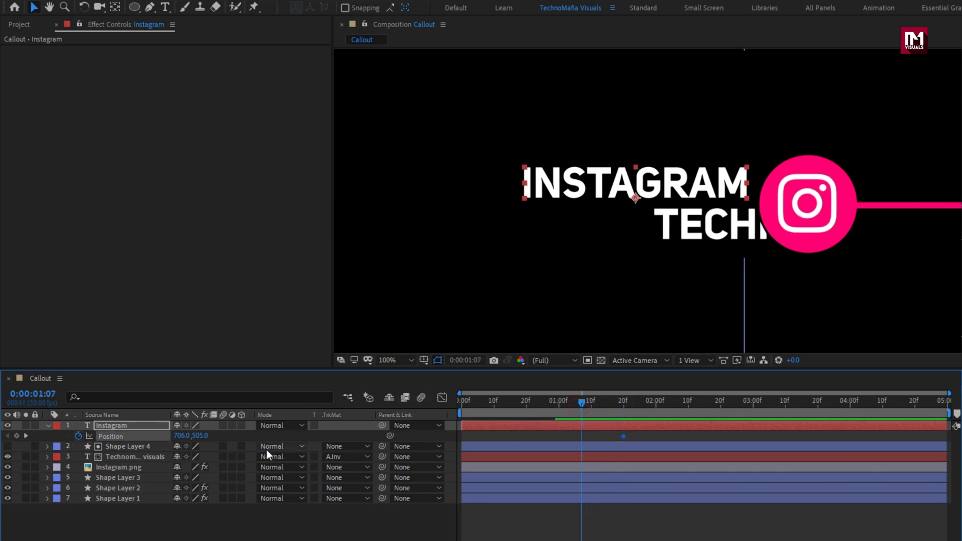
drag(200, 435, 278, 437)
drag(578, 398, 623, 395)
drag(639, 434, 575, 444)
right_click(581, 436)
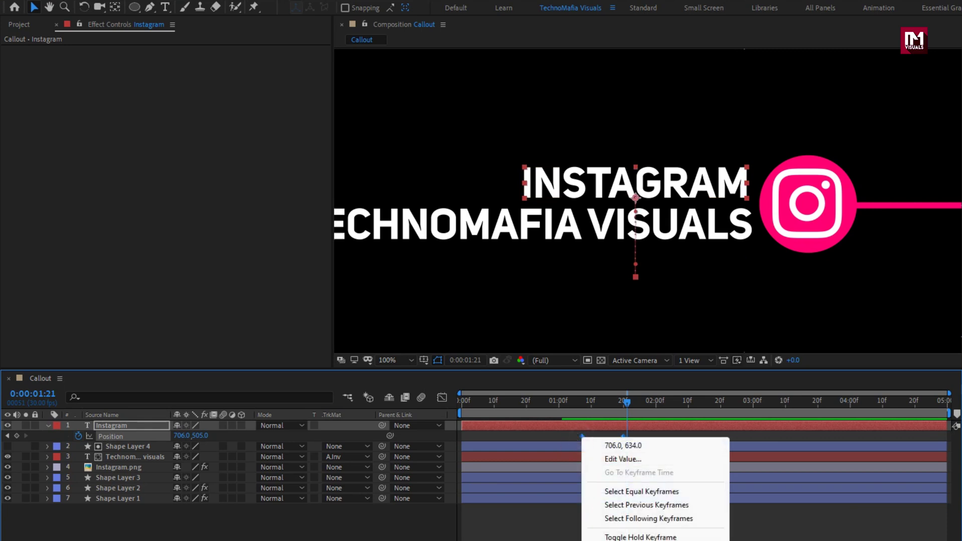
click(744, 497)
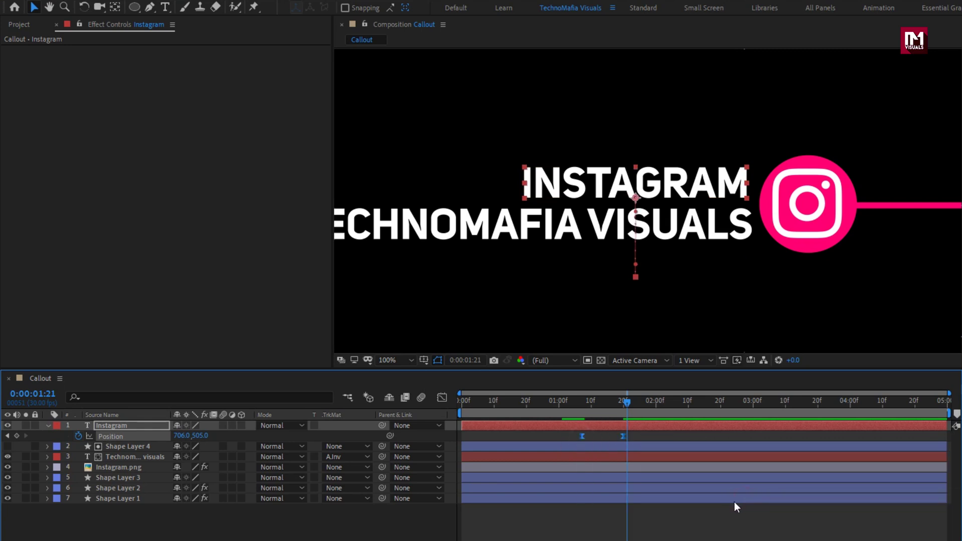
Scrub to check the eased rise, collapse the layer and deselect all layers
drag(613, 403, 636, 404)
click(48, 426)
click(152, 500)
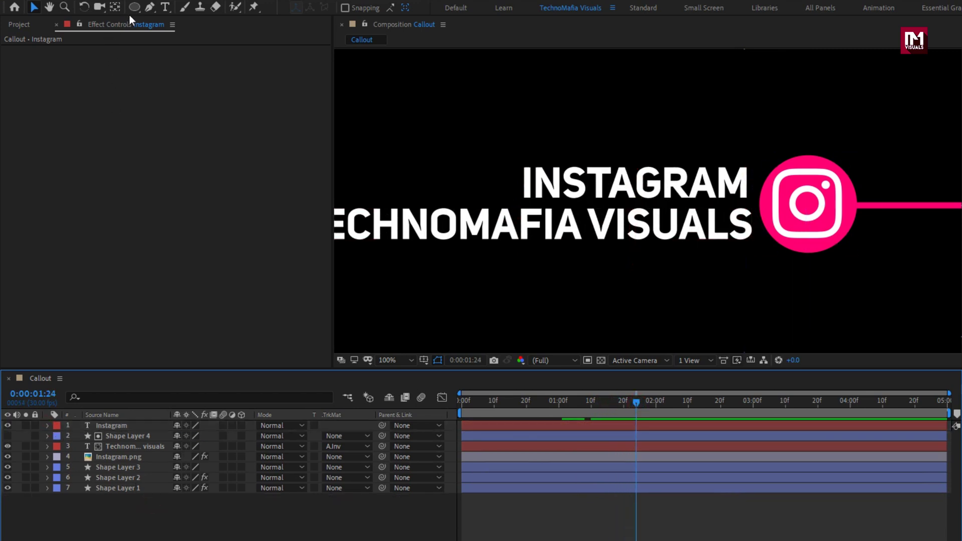
drag(133, 10, 183, 9)
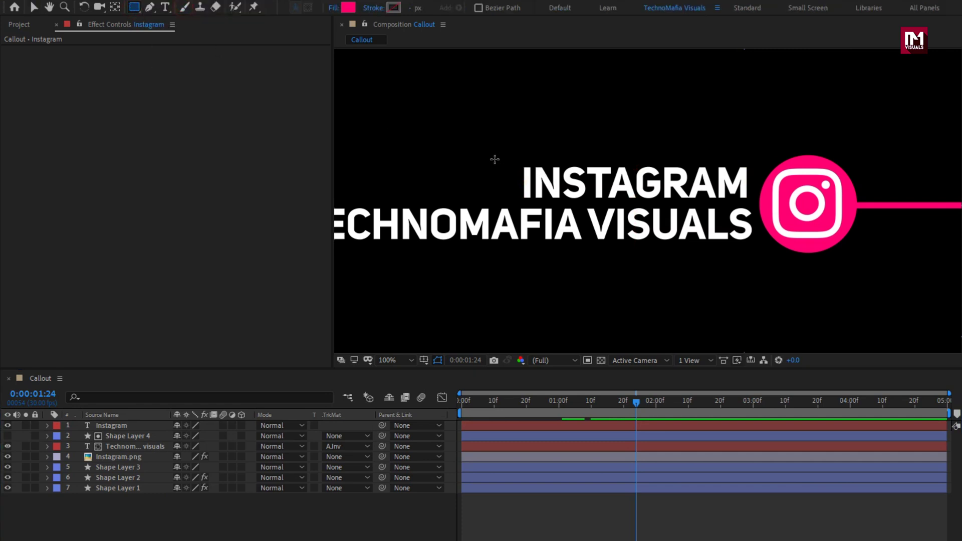
Draw a rectangle above INSTAGRAM and set it as INSTAGRAM's Alpha Matte (Shape Layer 5)
mouse_move(495, 160)
mouse_down()
mouse_move(753, 168)
mouse_move(756, 201)
mouse_up()
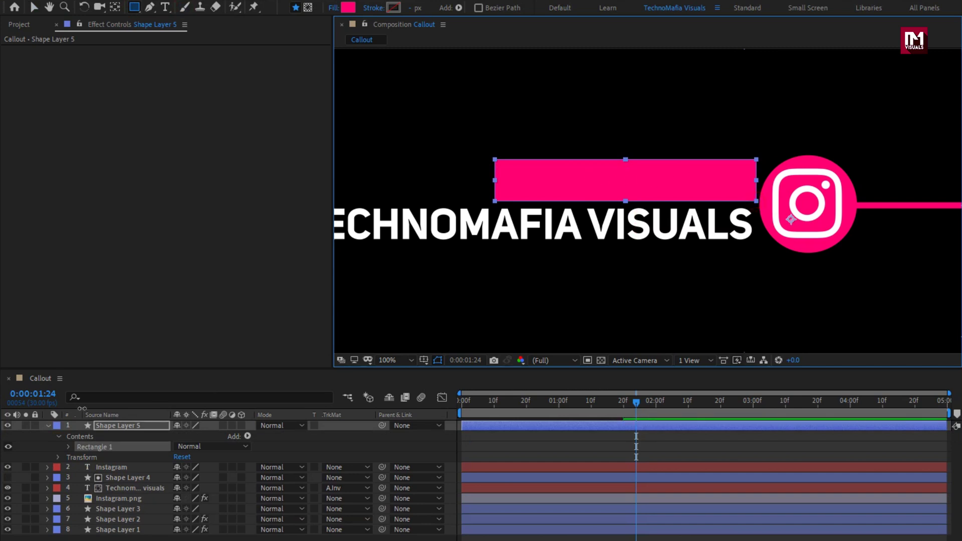
click(47, 426)
click(110, 435)
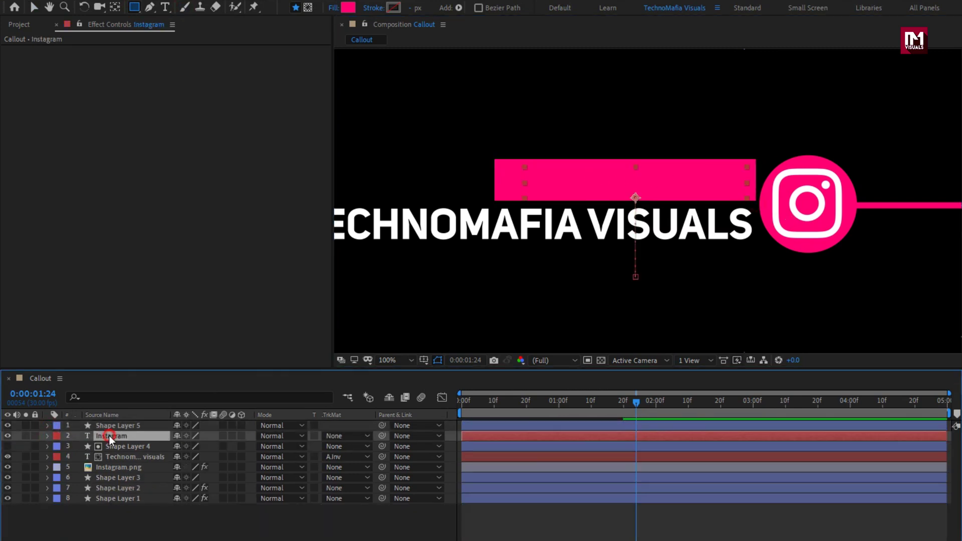
click(334, 436)
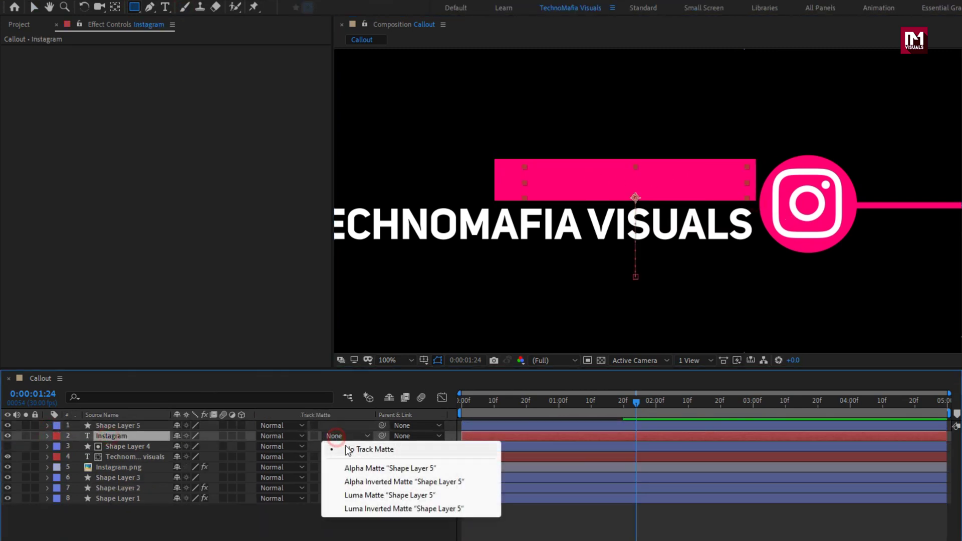
click(436, 469)
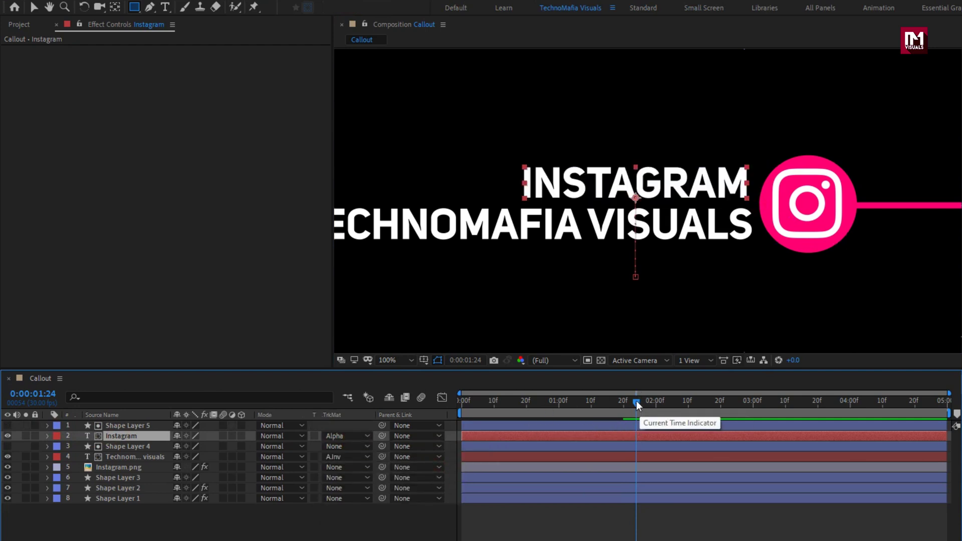
mouse_move(636, 400)
mouse_down()
mouse_move(545, 408)
mouse_move(620, 409)
mouse_up()
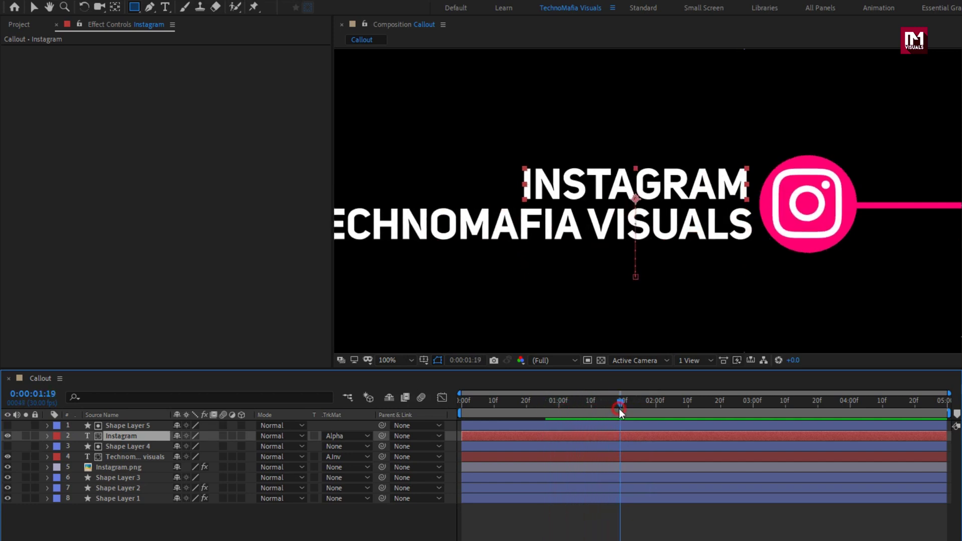
Fit the composition in the viewer and preview the callout from the start
click(401, 361)
click(410, 389)
click(459, 402)
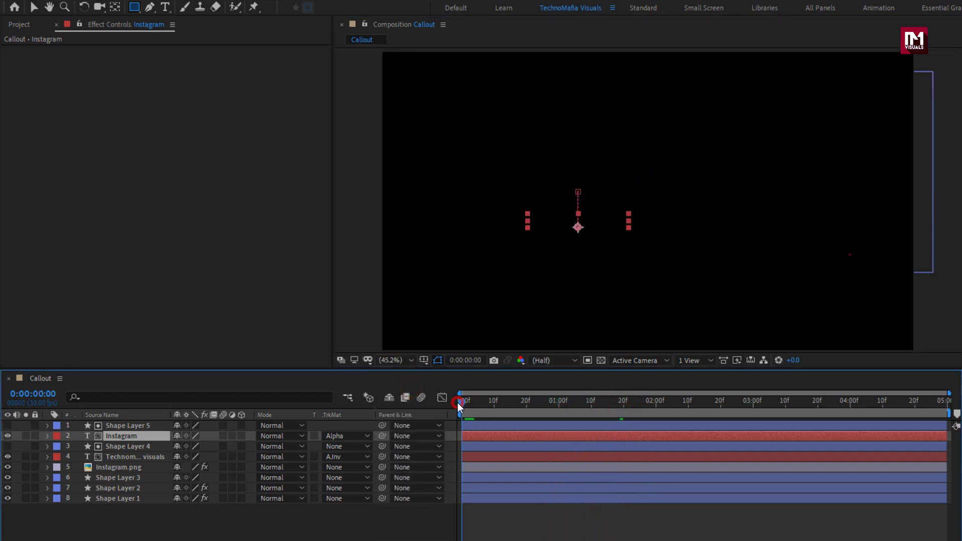
key(space)
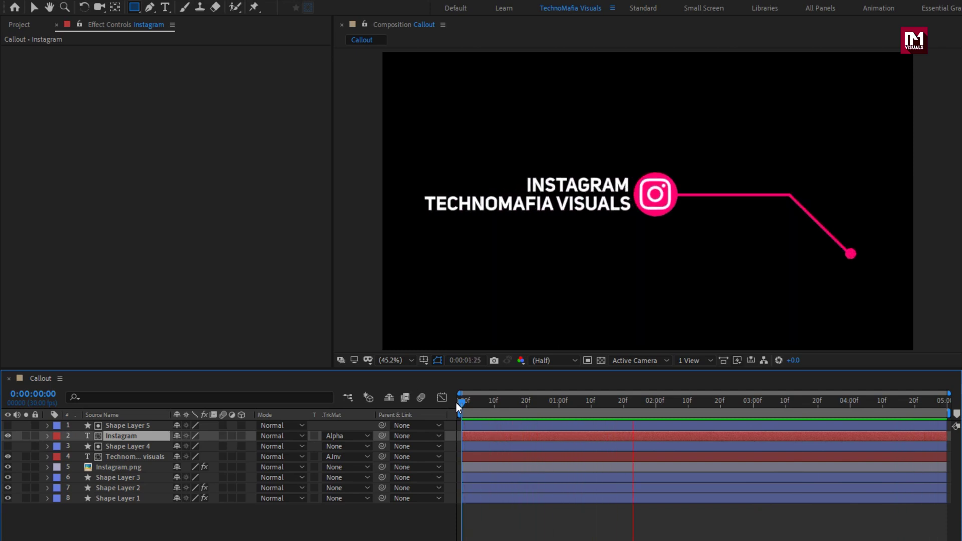
drag(456, 401, 779, 403)
Add a Null 1 layer and parent all callout layers to it
right_click(156, 534)
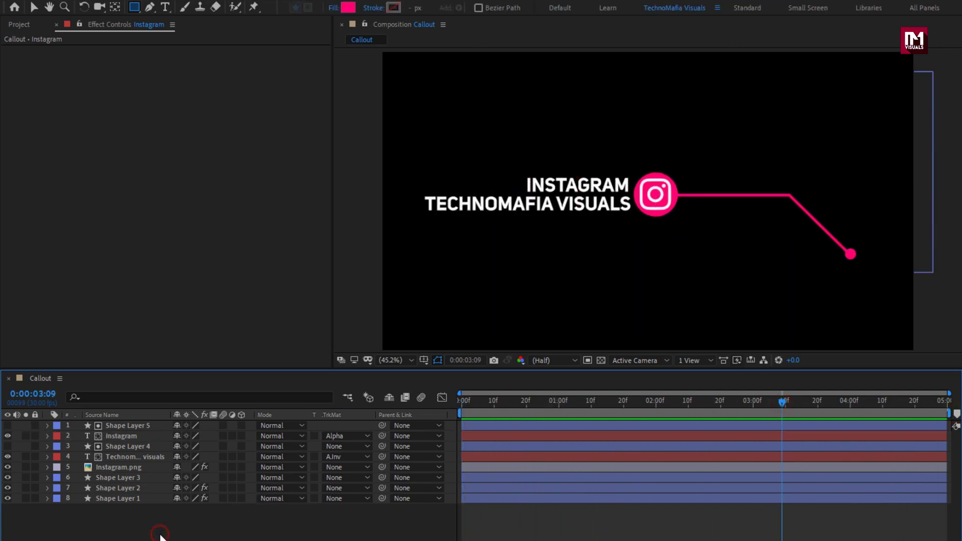
mouse_move(197, 399)
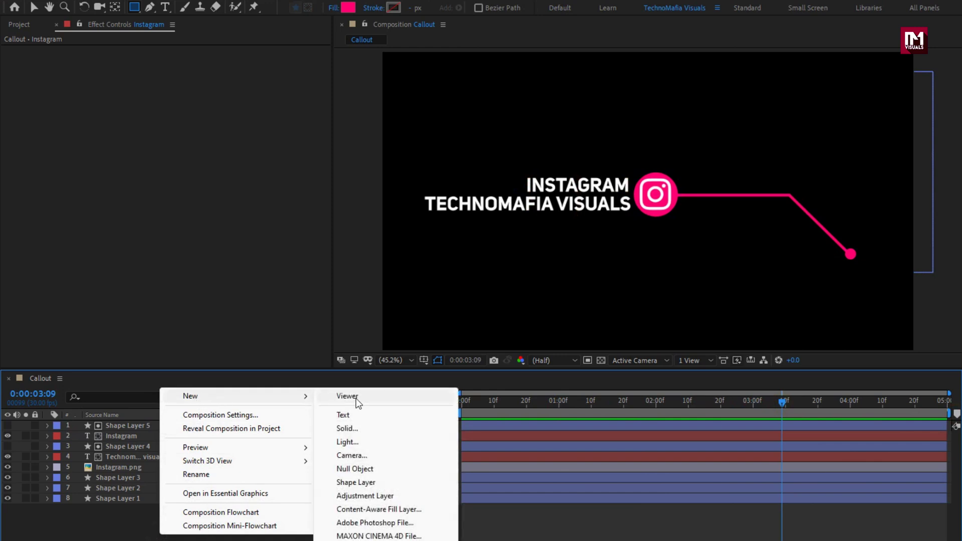
click(360, 468)
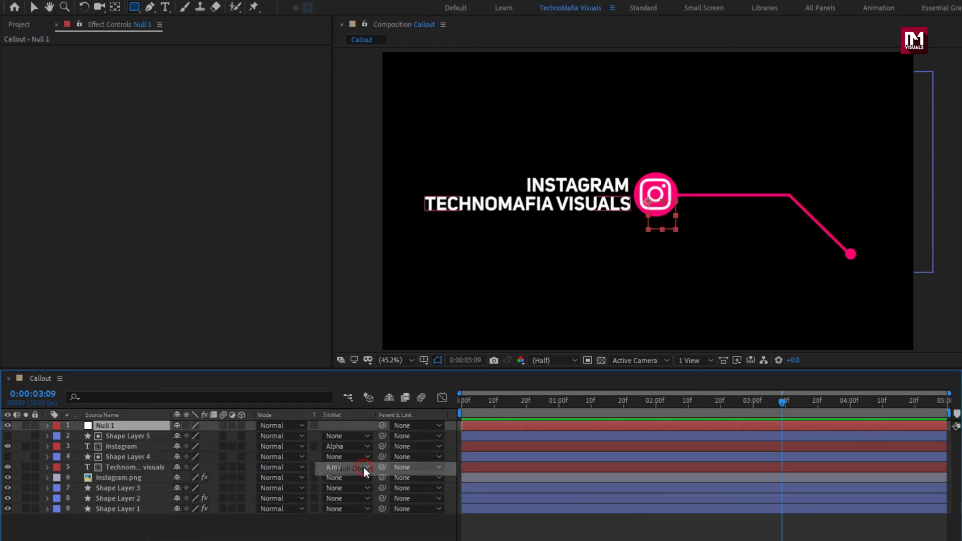
drag(125, 512, 116, 434)
click(400, 435)
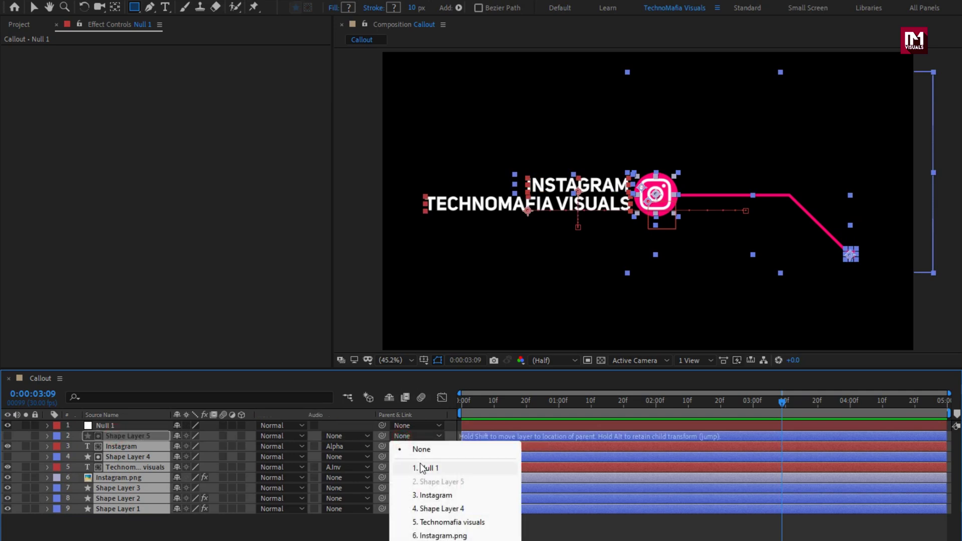
click(421, 467)
Move Null 1 to X 834, scale it to 60%, then select all nine layers
click(133, 427)
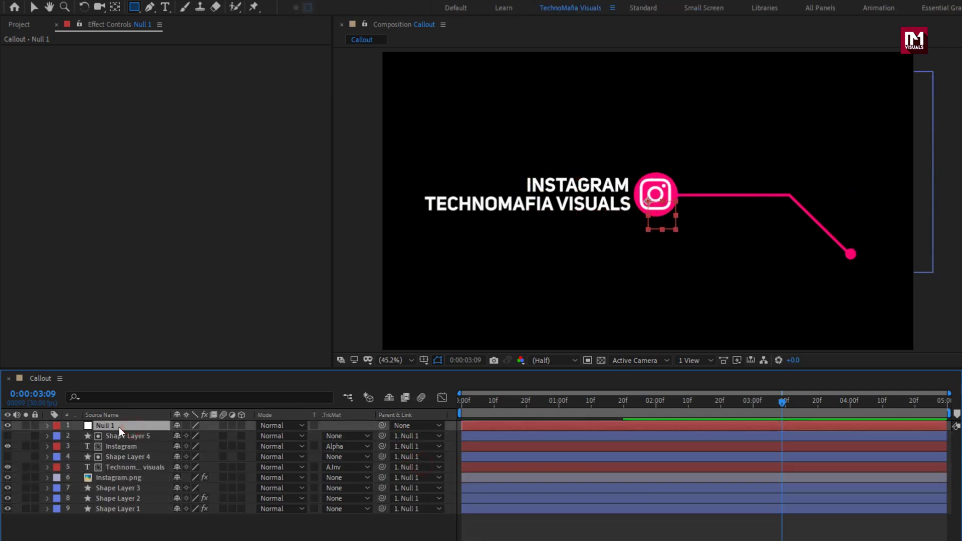
key(p)
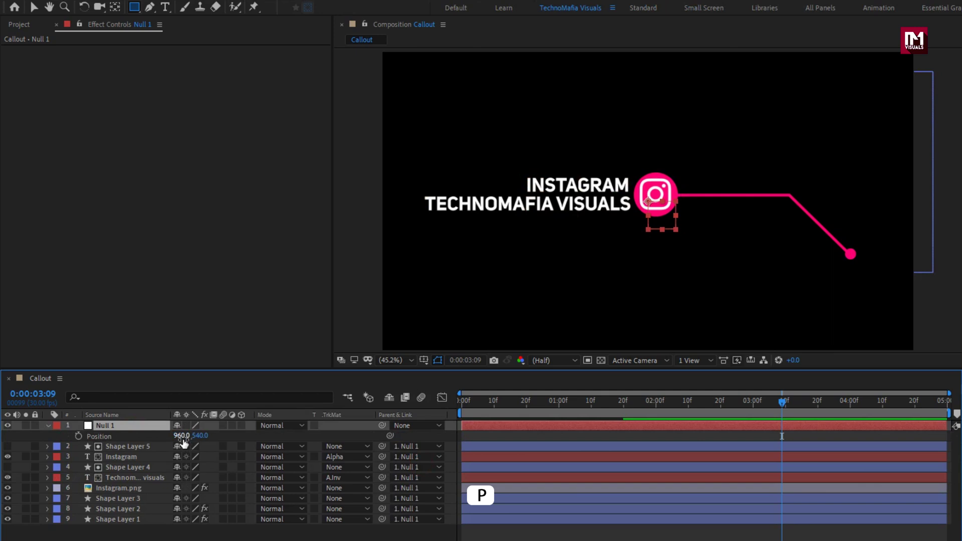
mouse_move(181, 435)
mouse_down()
mouse_move(100, 435)
mouse_move(354, 429)
mouse_move(133, 429)
mouse_move(220, 435)
mouse_move(193, 435)
mouse_up()
key(s)
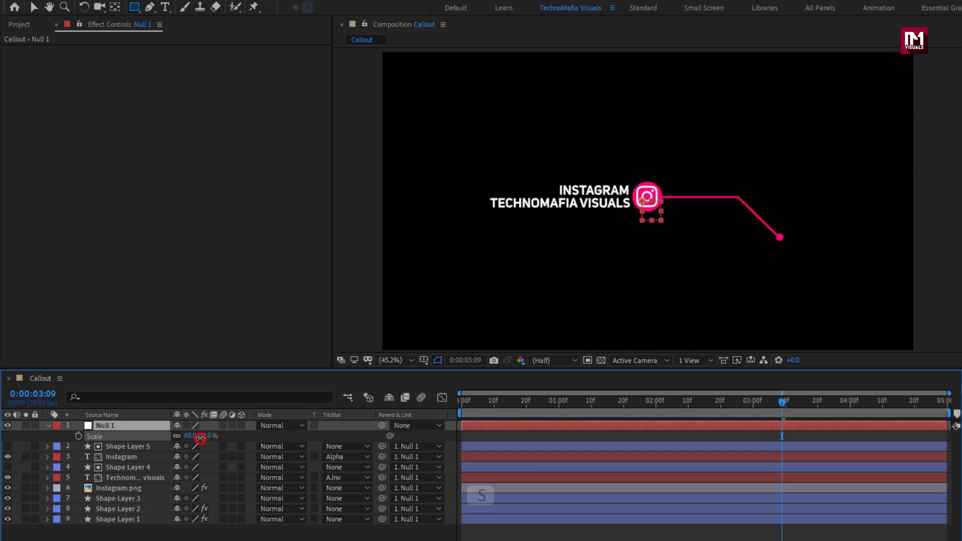
click(47, 426)
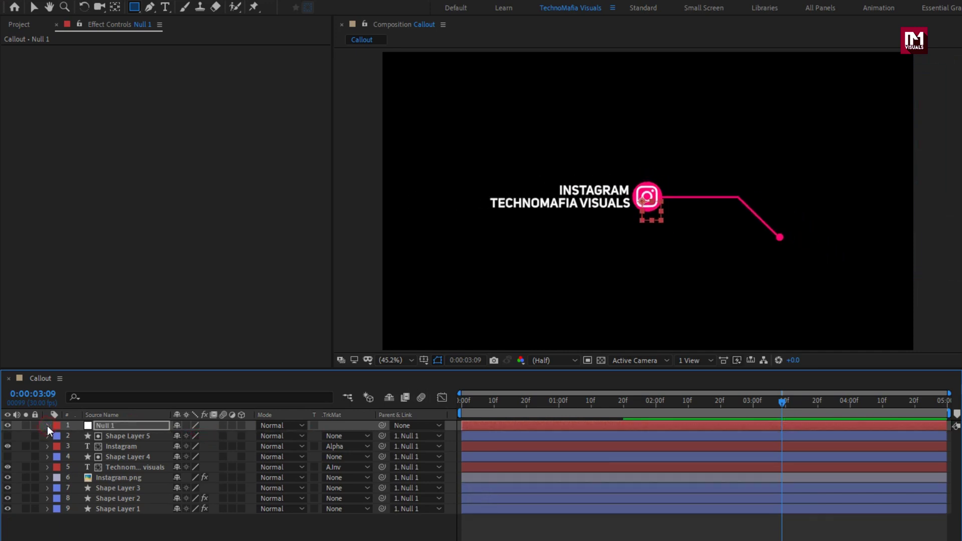
click(113, 536)
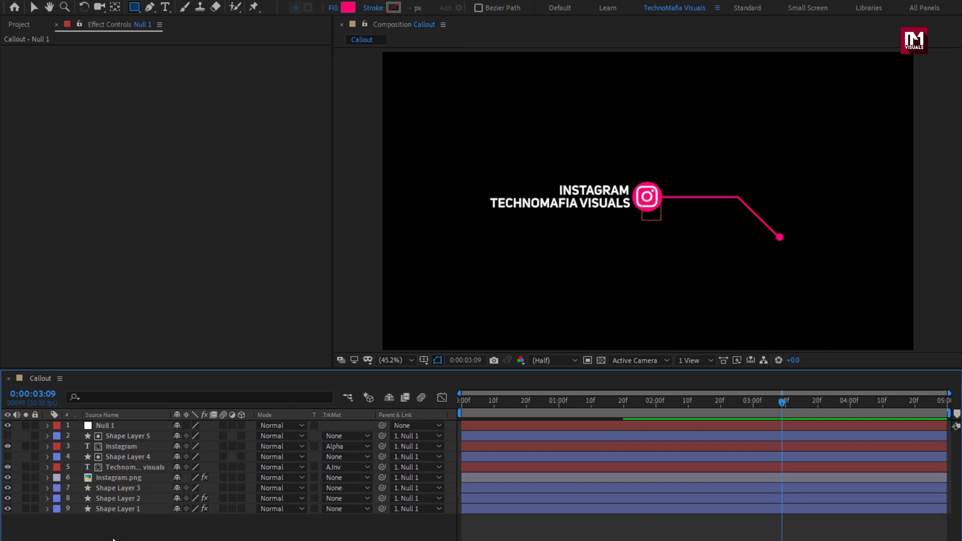
drag(113, 539, 105, 426)
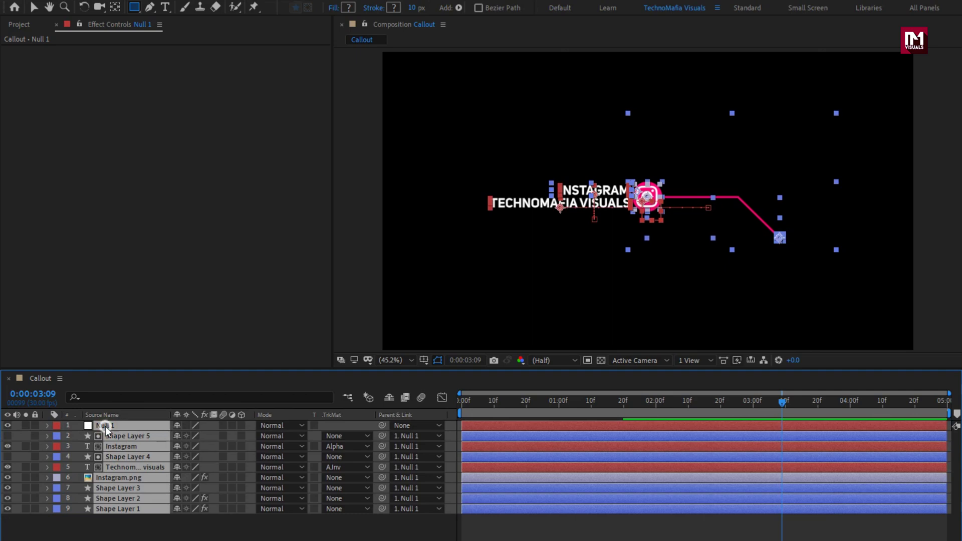
Pre-compose the nine selected layers into a composition named 'Instagram', moving all attributes
right_click(105, 426)
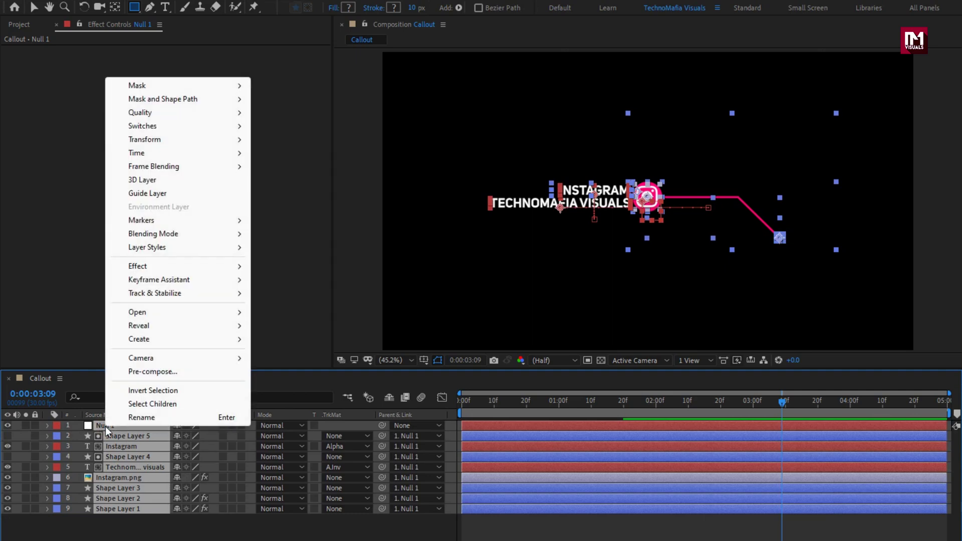
click(132, 373)
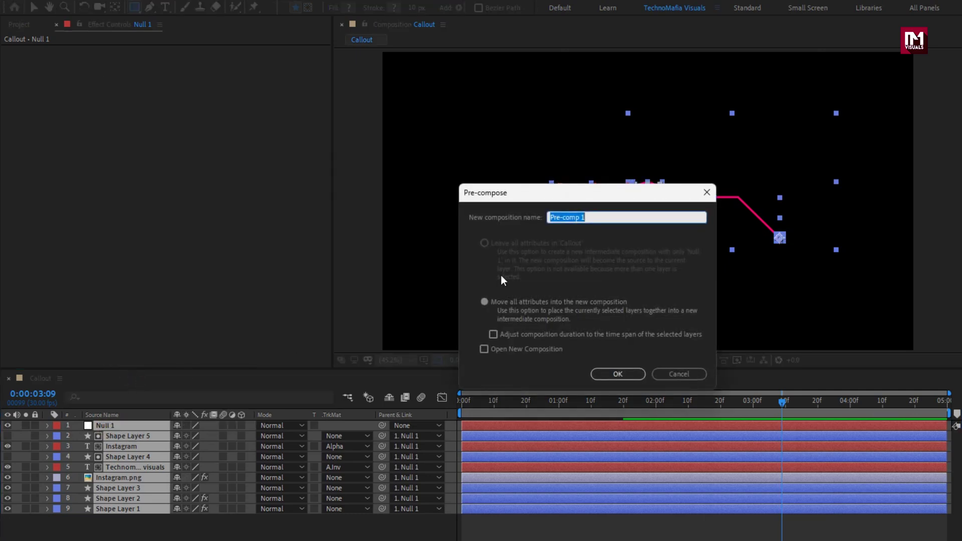
text(Instagram)
click(606, 375)
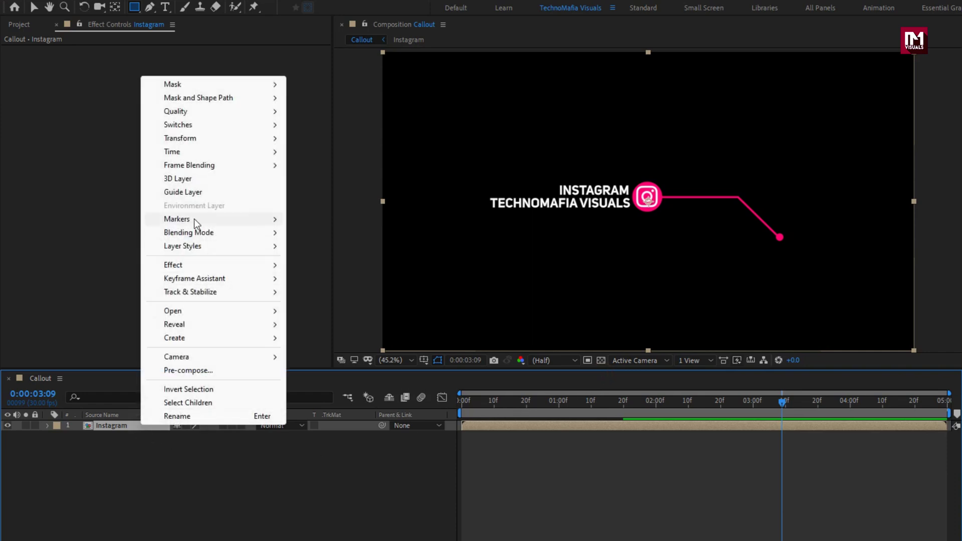
Enable Time Remapping on the Instagram layer and add a keyframe at 2 seconds
mouse_move(203, 152)
click(354, 153)
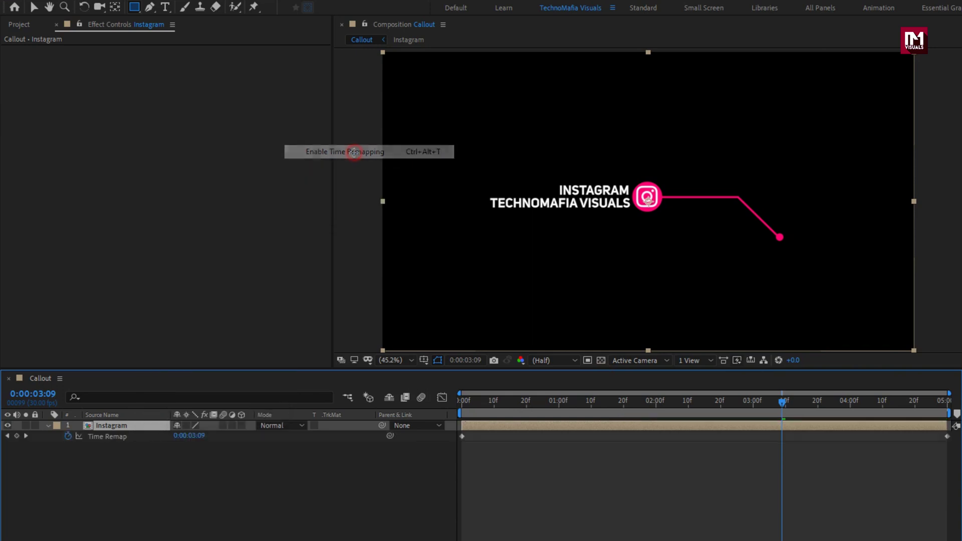
click(460, 401)
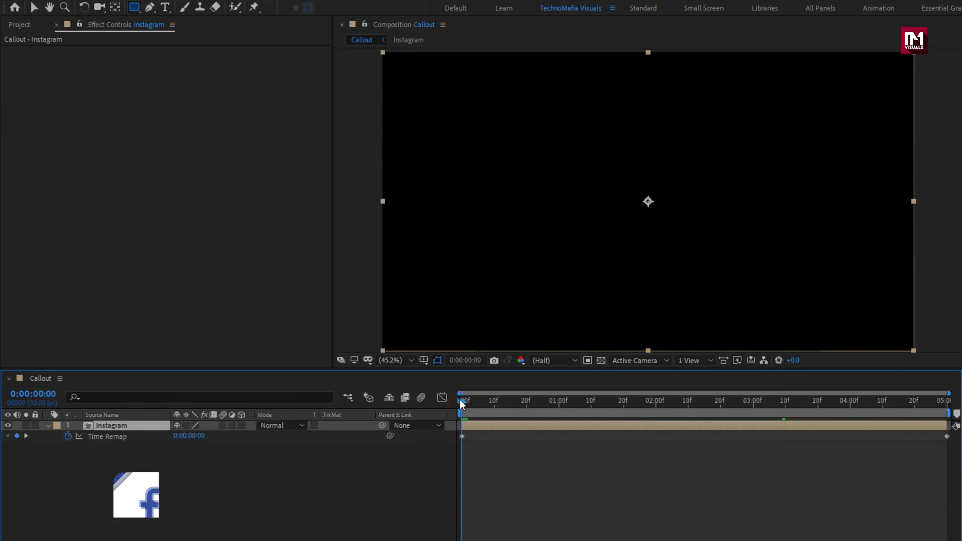
drag(460, 405, 655, 404)
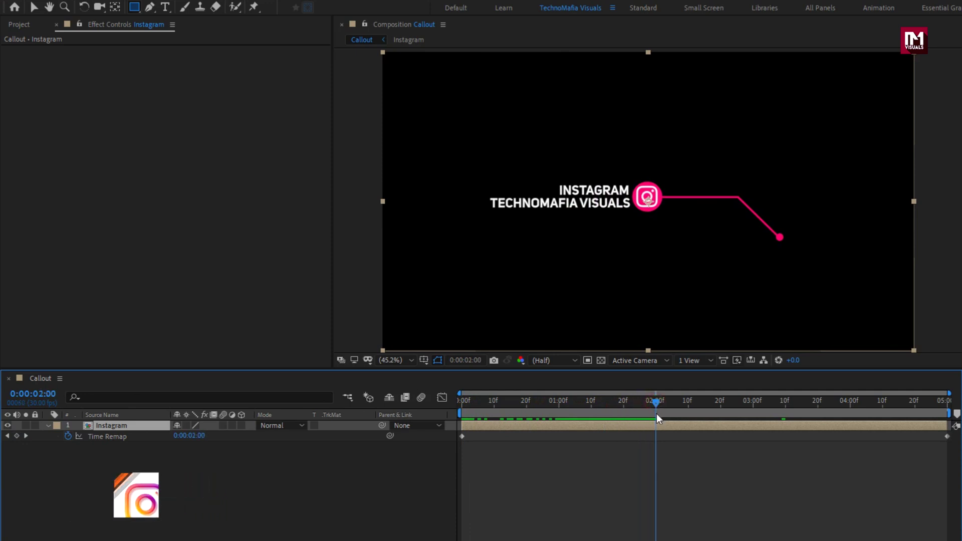
click(17, 435)
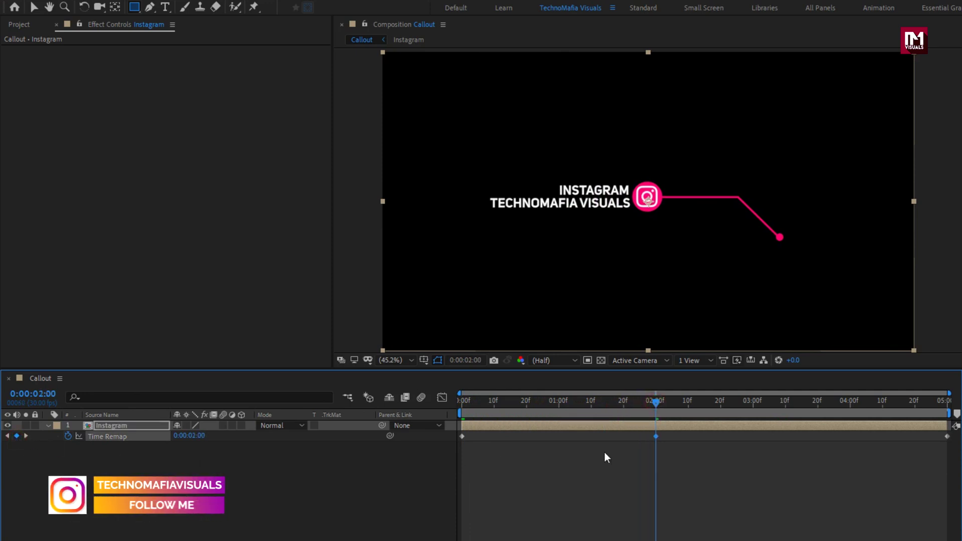
Set Time Remap to 0:00:02:00 at 3 seconds and the final keyframe to 0:00:00:00
drag(654, 405, 753, 407)
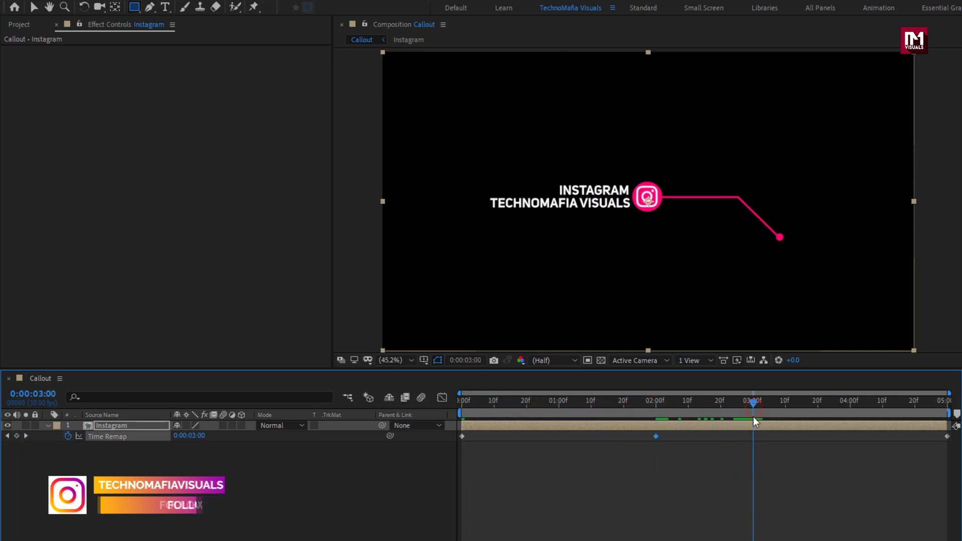
click(191, 436)
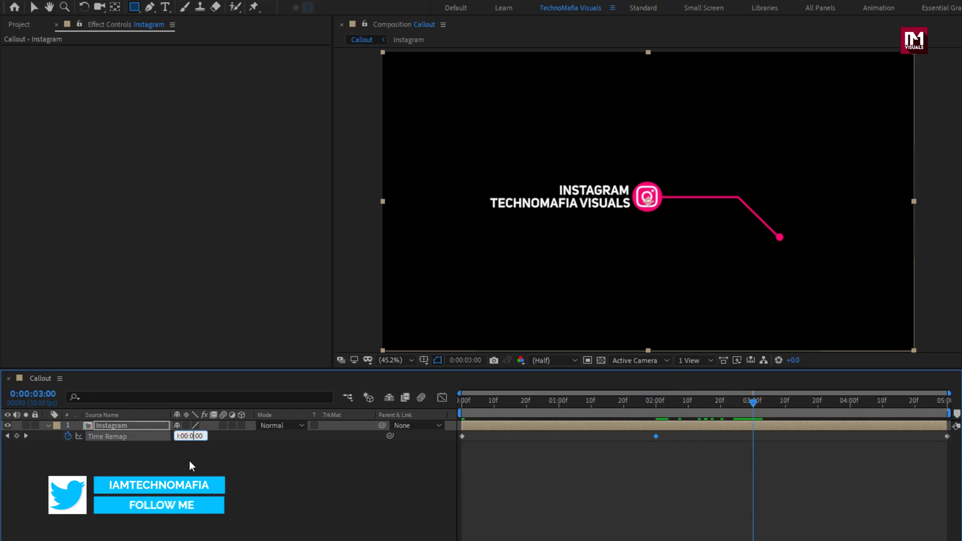
text(200)
key(Return)
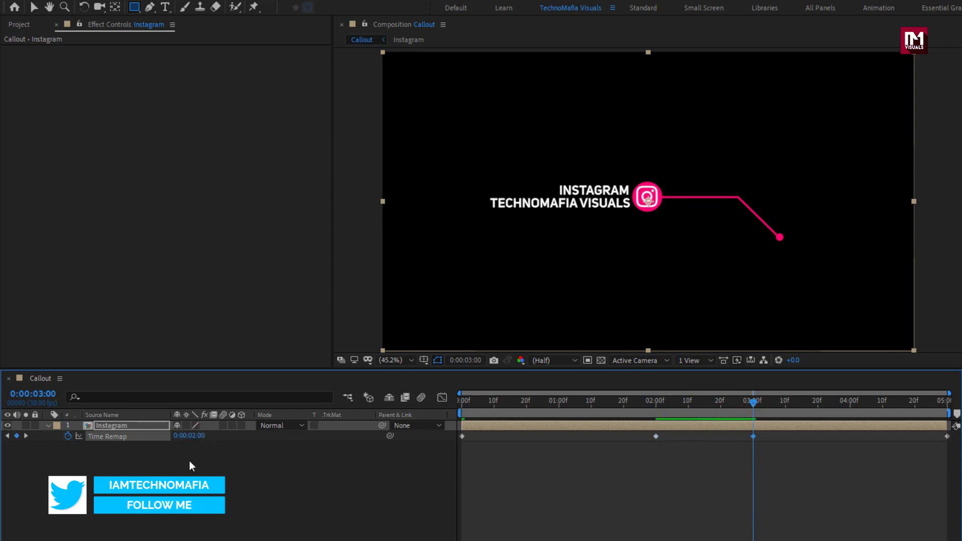
click(27, 435)
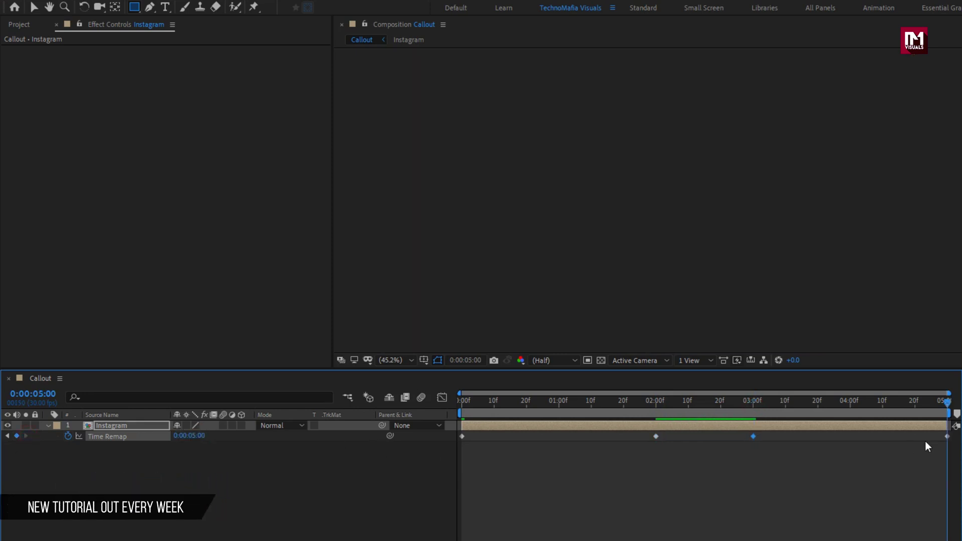
click(194, 436)
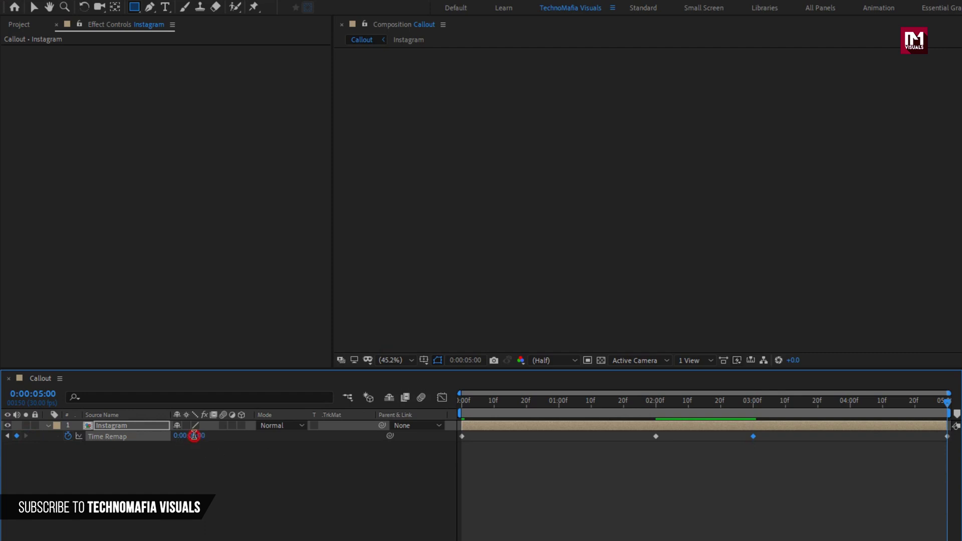
key(BackSpace)
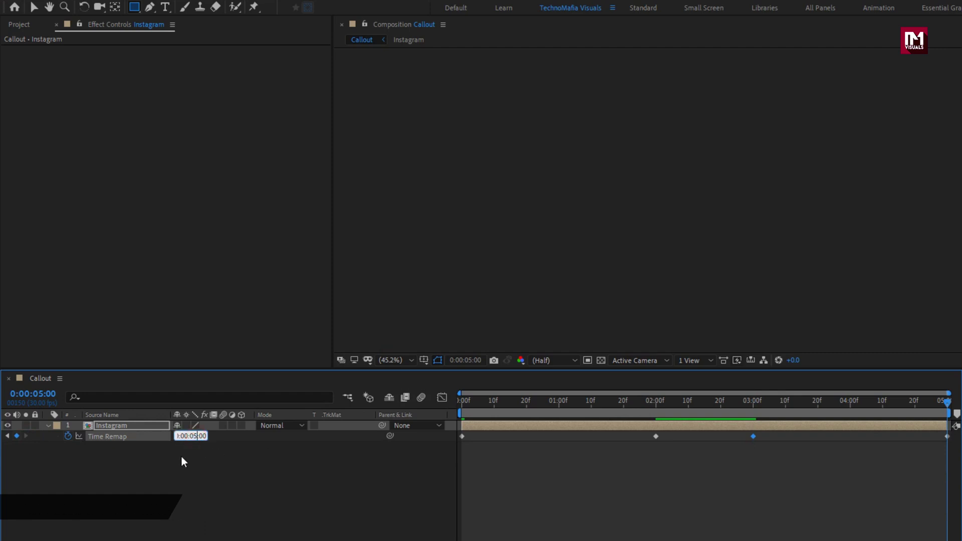
text(0)
key(Return)
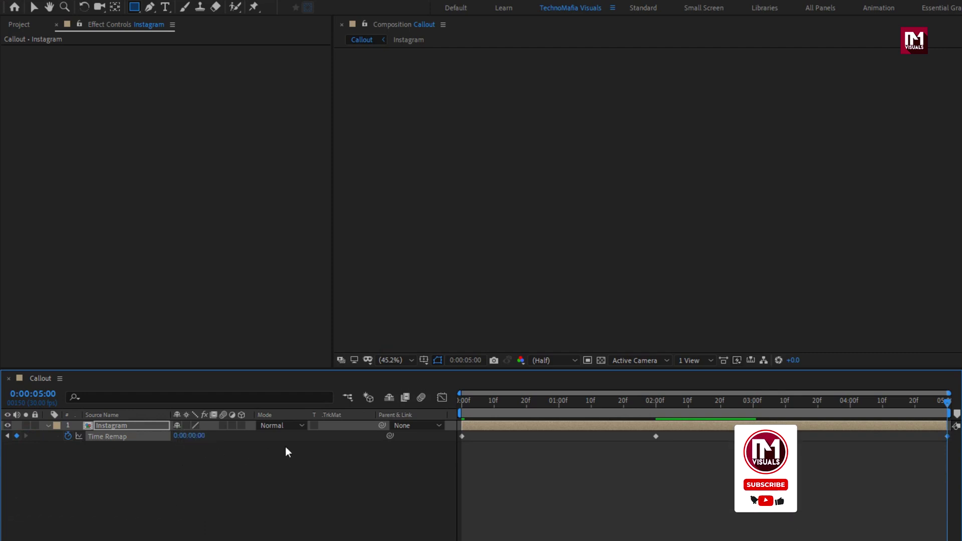
Retime the hold keyframe to about 1:27 and reverse start to about 3:20, then preview
click(460, 403)
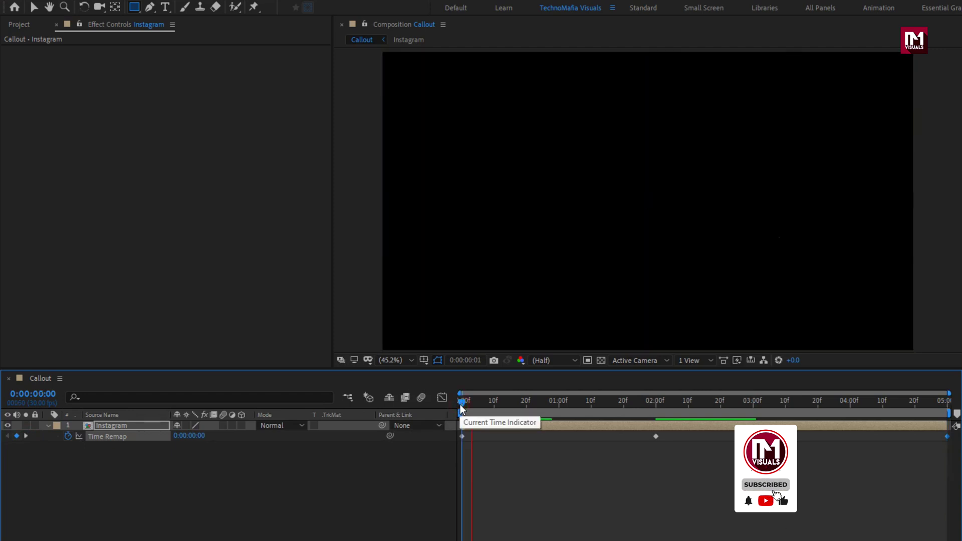
key(space)
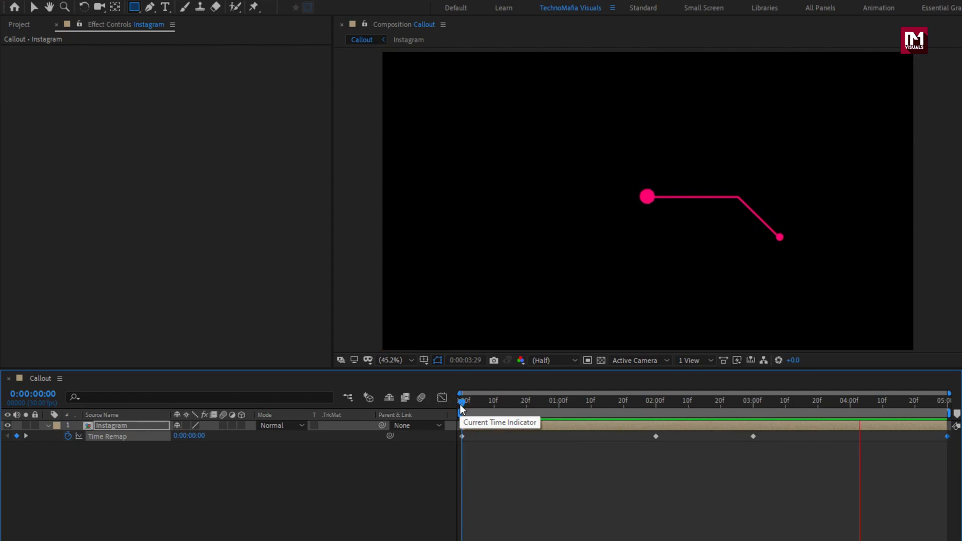
key(space)
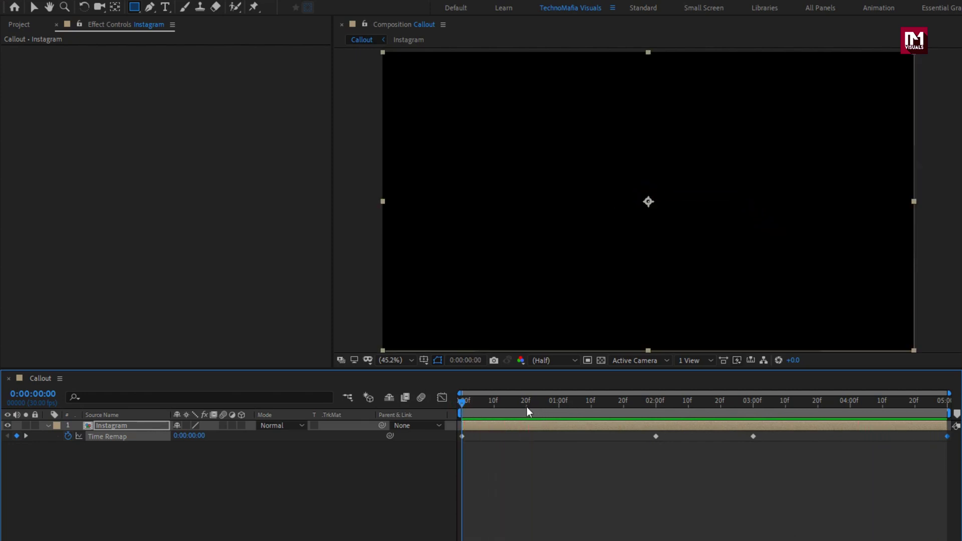
drag(527, 403, 588, 401)
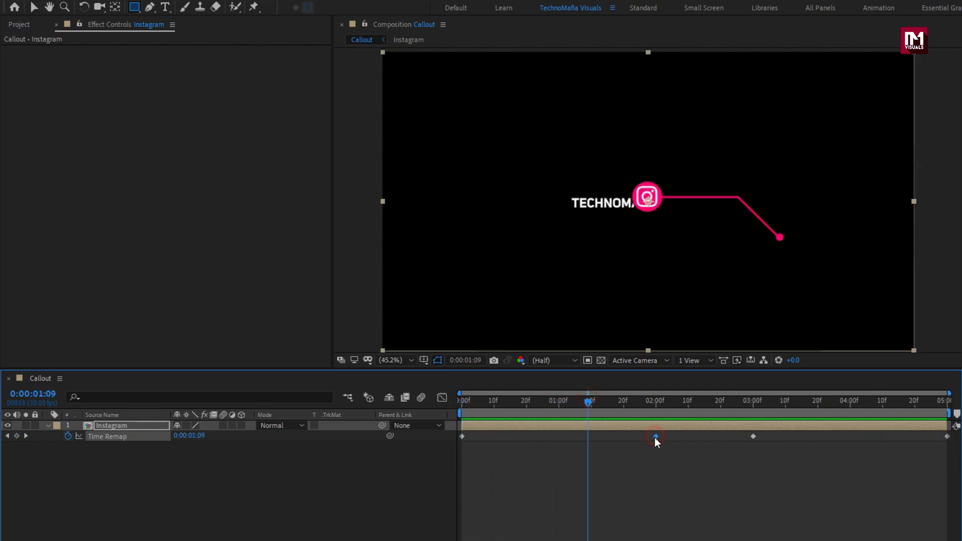
drag(656, 438, 594, 437)
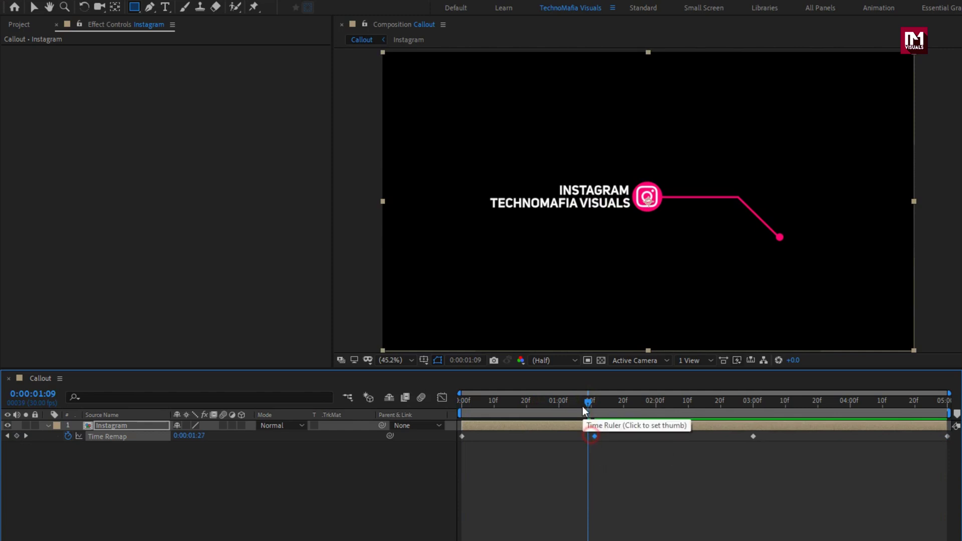
drag(754, 435, 817, 436)
drag(588, 405, 460, 404)
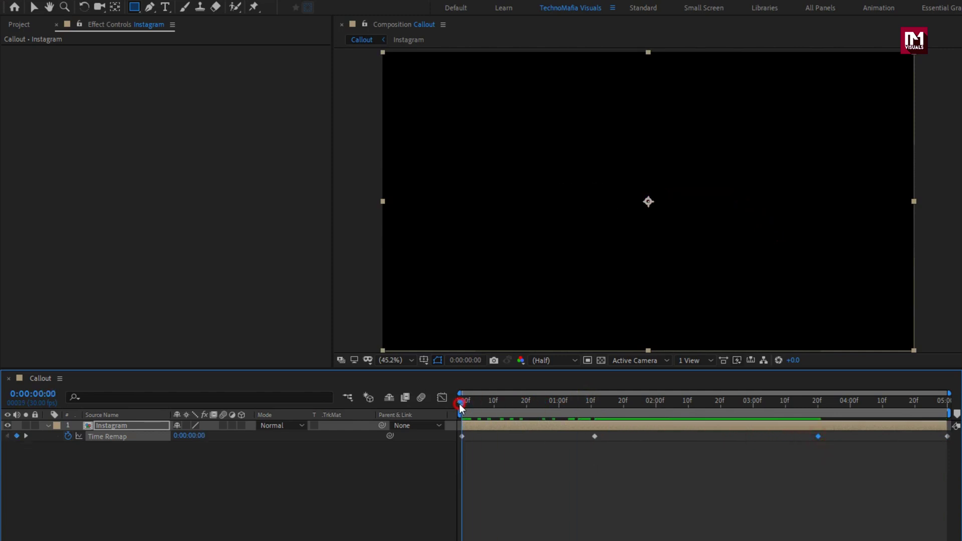
key(space)
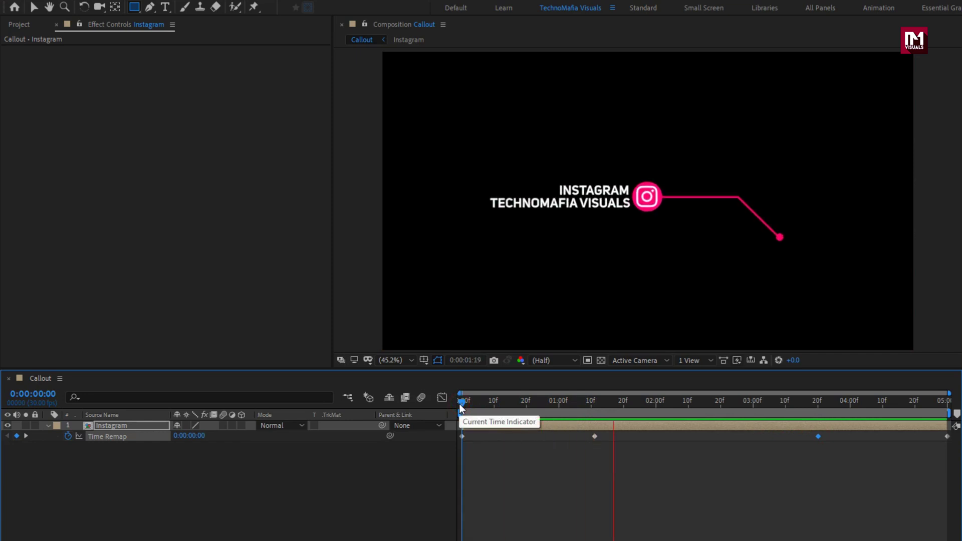